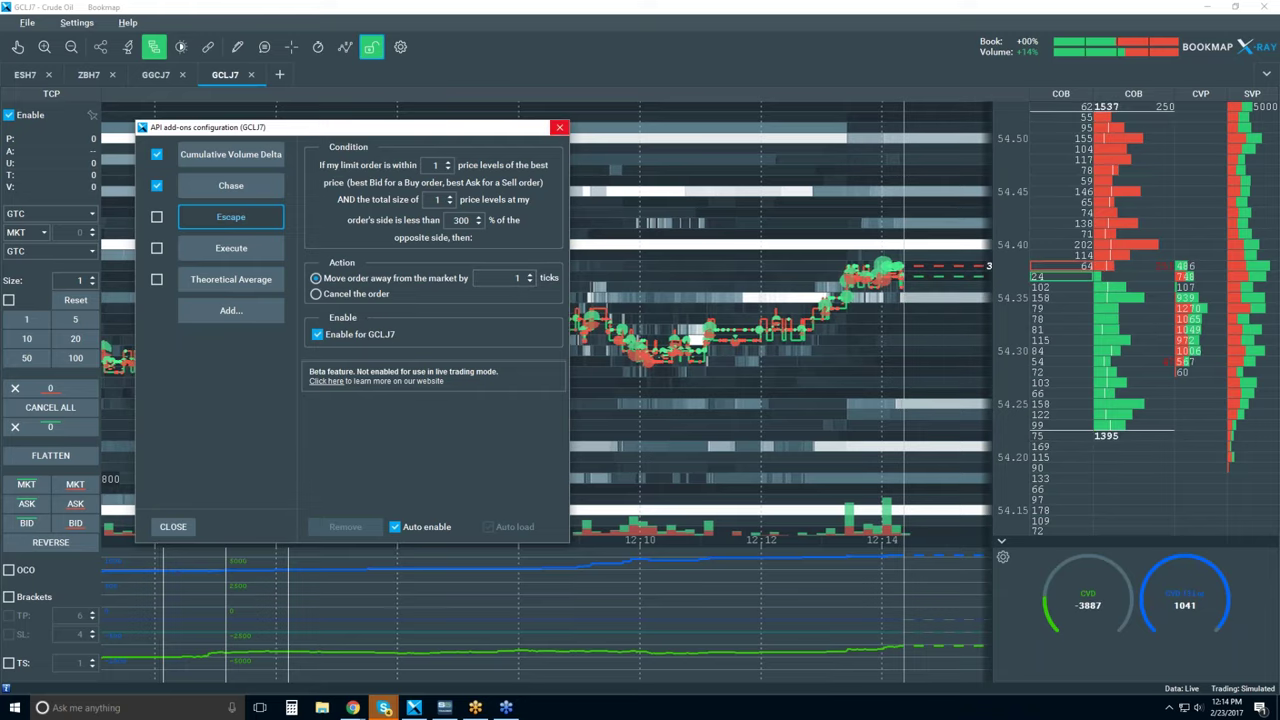
Close the add-ons configuration and place a sell limit order of size 1 at 54.45 on the GCLJ7 chart.
click(559, 128)
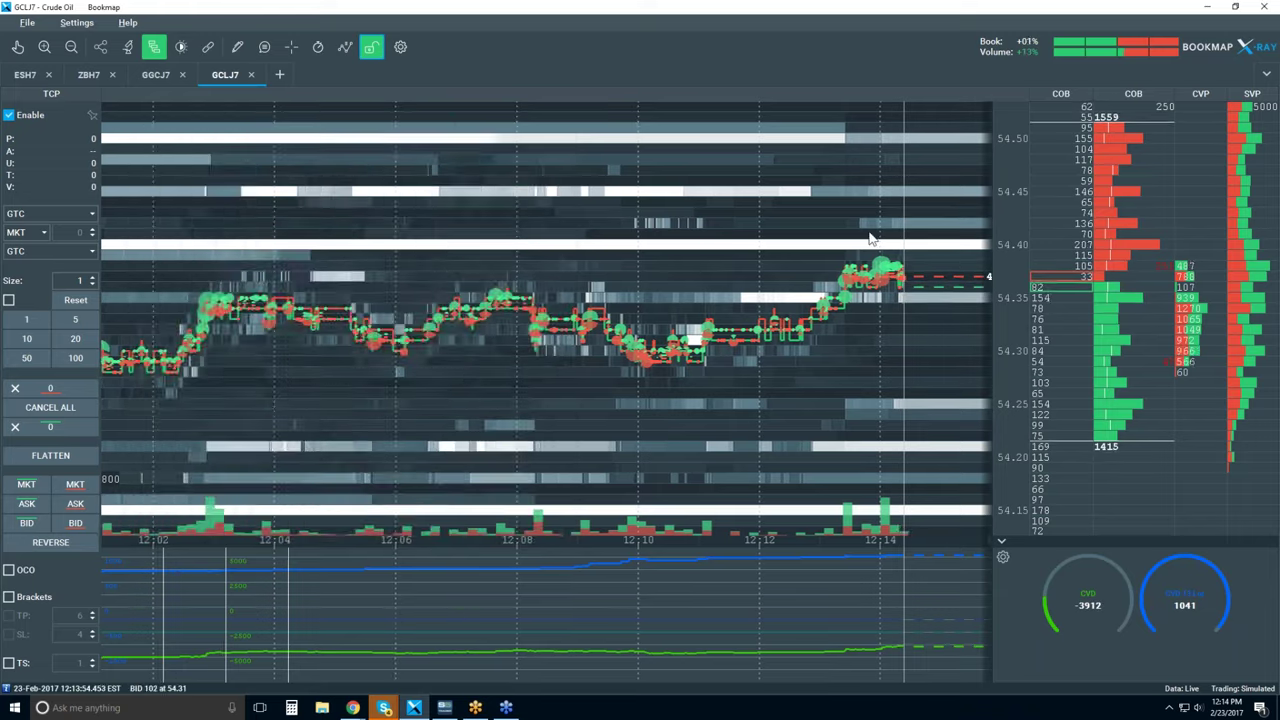
scroll(858, 228, up, 3)
scroll(858, 228, up, 2)
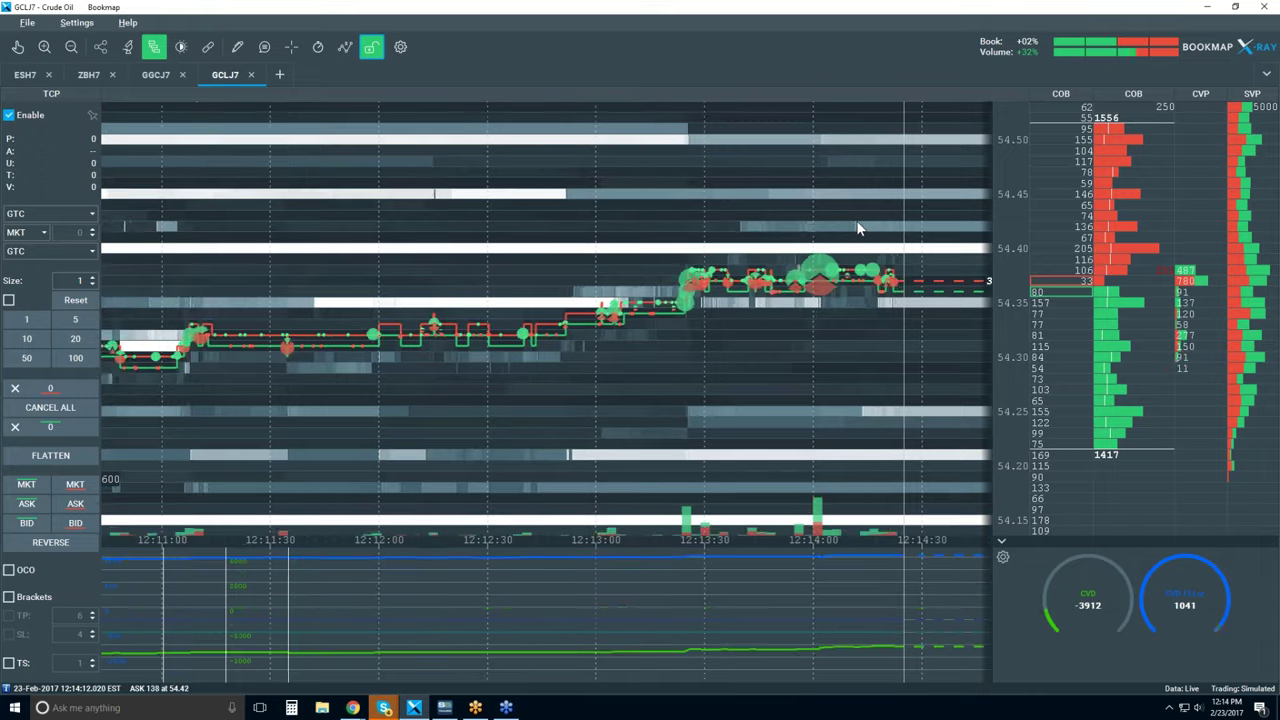
scroll(858, 228, up, 1)
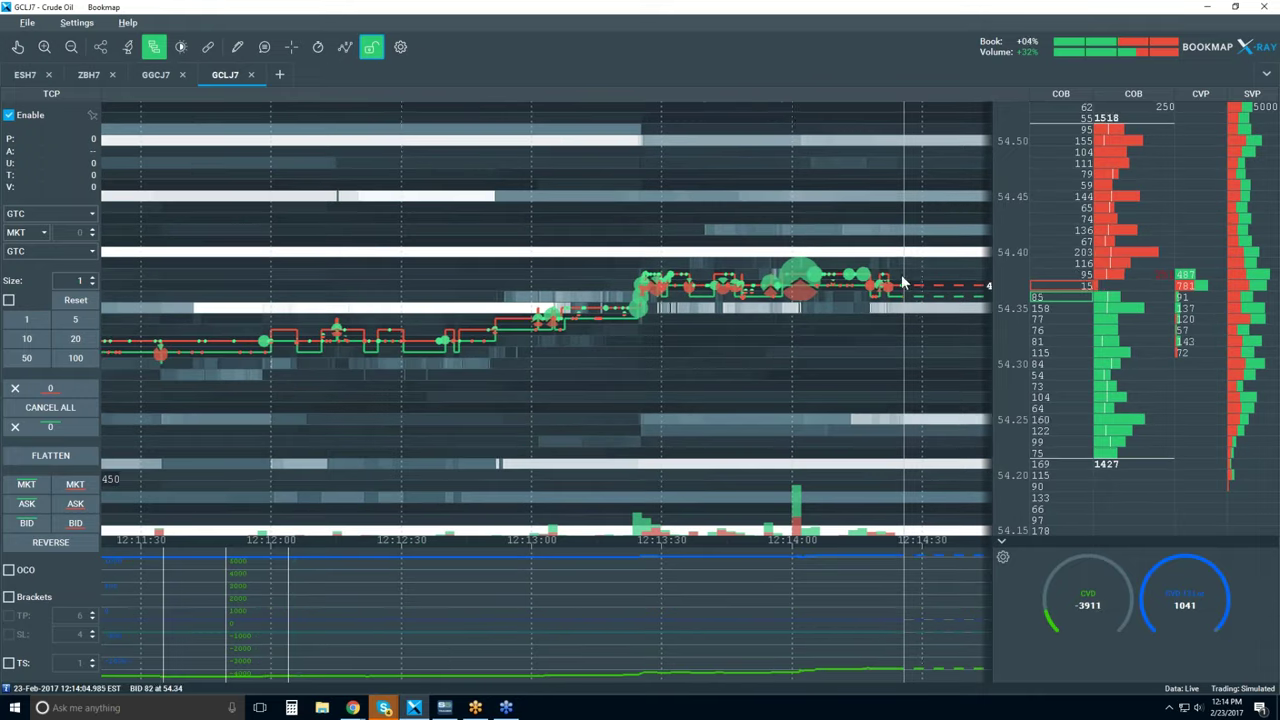
click(947, 203)
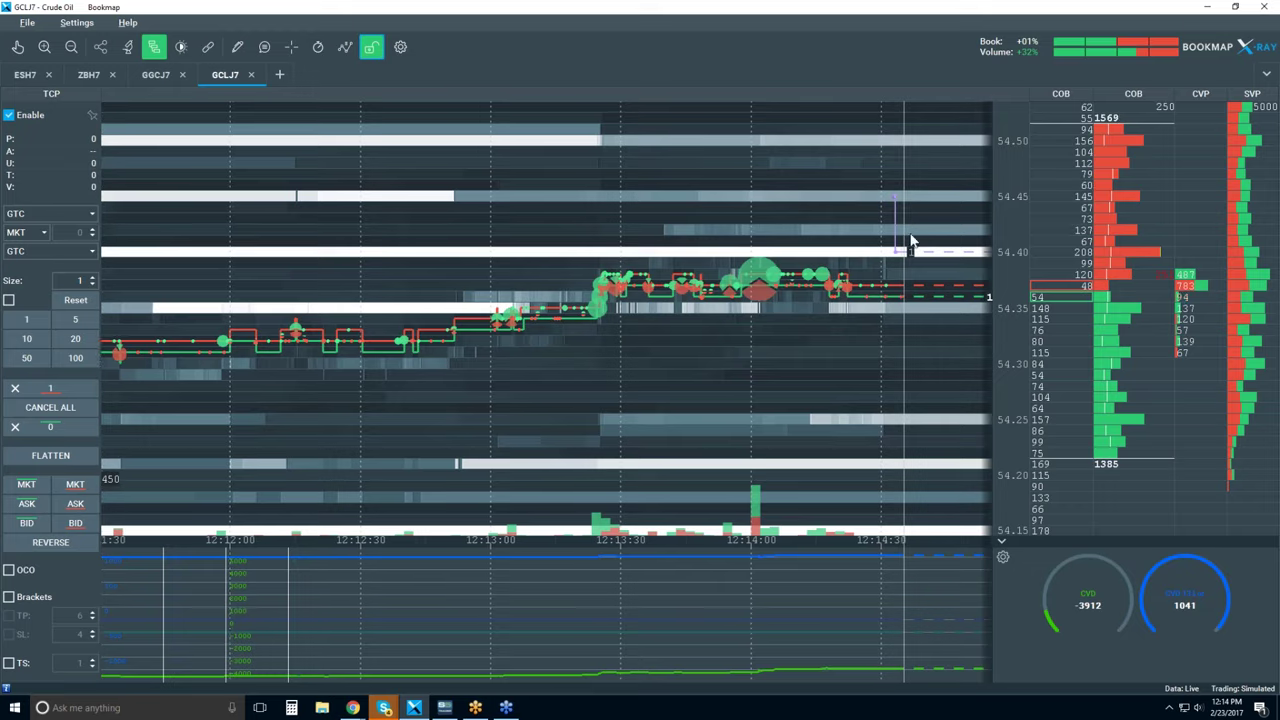
drag(910, 245, 900, 262)
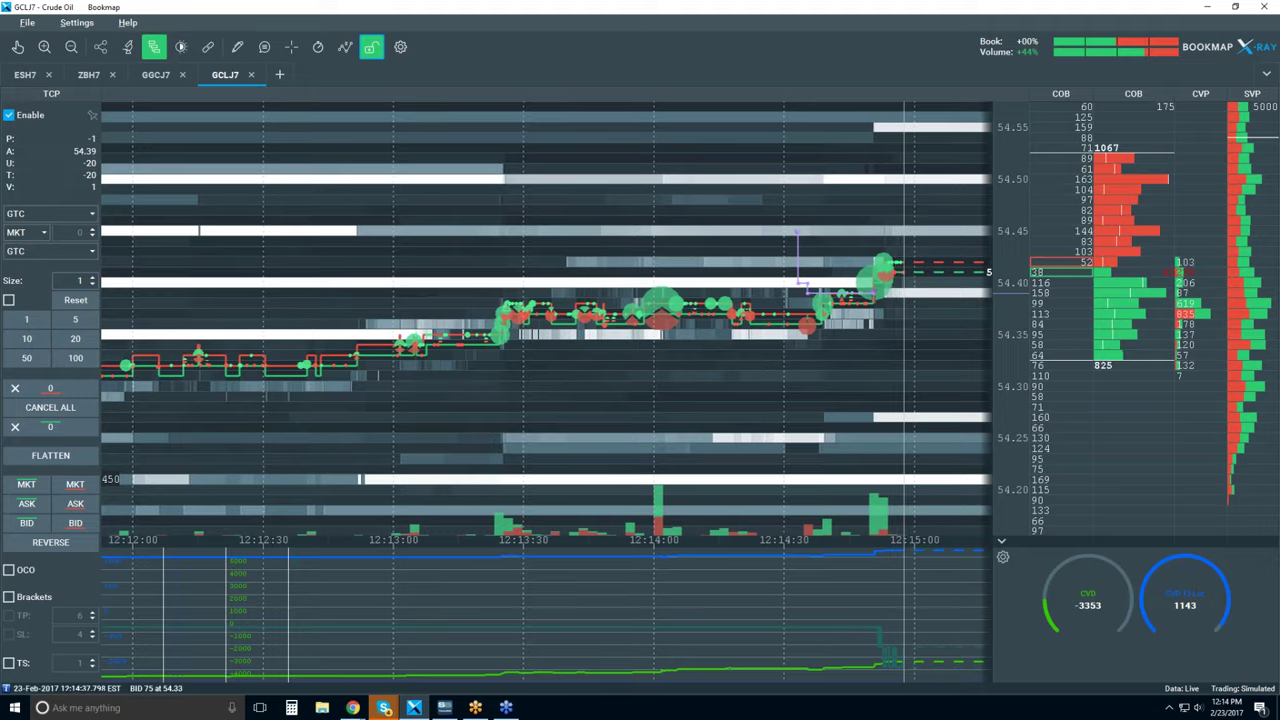
Place a buy limit order of size 1 at 54.30, below the current crude oil price.
scroll(782, 363, down, 2)
scroll(782, 363, down, 3)
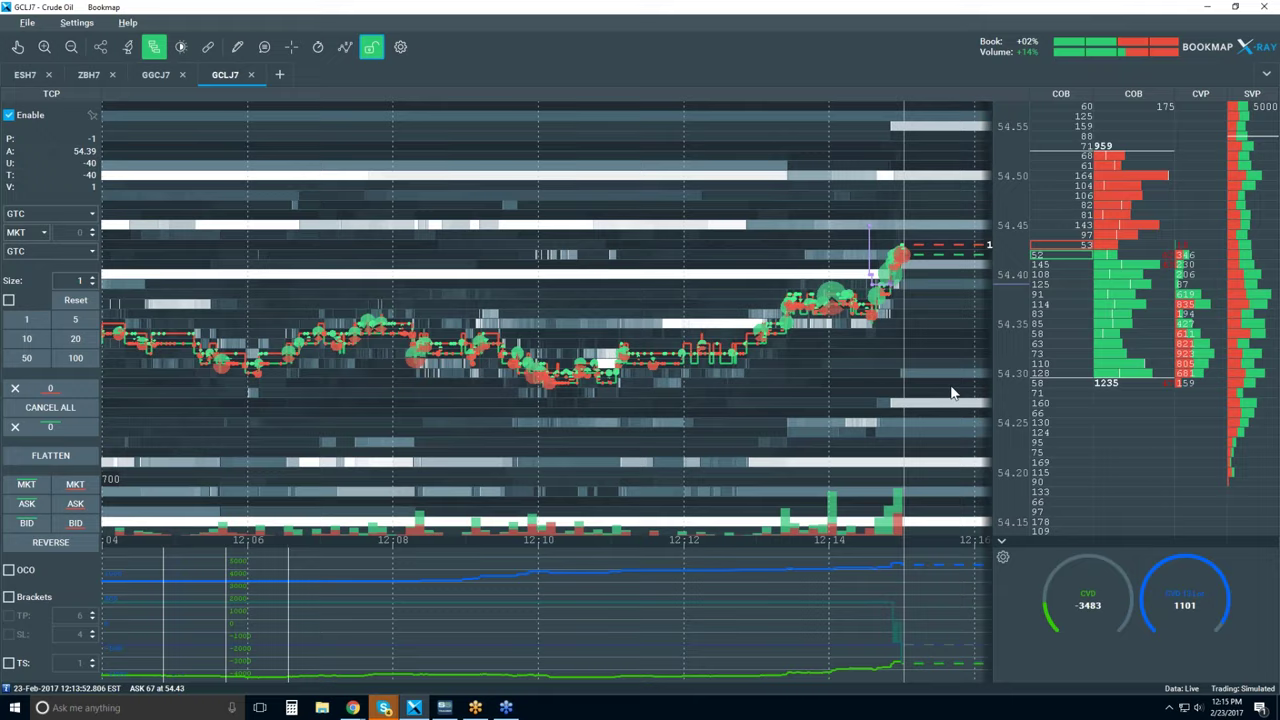
scroll(943, 362, up, 1)
scroll(946, 368, up, 3)
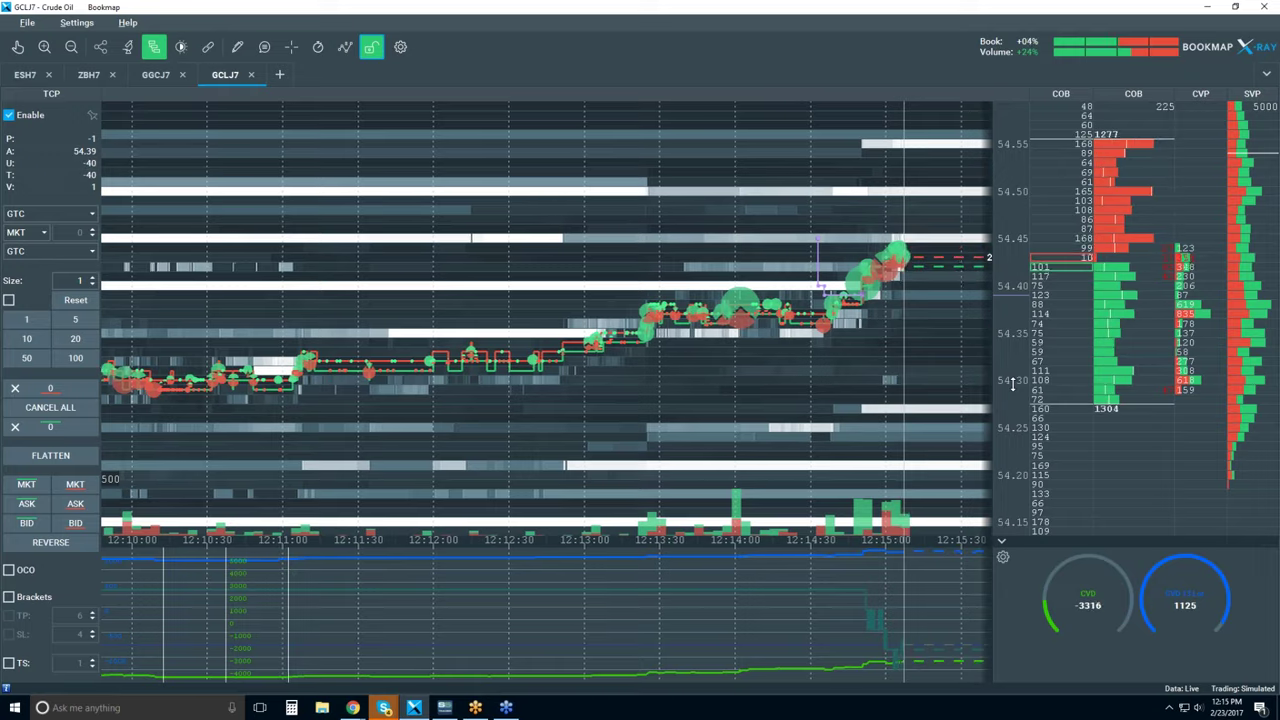
click(927, 291)
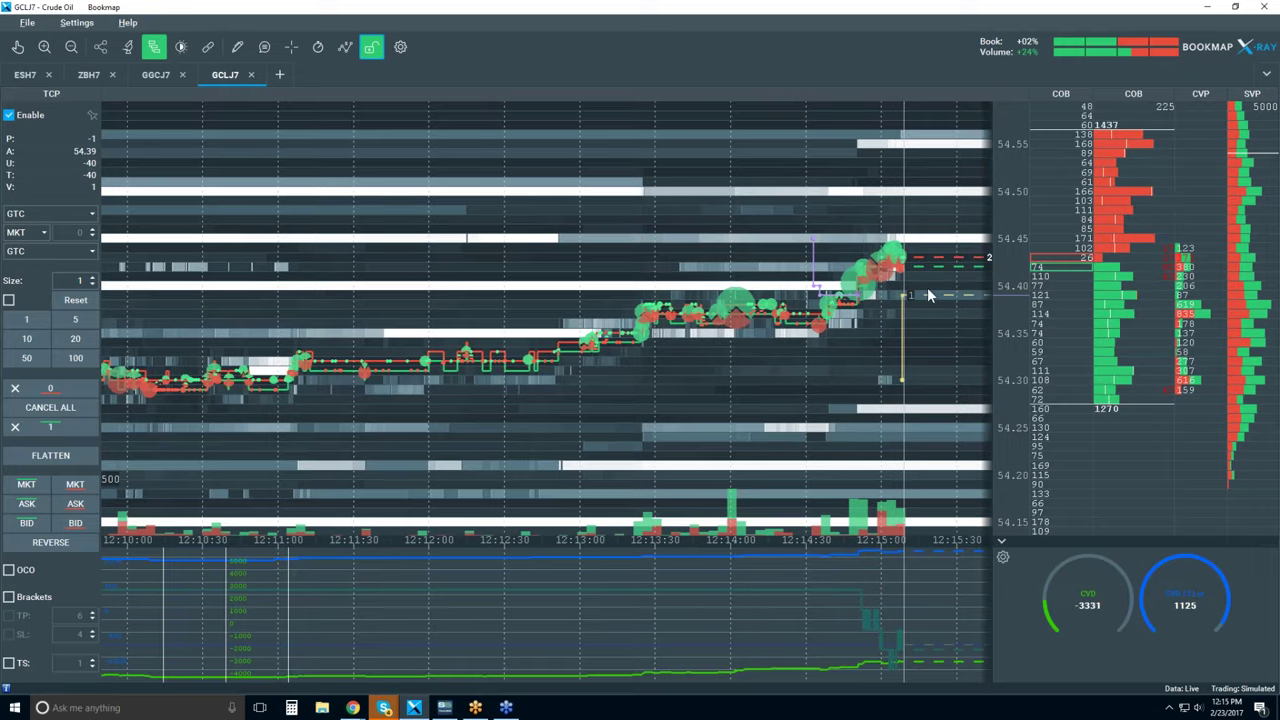
scroll(927, 287, up, 2)
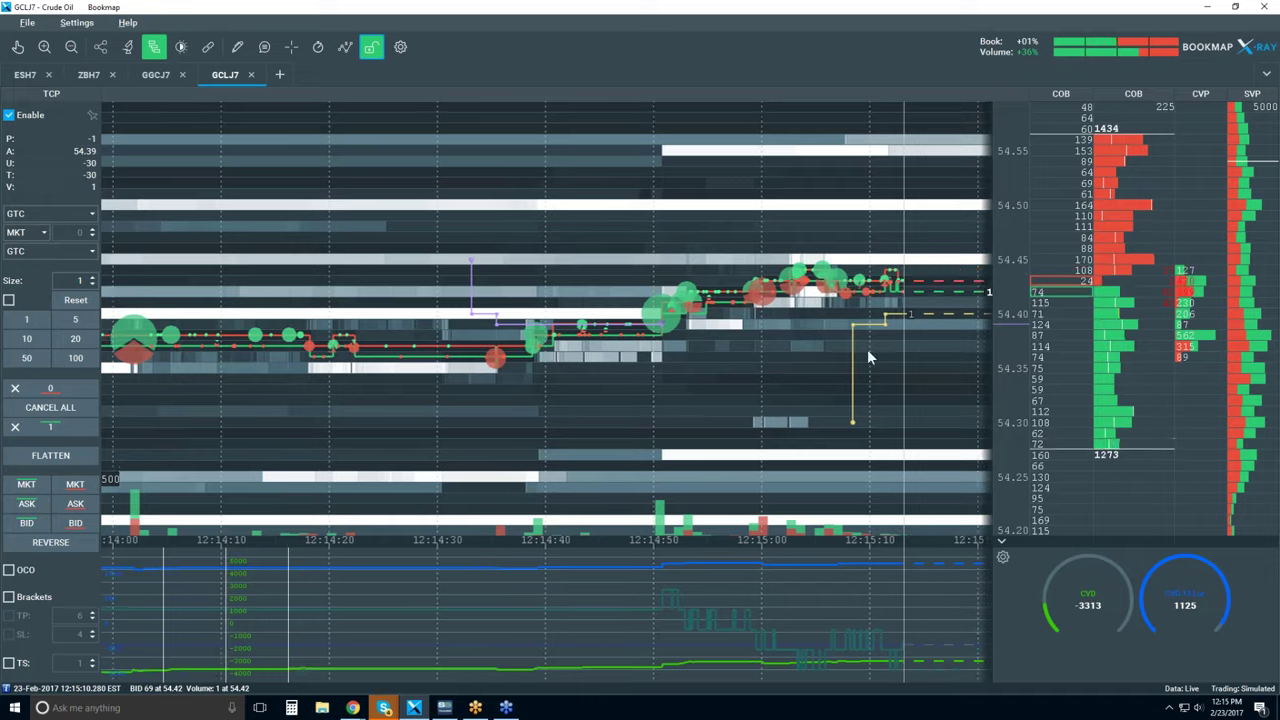
scroll(862, 226, up, 1)
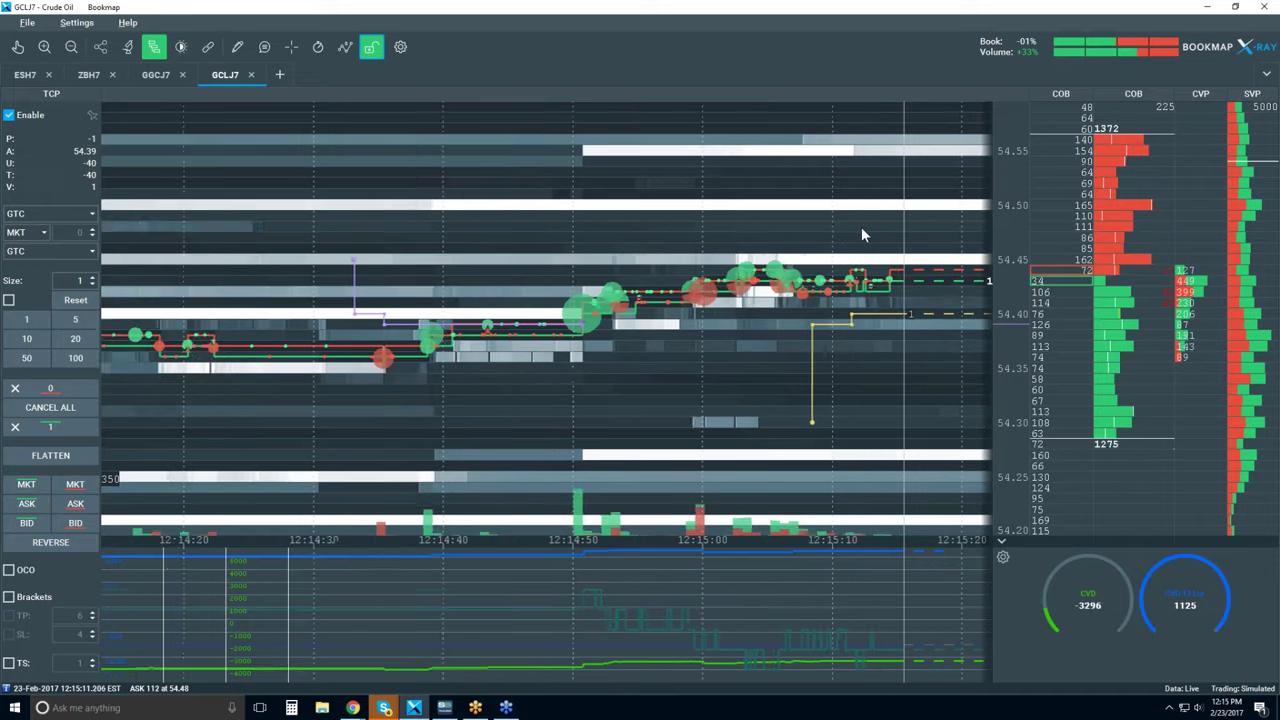
Place a sell limit order of size 1 at 54.49, above the current crude oil price.
click(937, 221)
scroll(771, 177, up, 1)
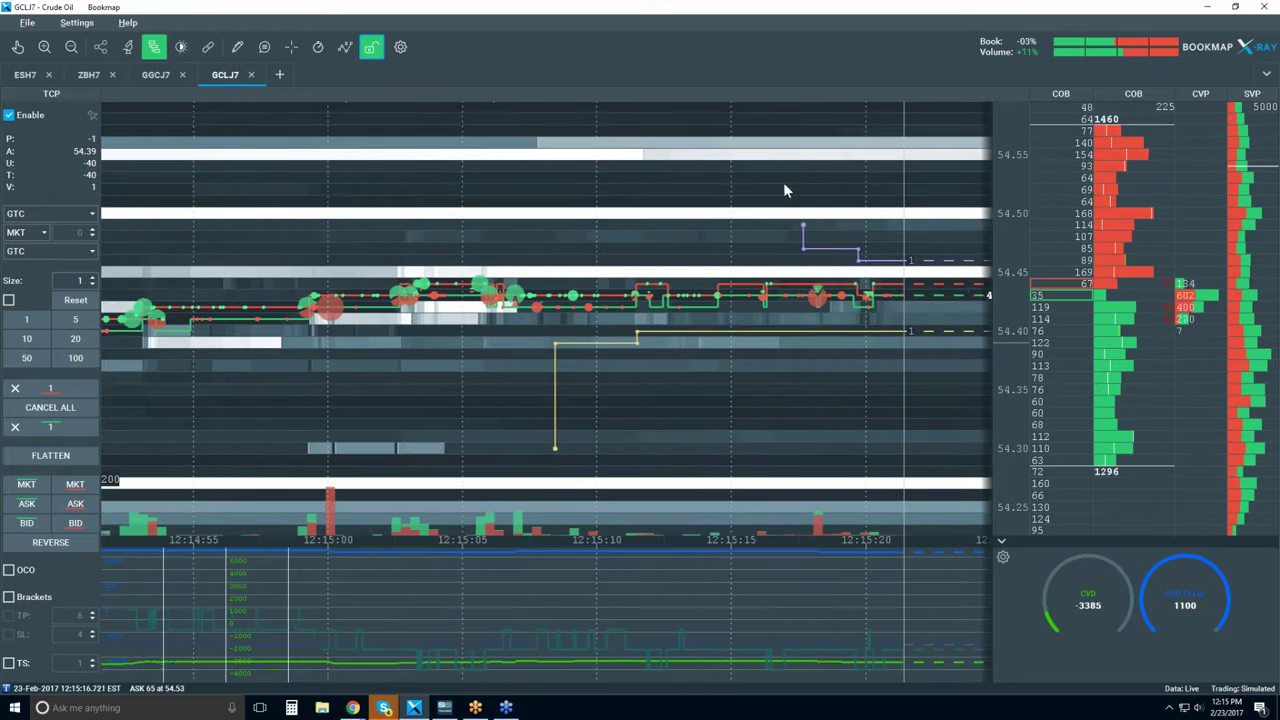
scroll(787, 173, up, 2)
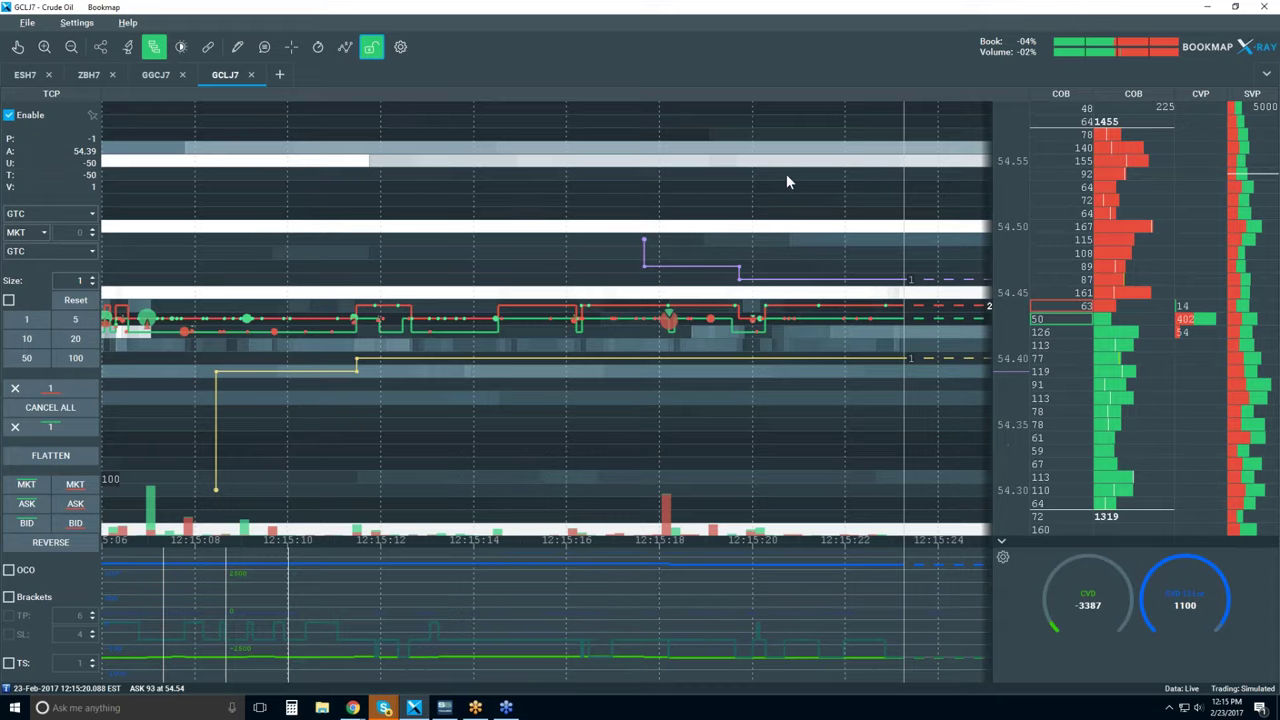
Flatten the position and place two new limit orders of size 1: a buy at 54.35 and a sell at 54.50.
click(51, 456)
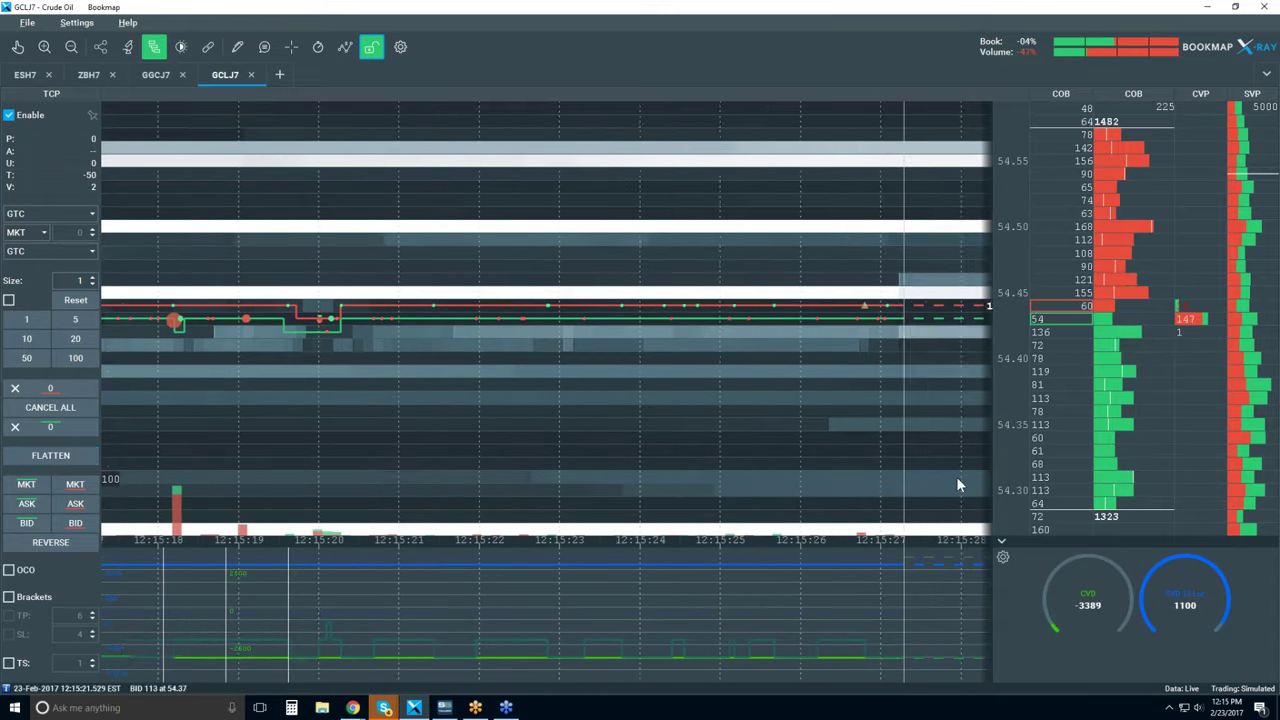
click(750, 369)
scroll(770, 373, down, 3)
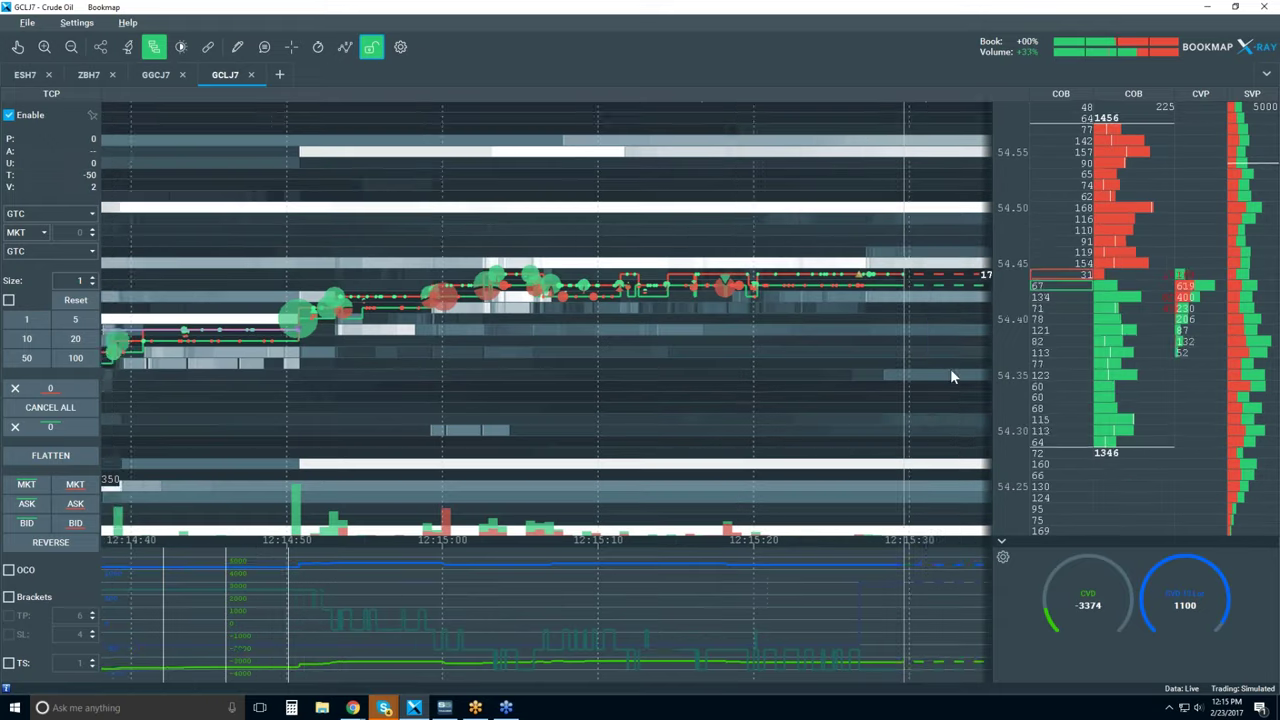
click(900, 207)
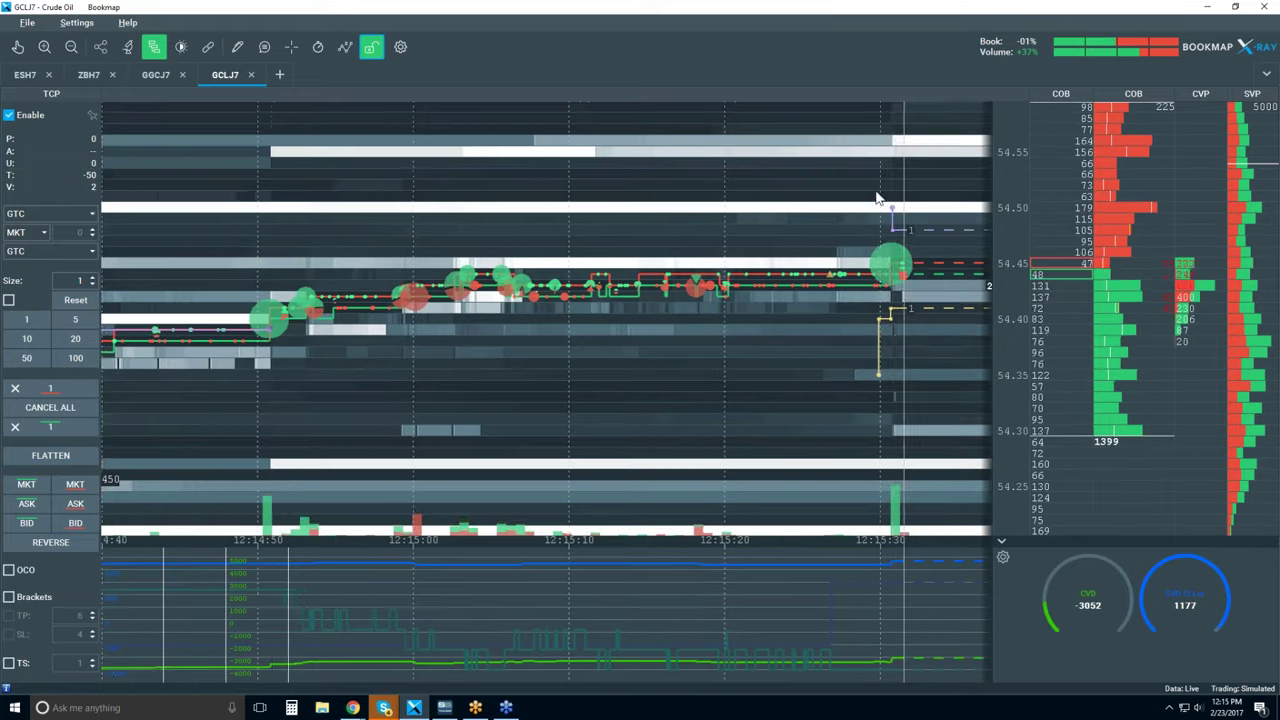
scroll(872, 190, up, 3)
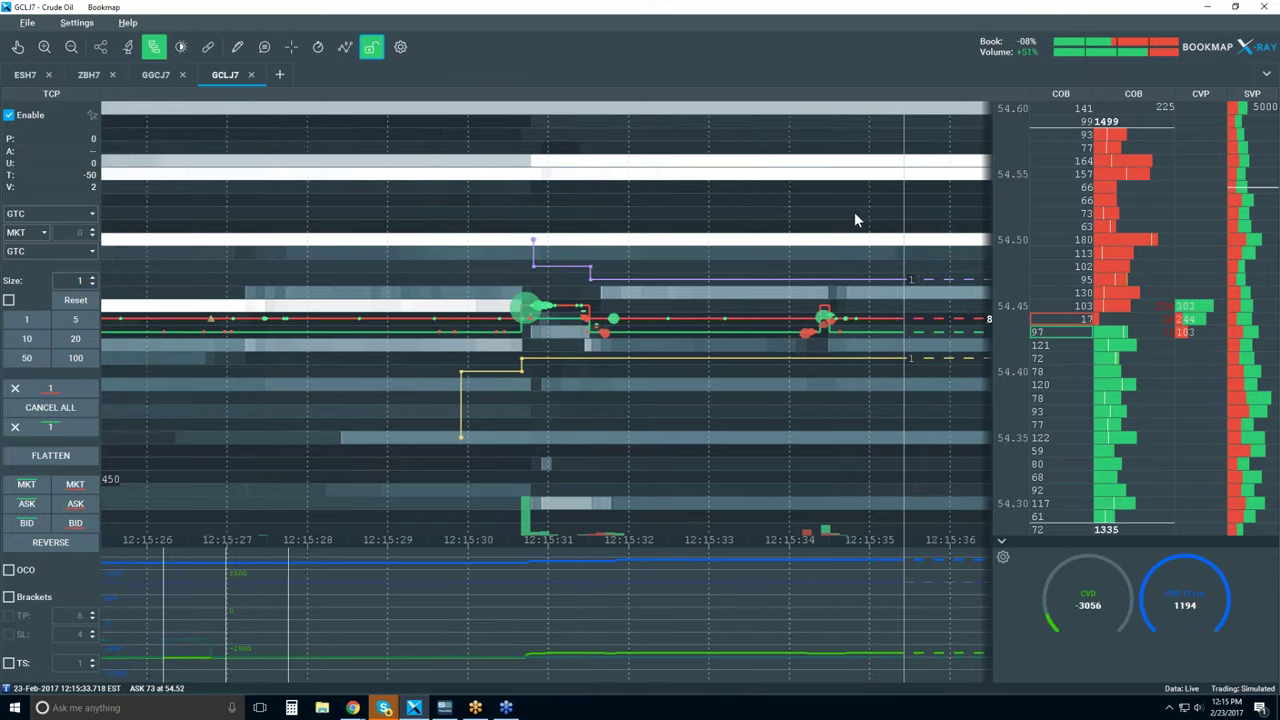
Set the Chase add-on to keep limit orders no further than 1 level from the best price, and close the configuration.
click(155, 47)
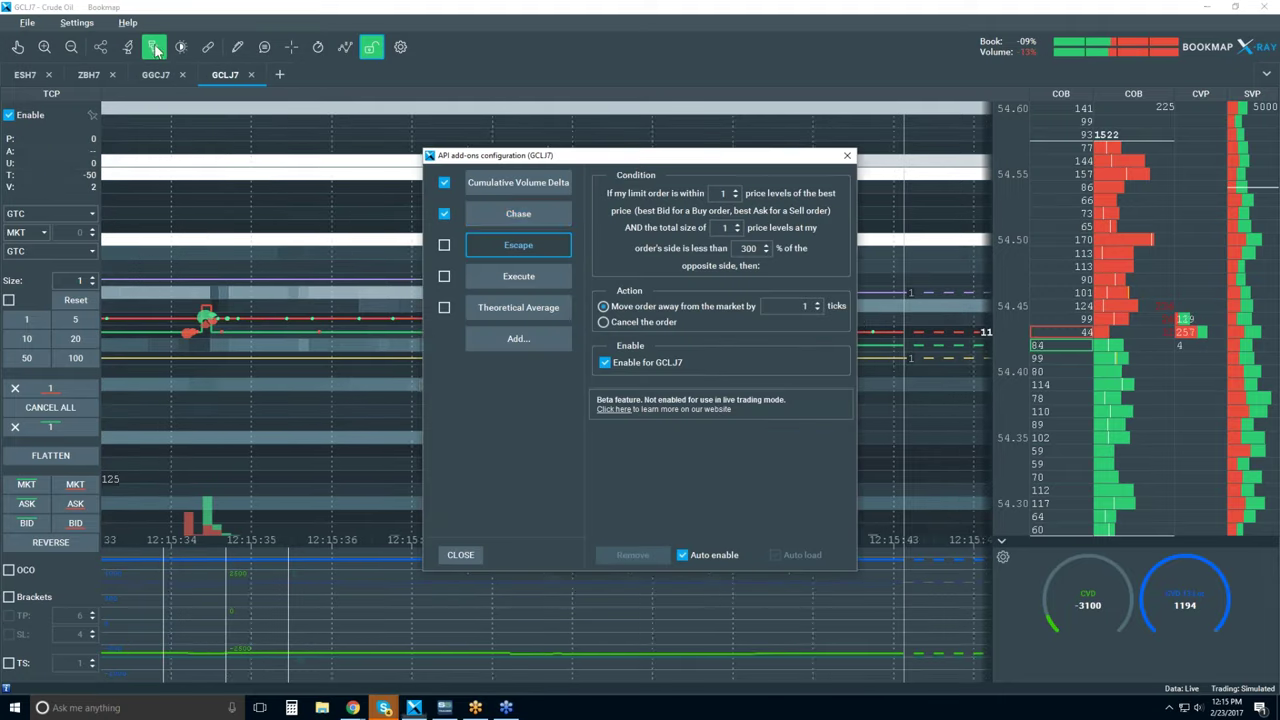
click(519, 216)
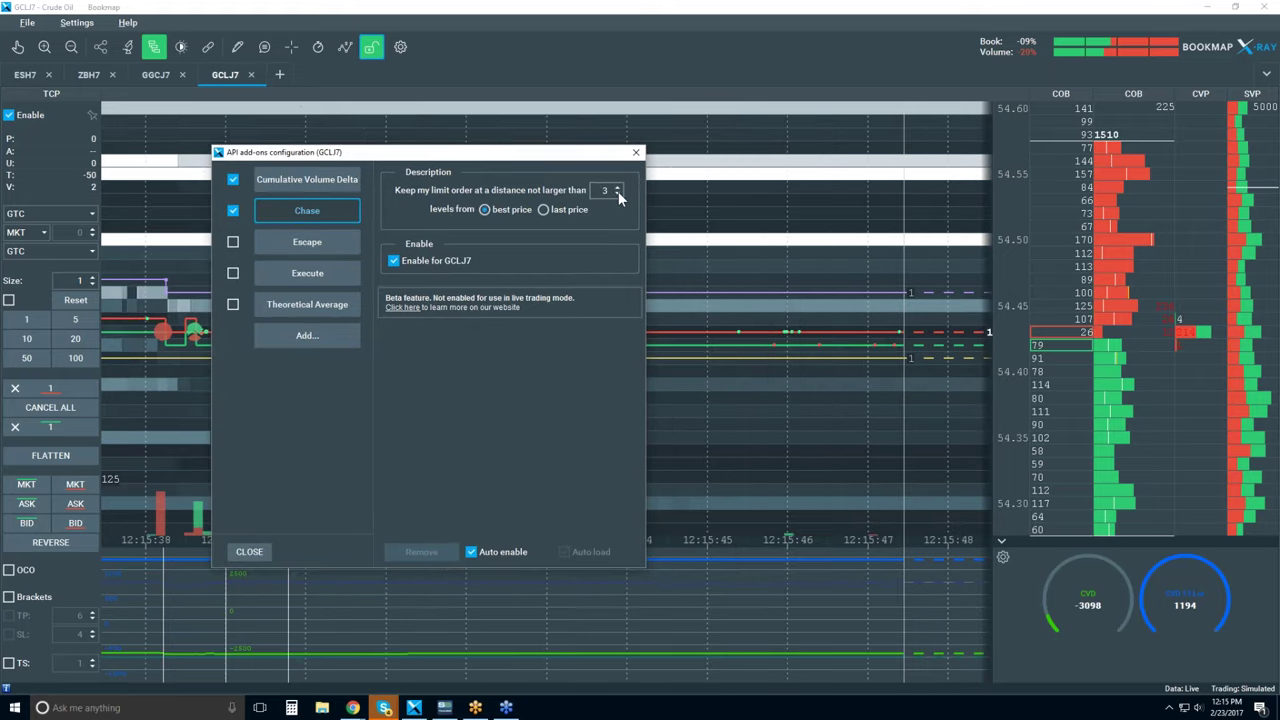
click(617, 194)
click(618, 196)
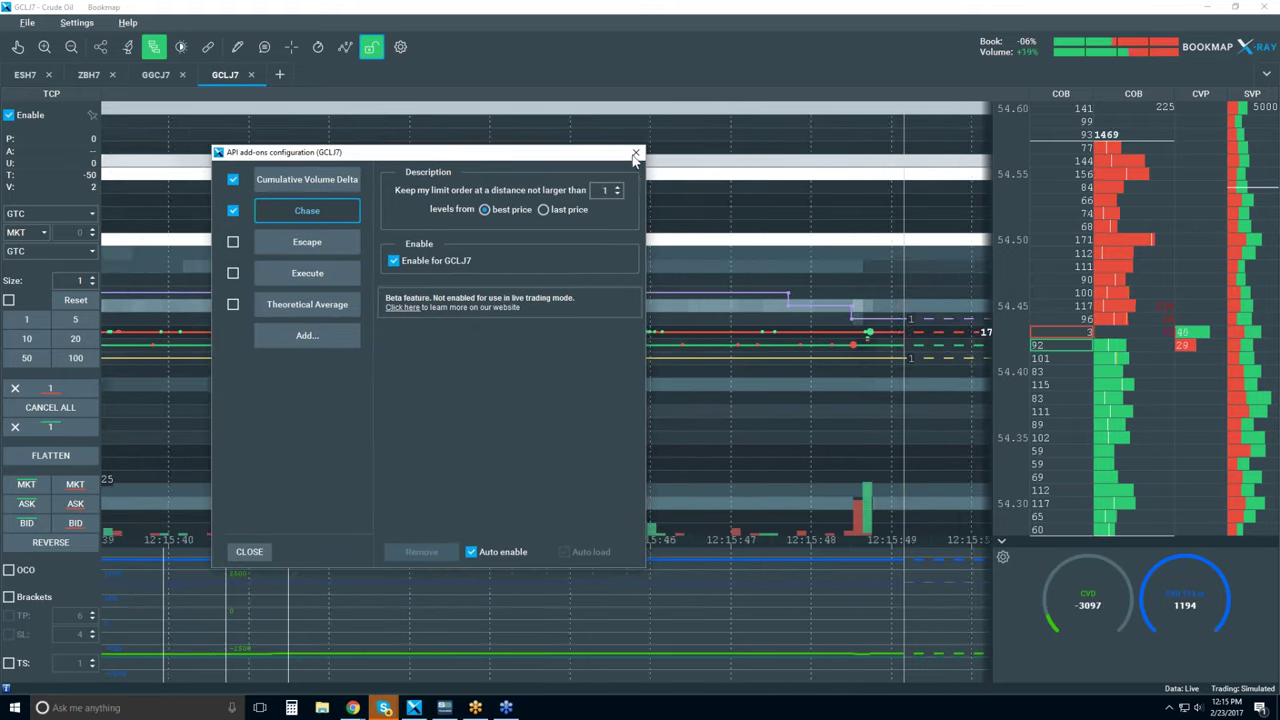
click(635, 152)
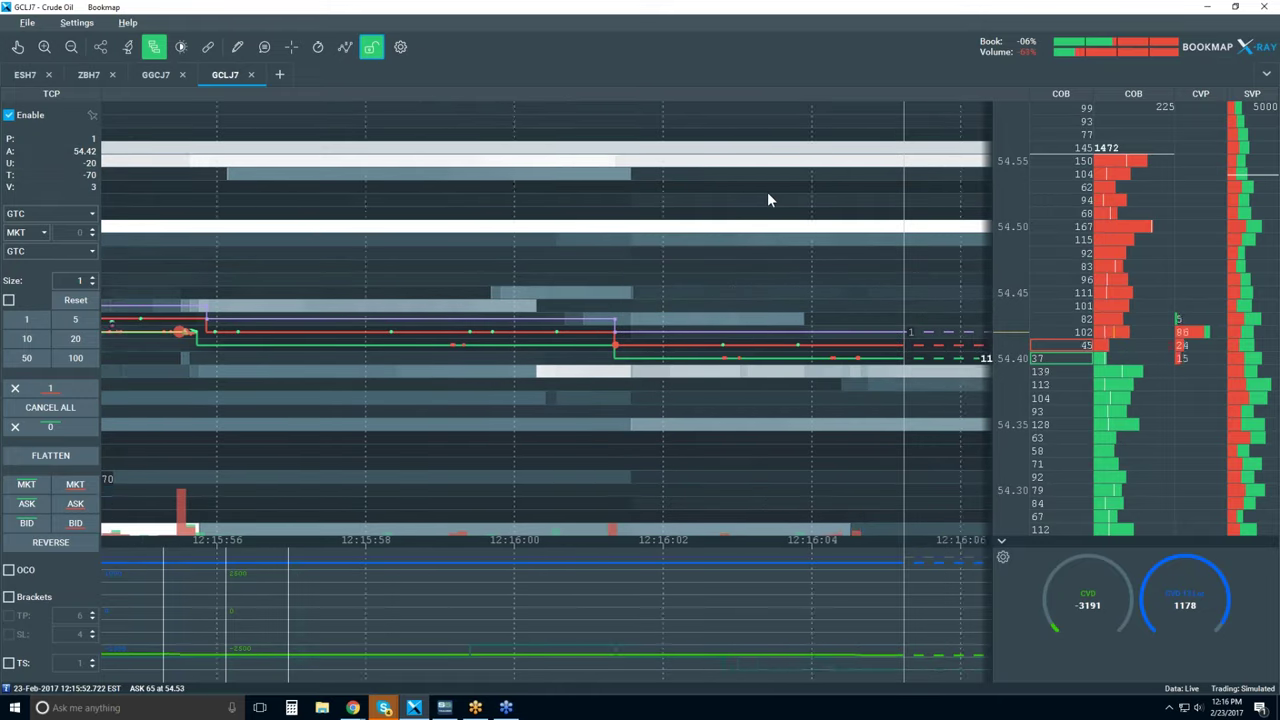
Flatten the position and review the Escape add-on's condition and action settings.
click(51, 456)
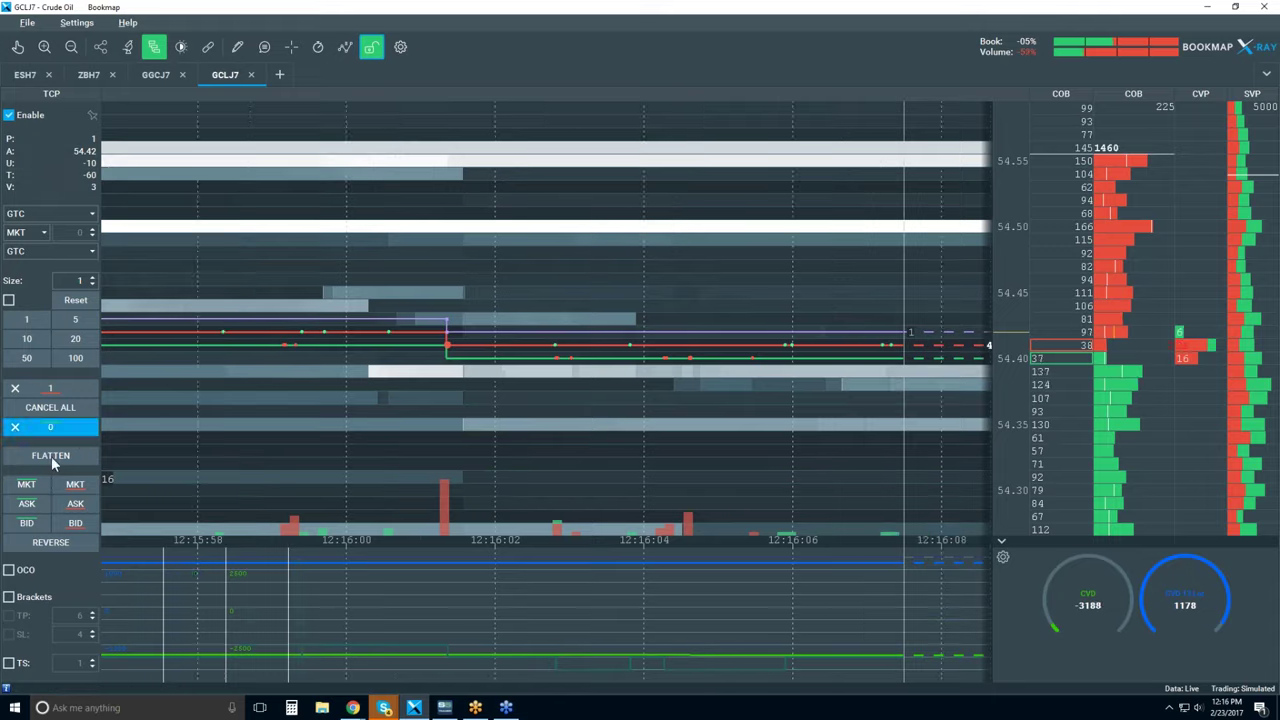
click(152, 47)
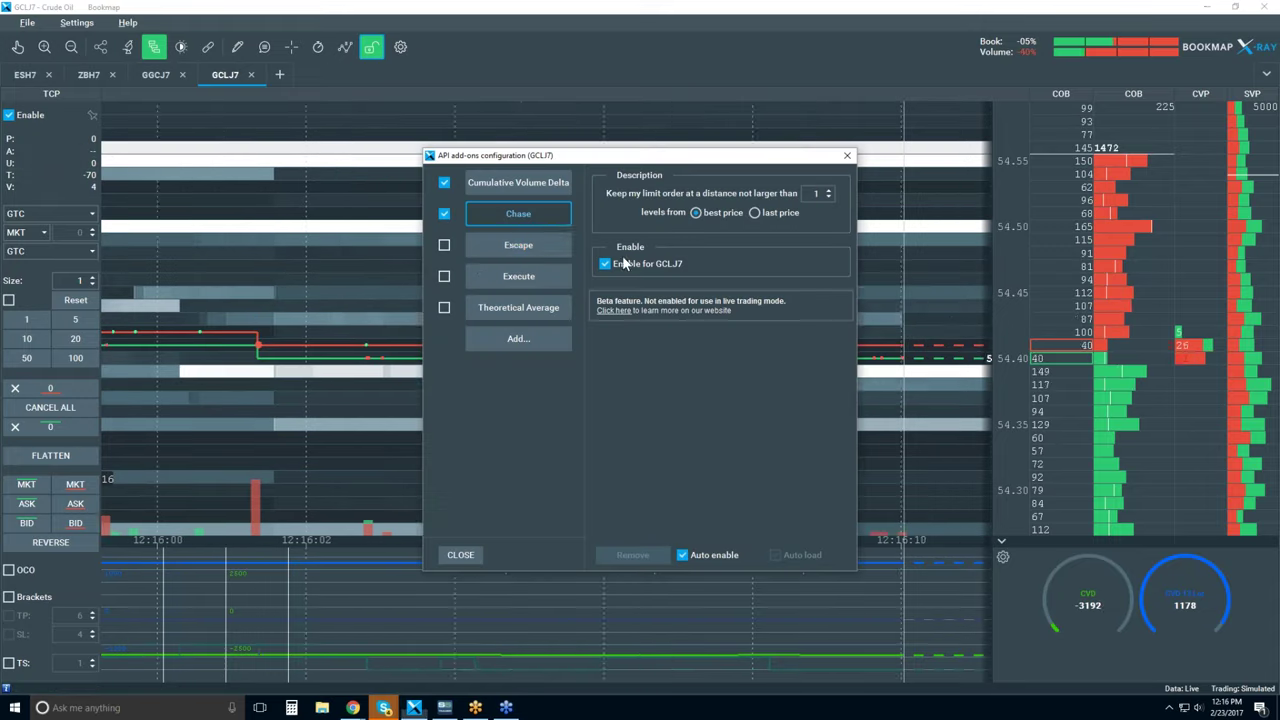
click(540, 246)
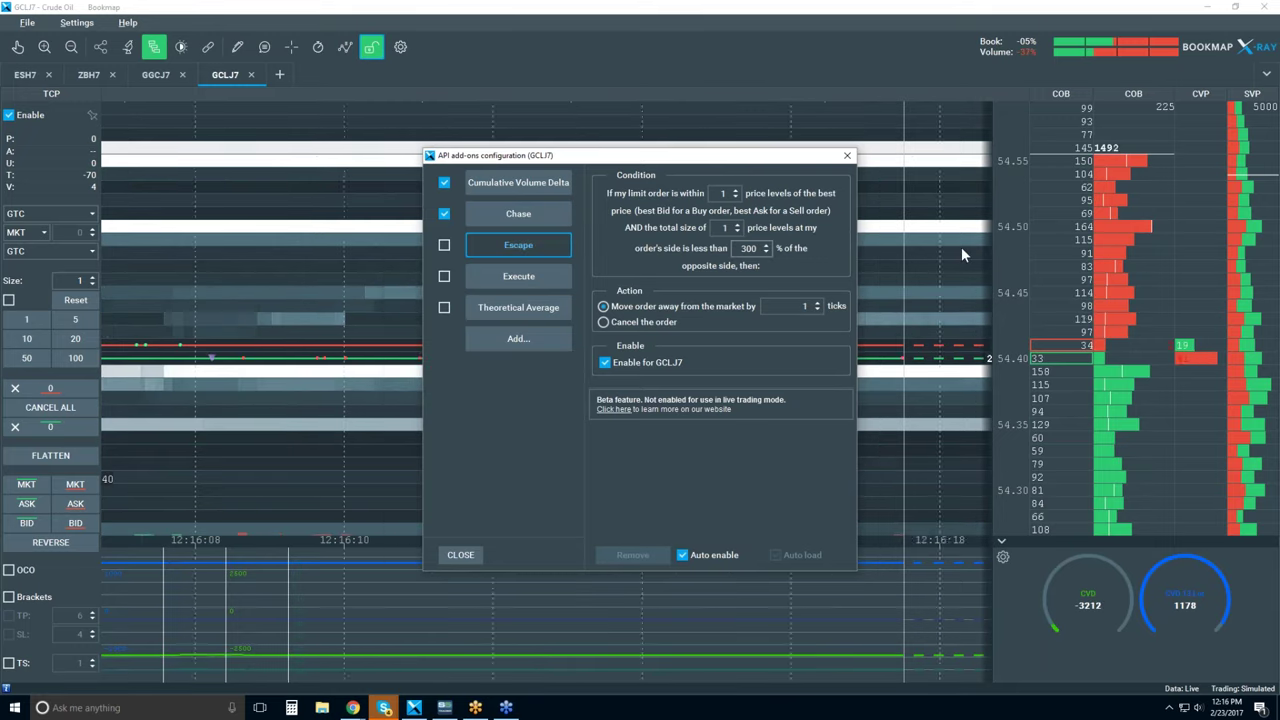
text(1)
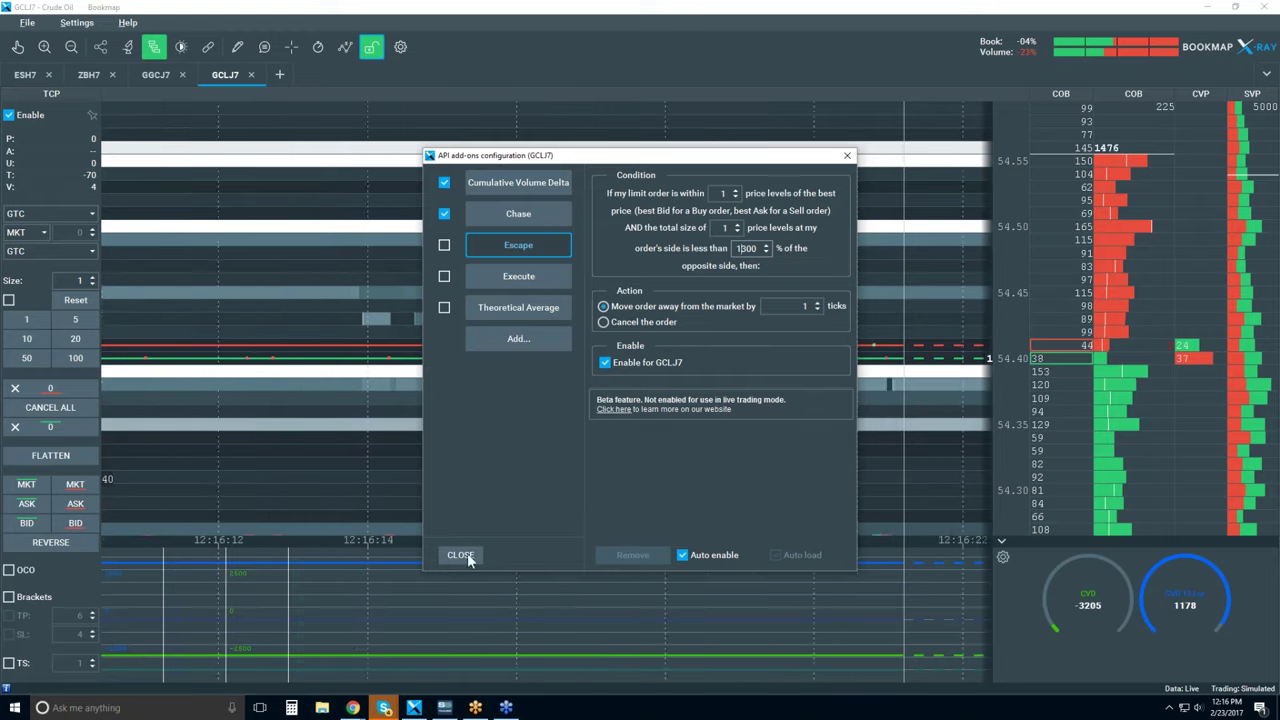
click(460, 554)
Place two limit orders of size 1 around the market: a sell at 54.45 and a buy at 54.31.
click(941, 292)
click(934, 474)
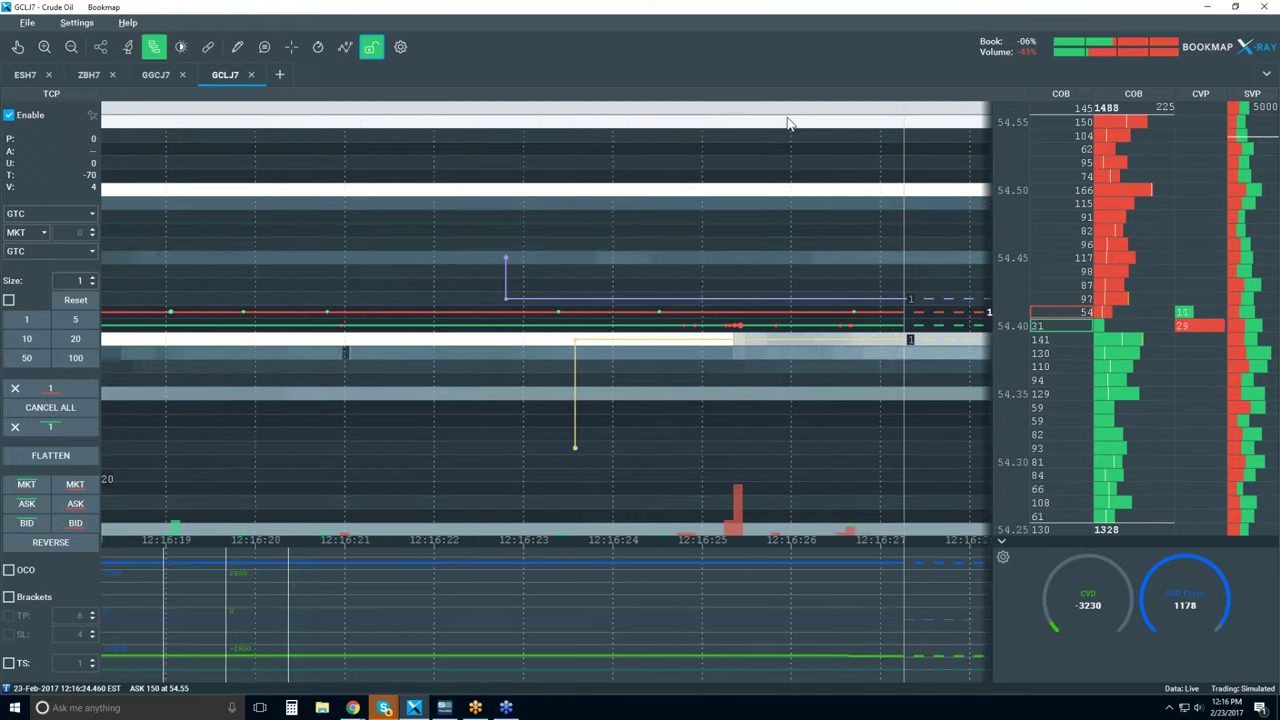
scroll(788, 127, down, 5)
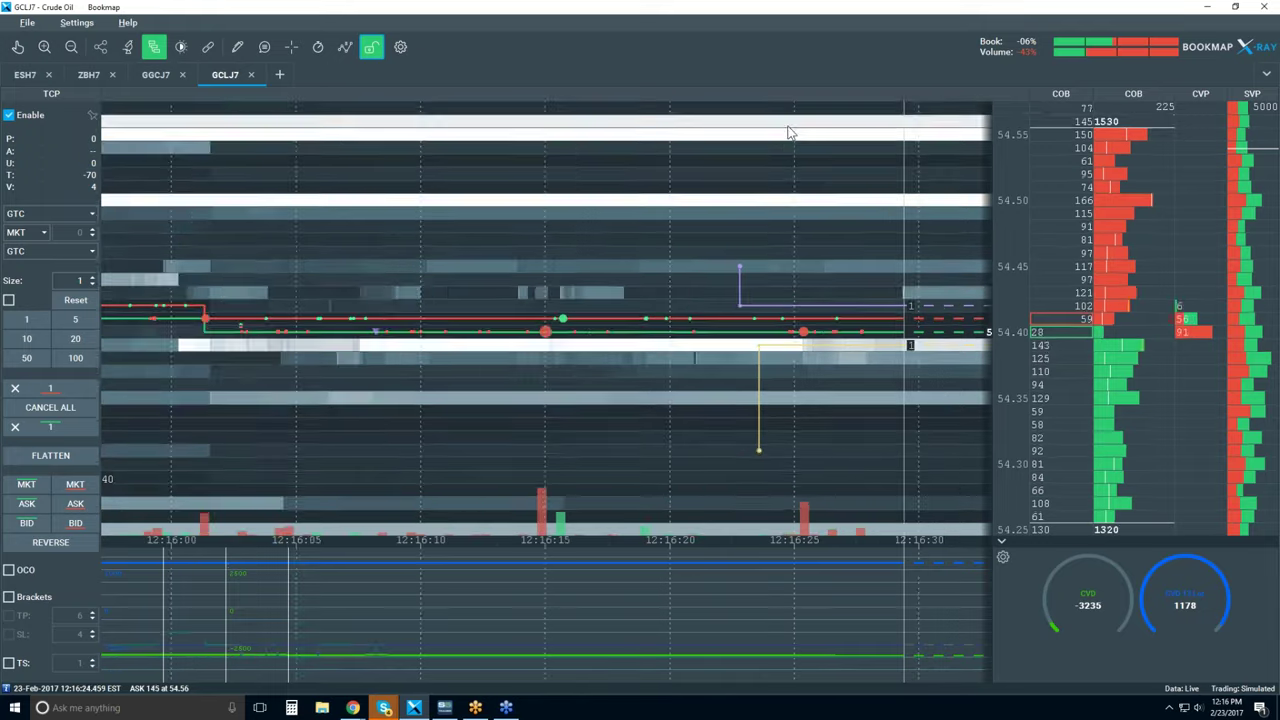
scroll(788, 133, down, 4)
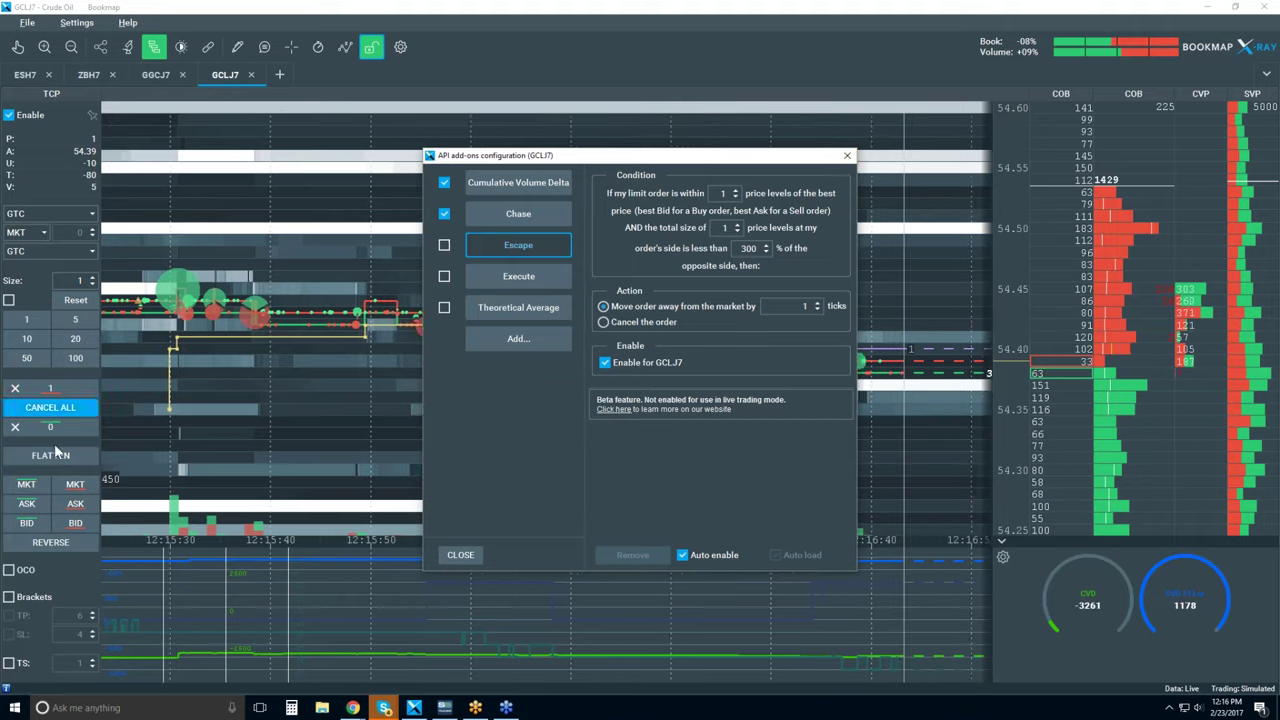
Flatten the position and enable the Escape add-on alongside Chase, closing the add-ons configuration.
click(50, 455)
click(154, 50)
click(154, 50)
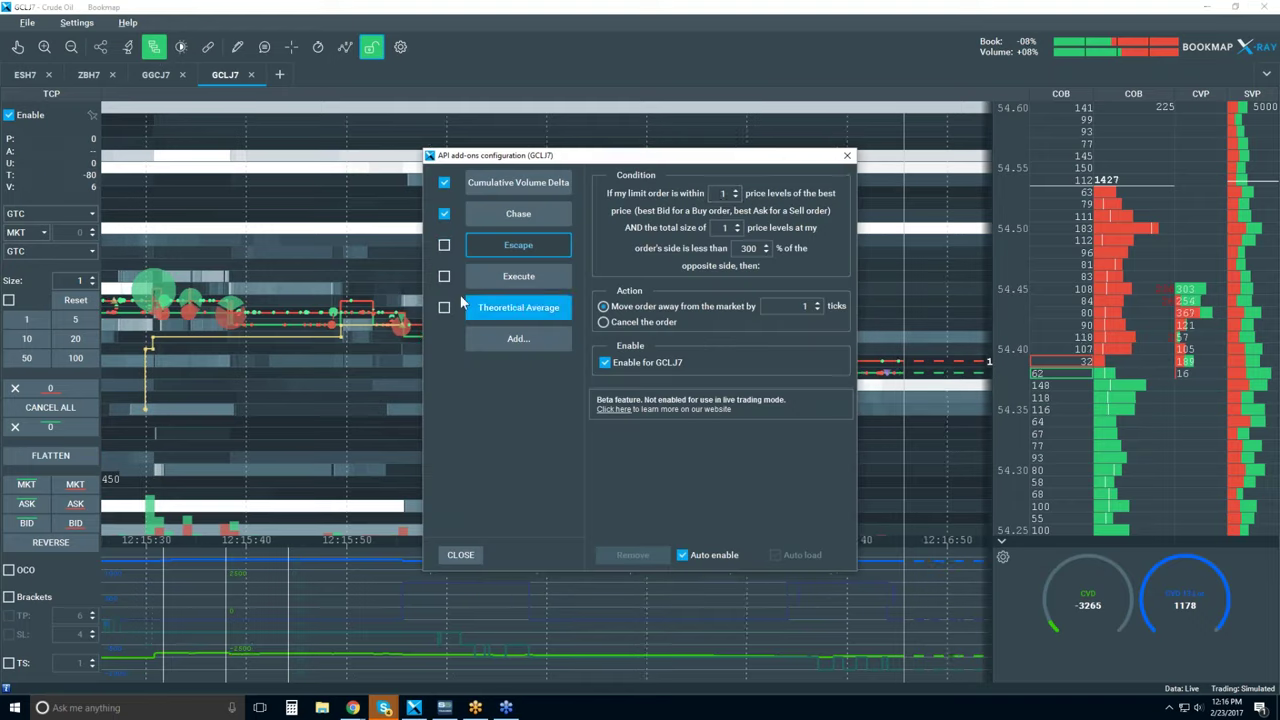
click(444, 244)
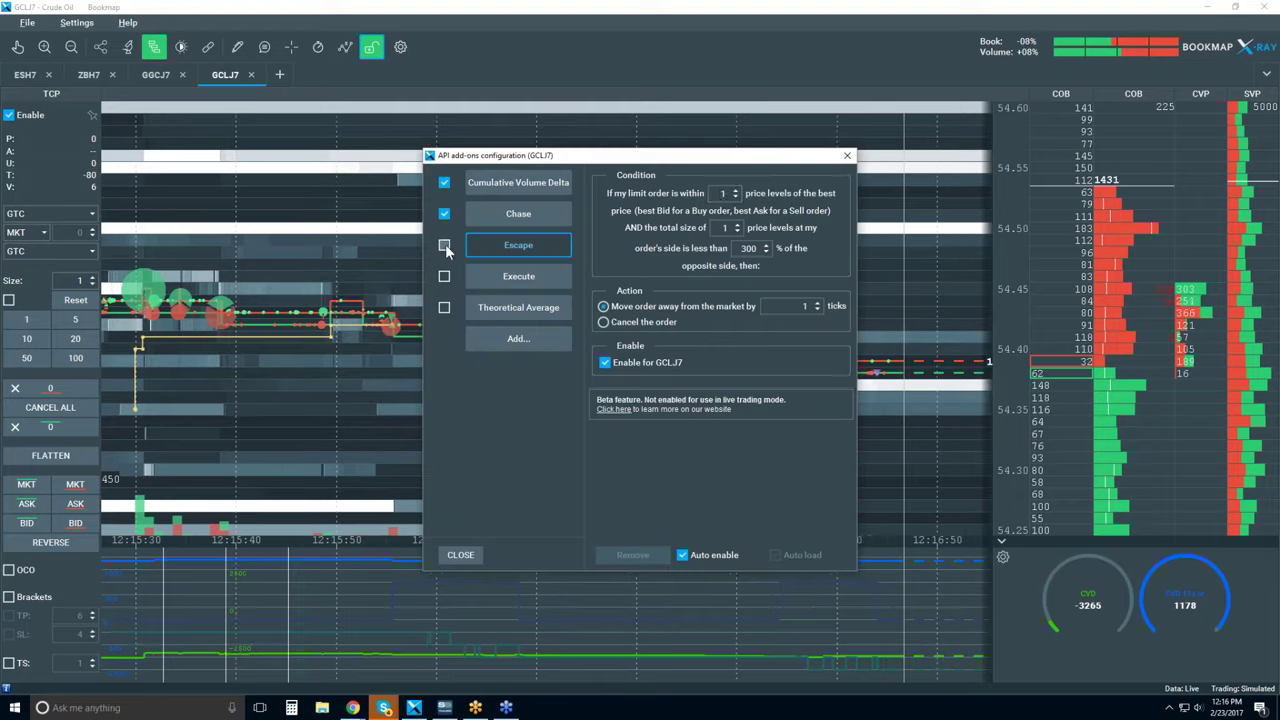
click(847, 156)
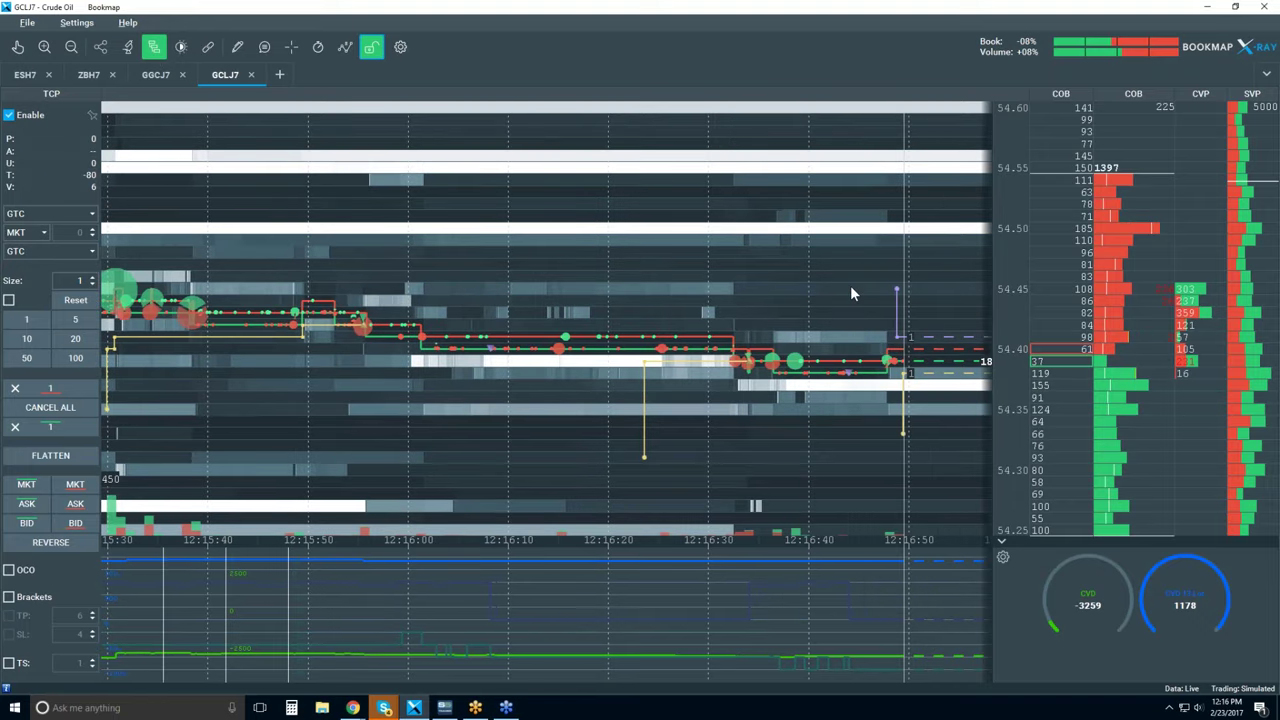
Examine on the chart how the buy and sell limit orders are moved around 12:17:03.
scroll(830, 270, up, 3)
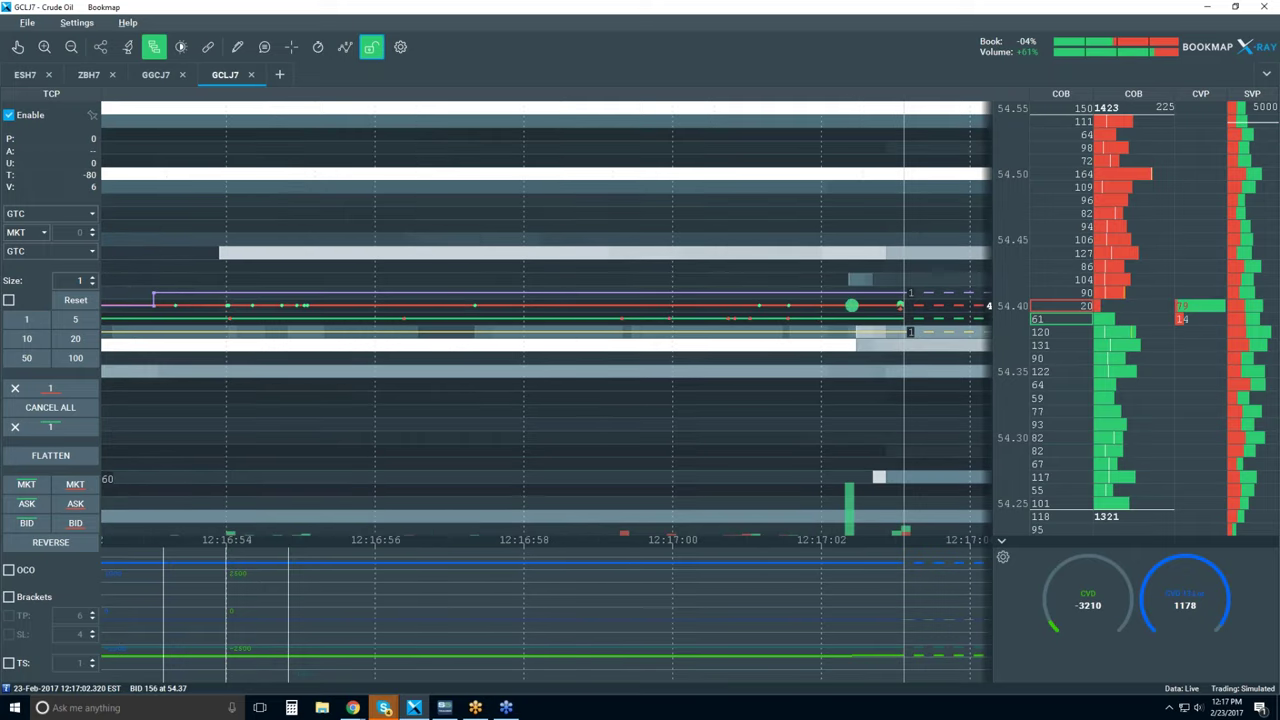
scroll(450, 210, down, 2)
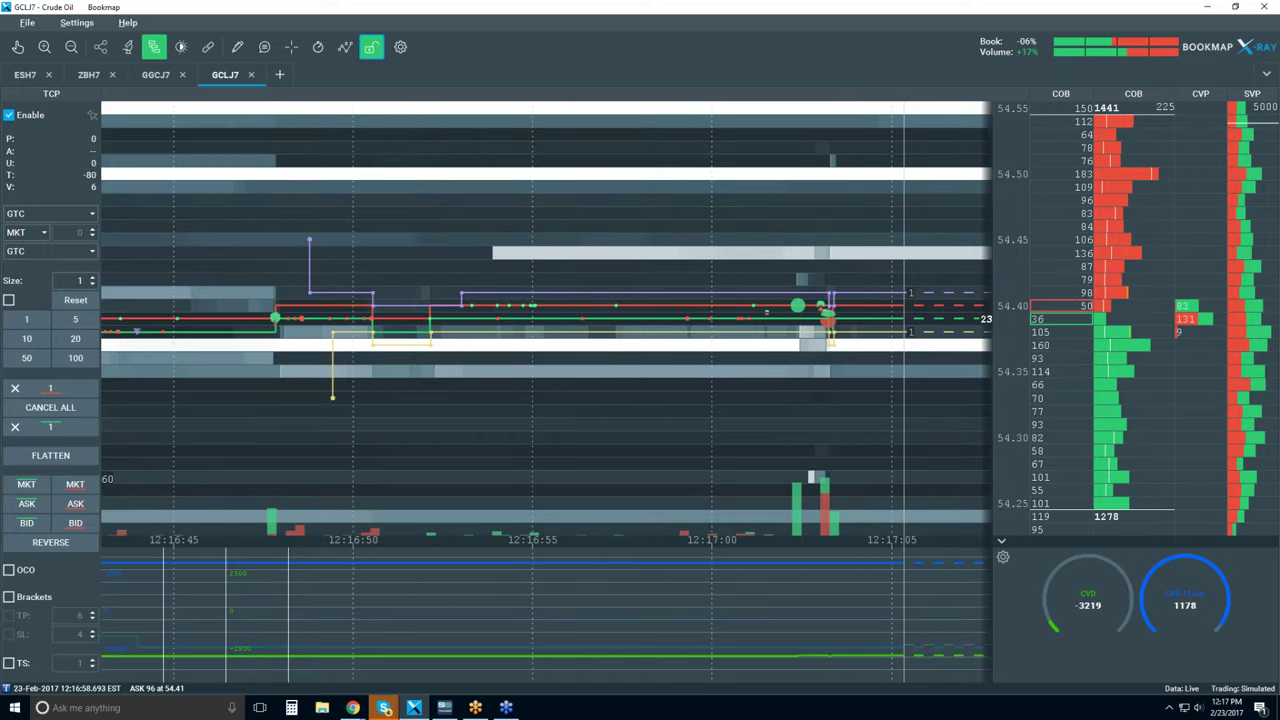
click(17, 47)
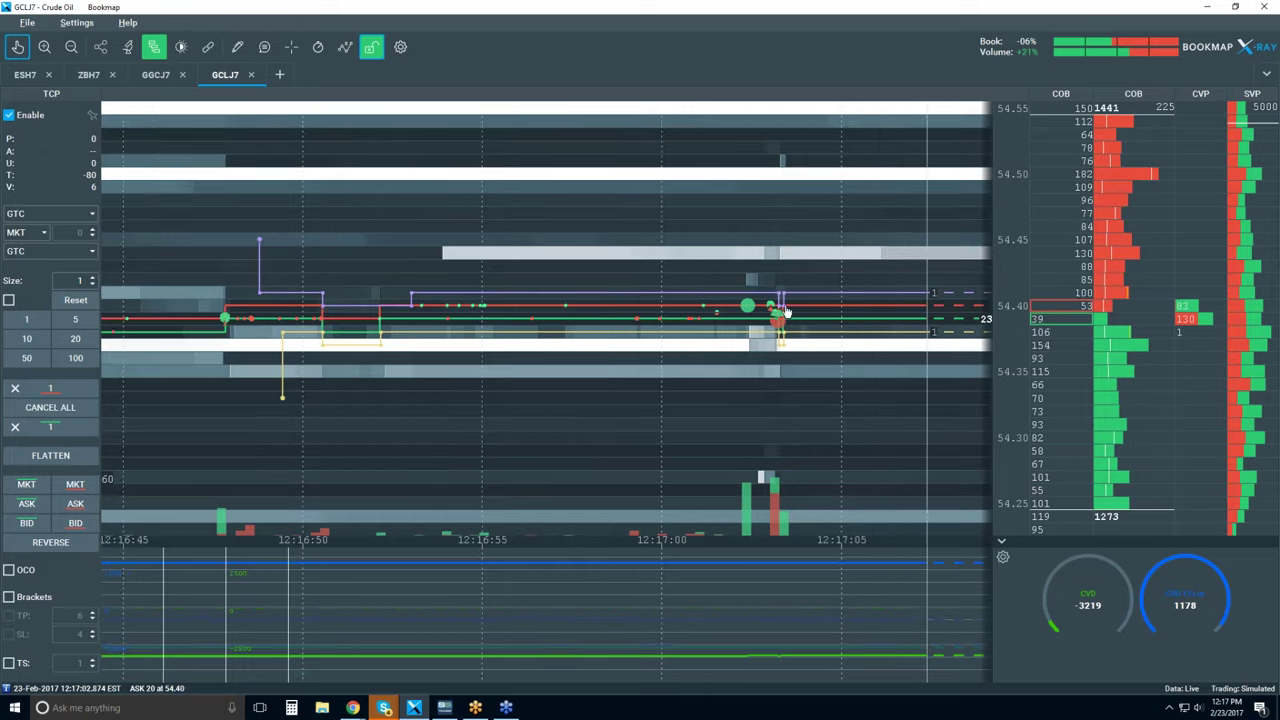
scroll(790, 300, up, 2)
scroll(800, 302, up, 2)
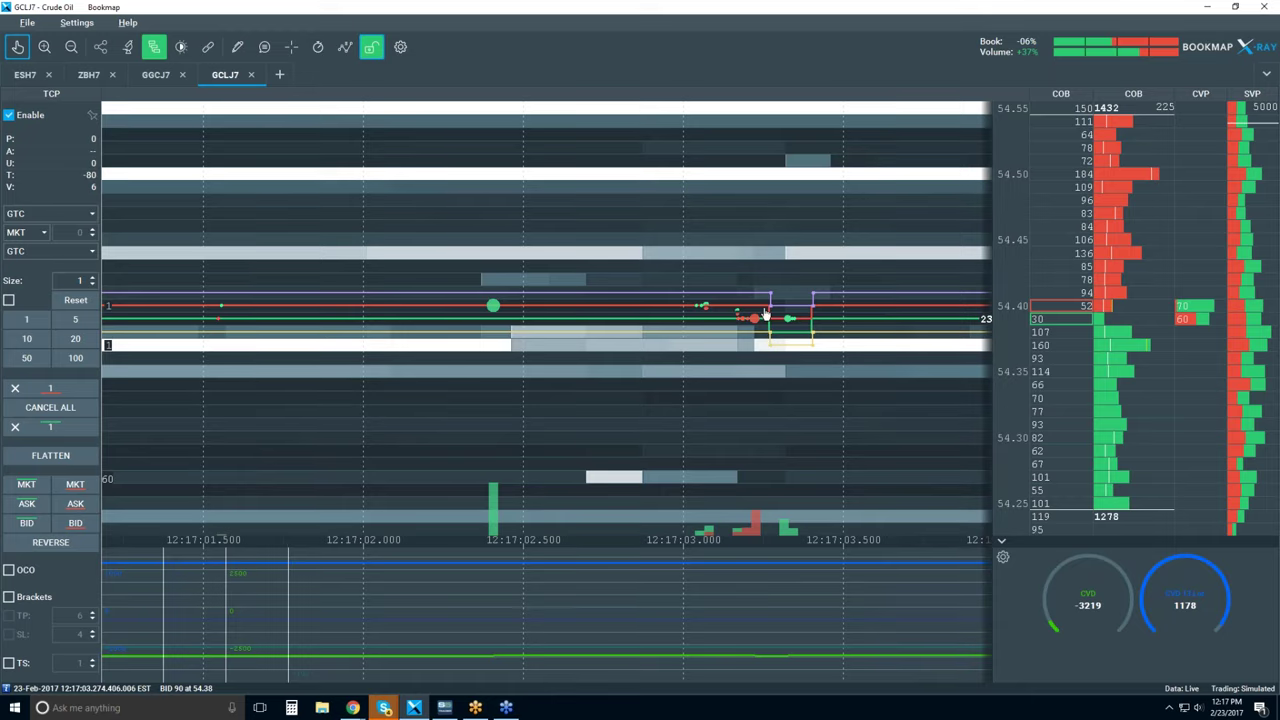
scroll(766, 316, up, 3)
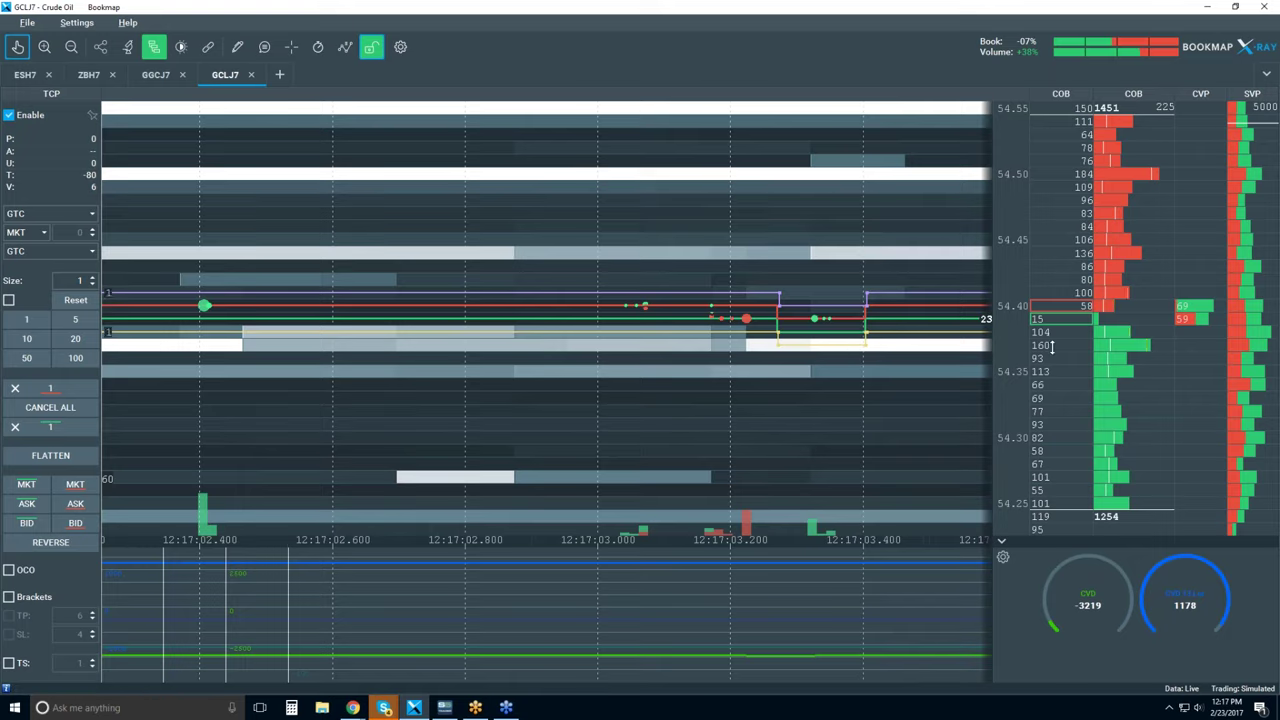
Inspect the order adjustments near 12:17:03.27 at millisecond scale and compare them with the order moves since 12:16:45.
scroll(780, 332, up, 5)
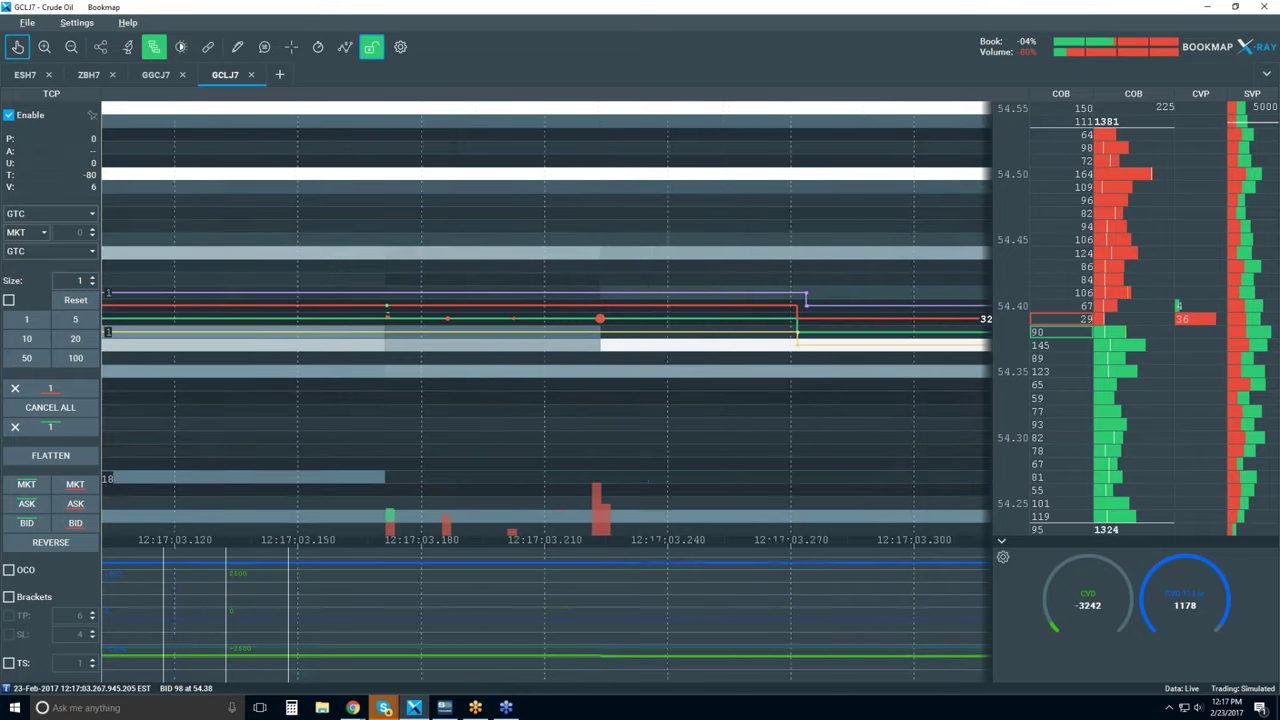
drag(782, 332, 843, 333)
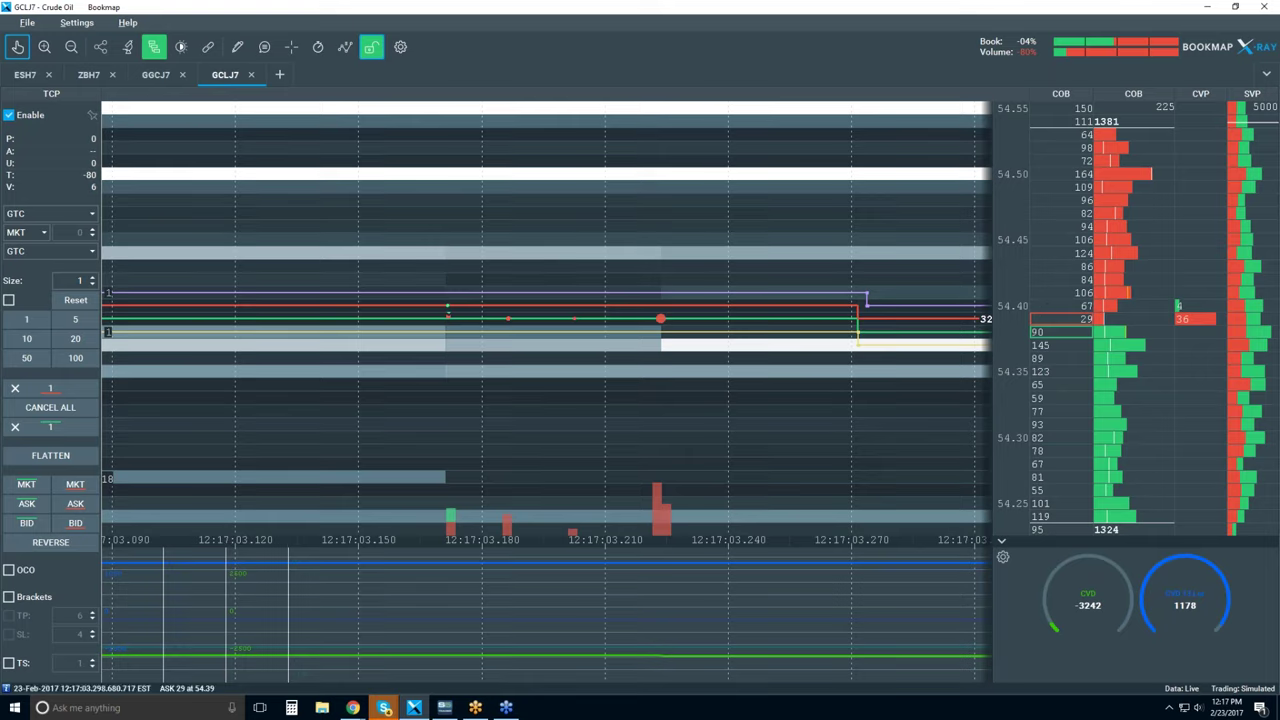
scroll(843, 330, down, 3)
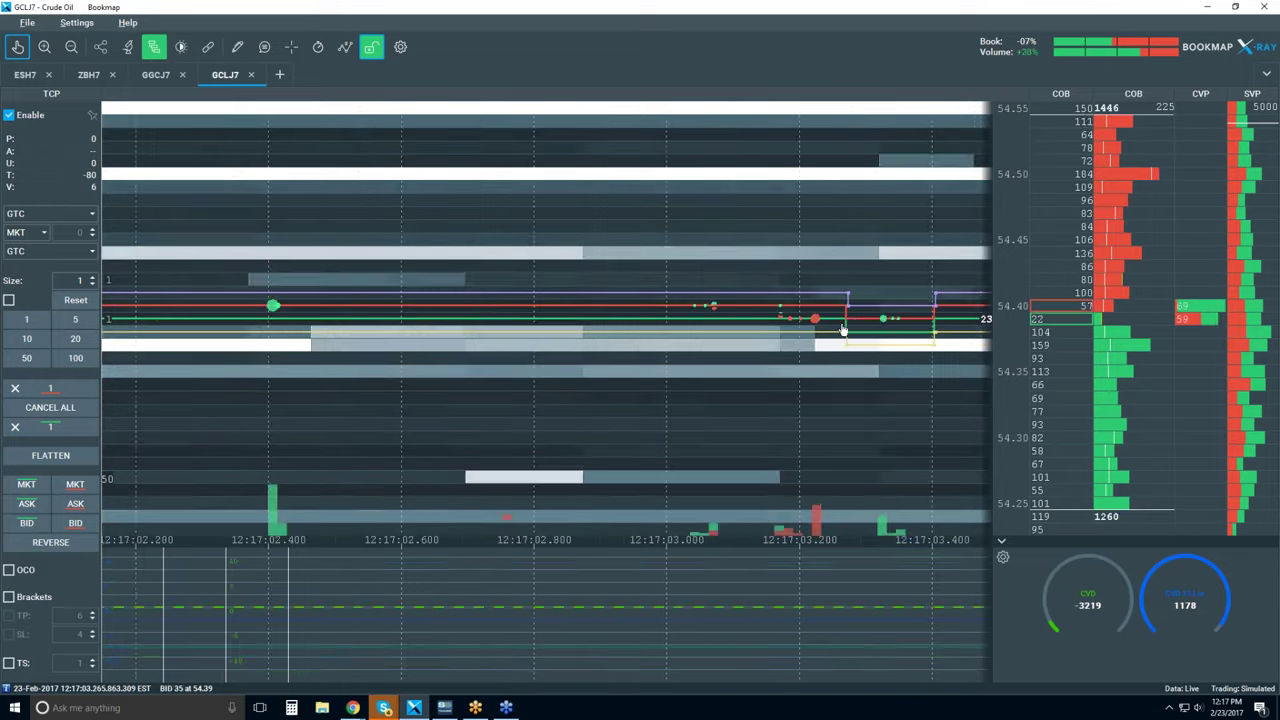
scroll(843, 330, down, 5)
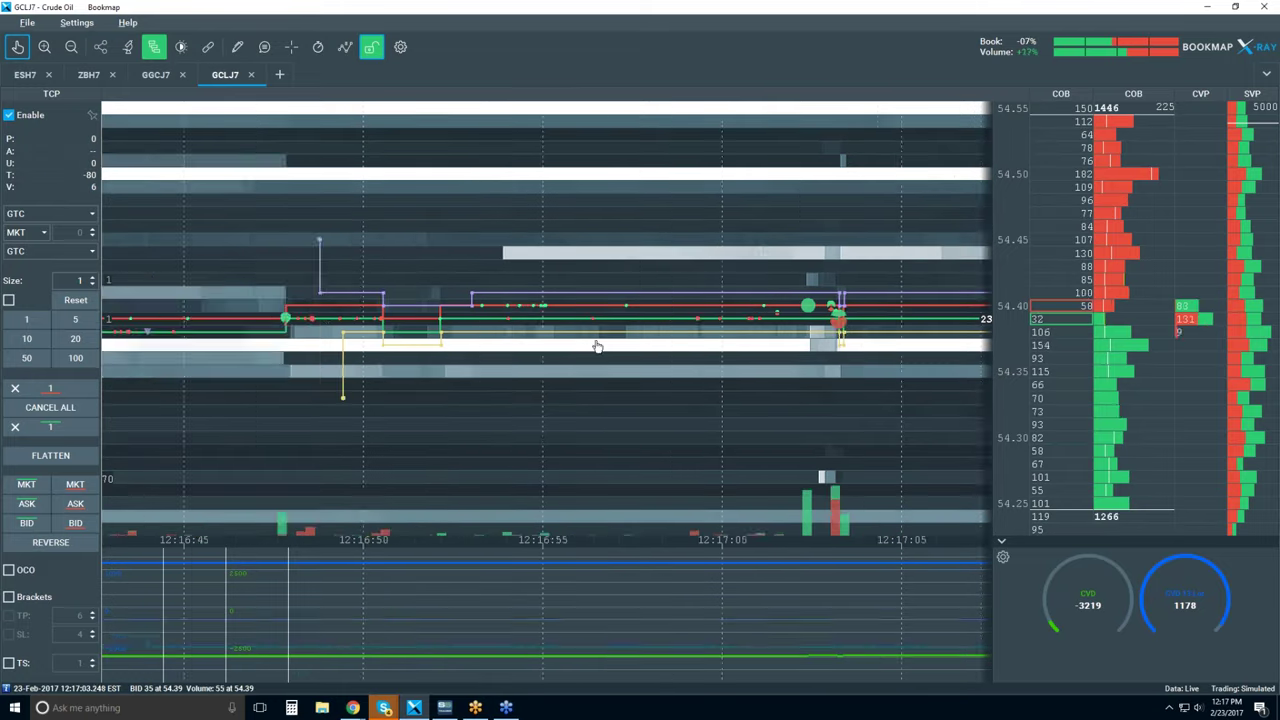
scroll(596, 346, down, 3)
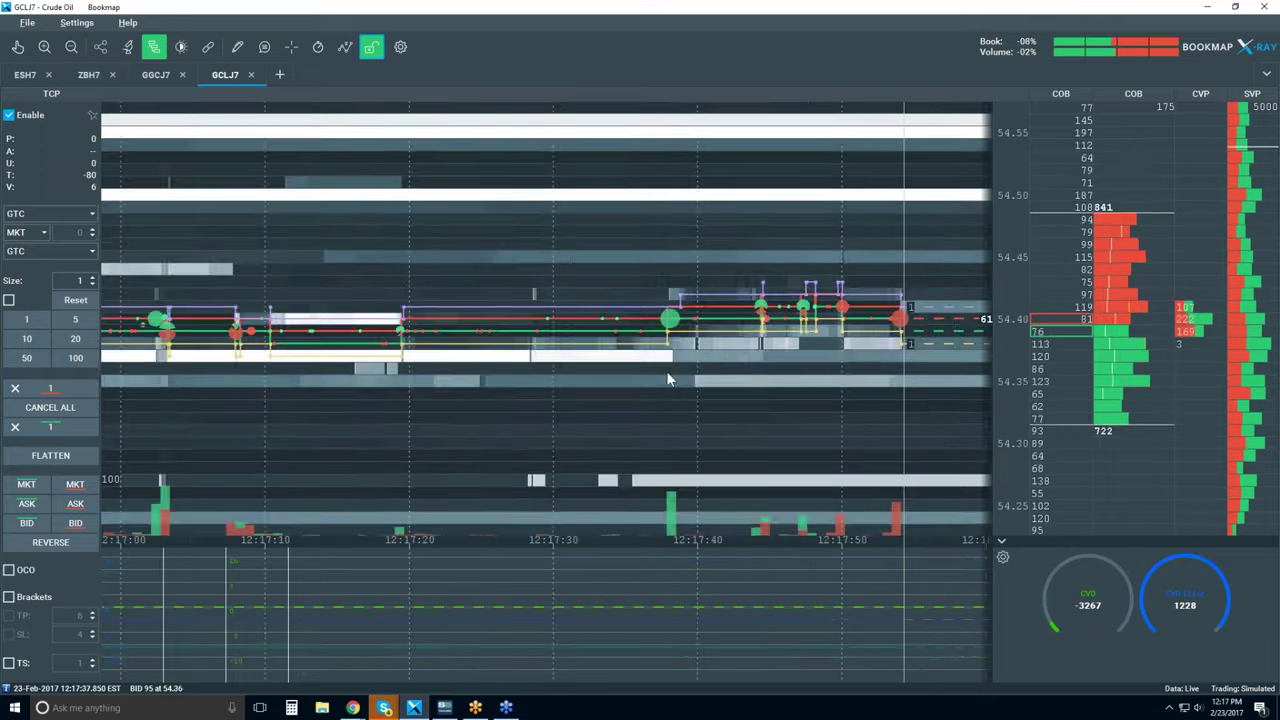
scroll(668, 379, down, 3)
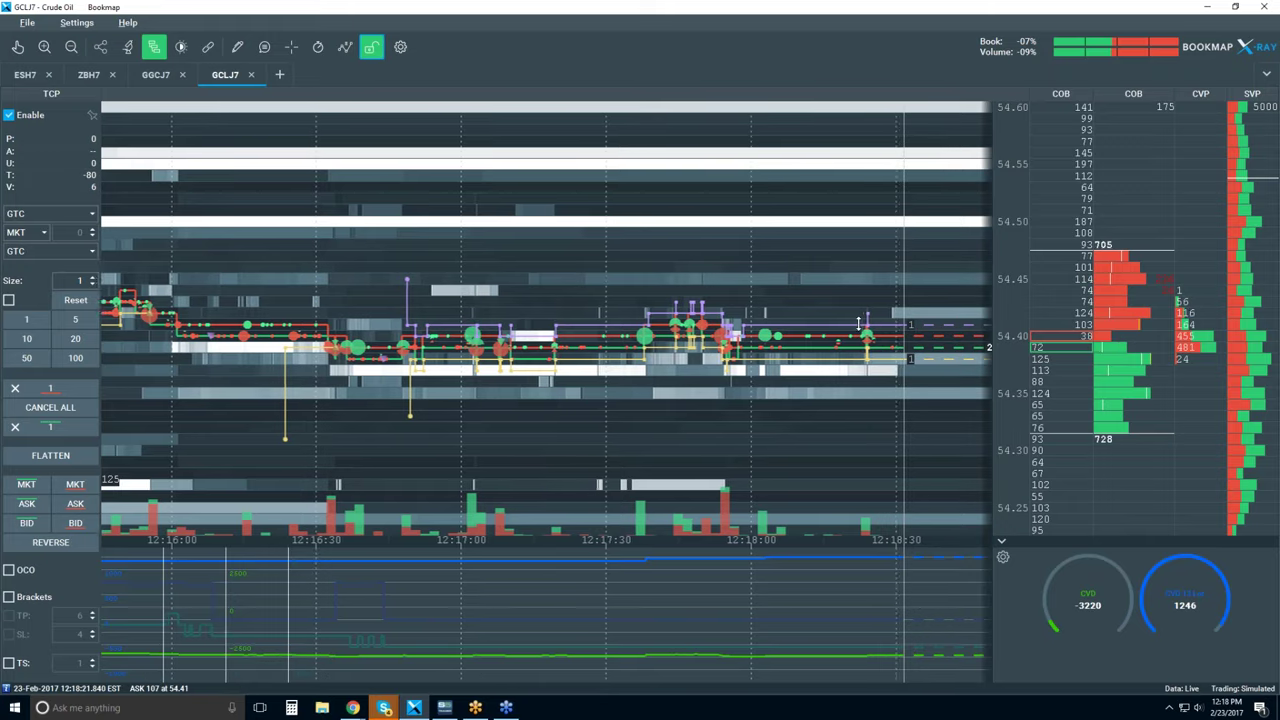
Examine how both limit orders react to the price change at 12:18:24 down to the millisecond, returning the chart to live time.
click(14, 50)
scroll(860, 314, up, 3)
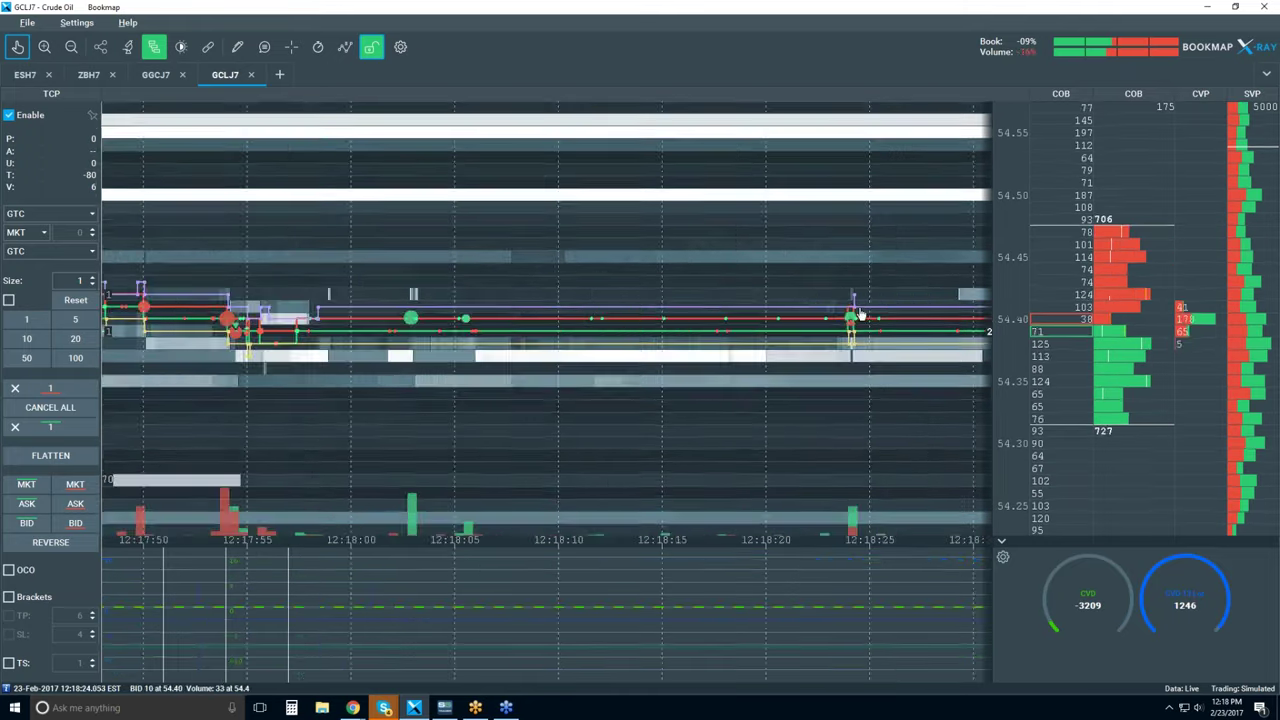
scroll(860, 314, up, 5)
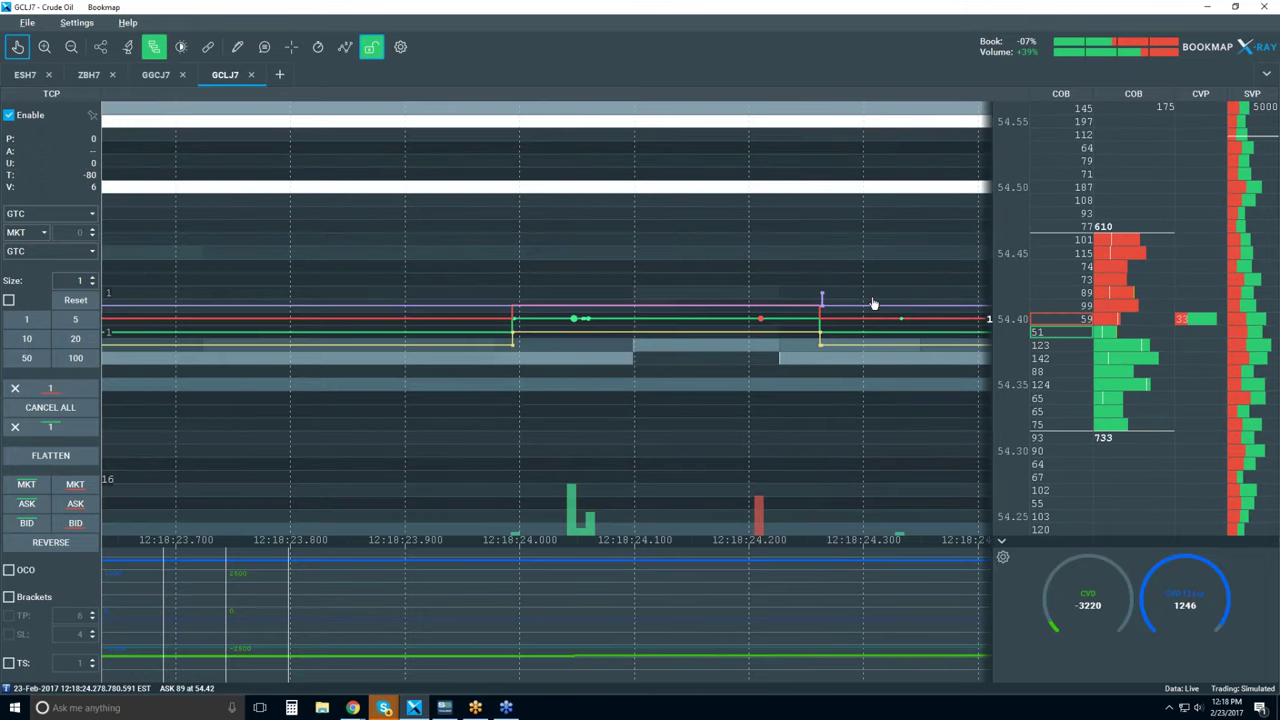
scroll(827, 324, up, 5)
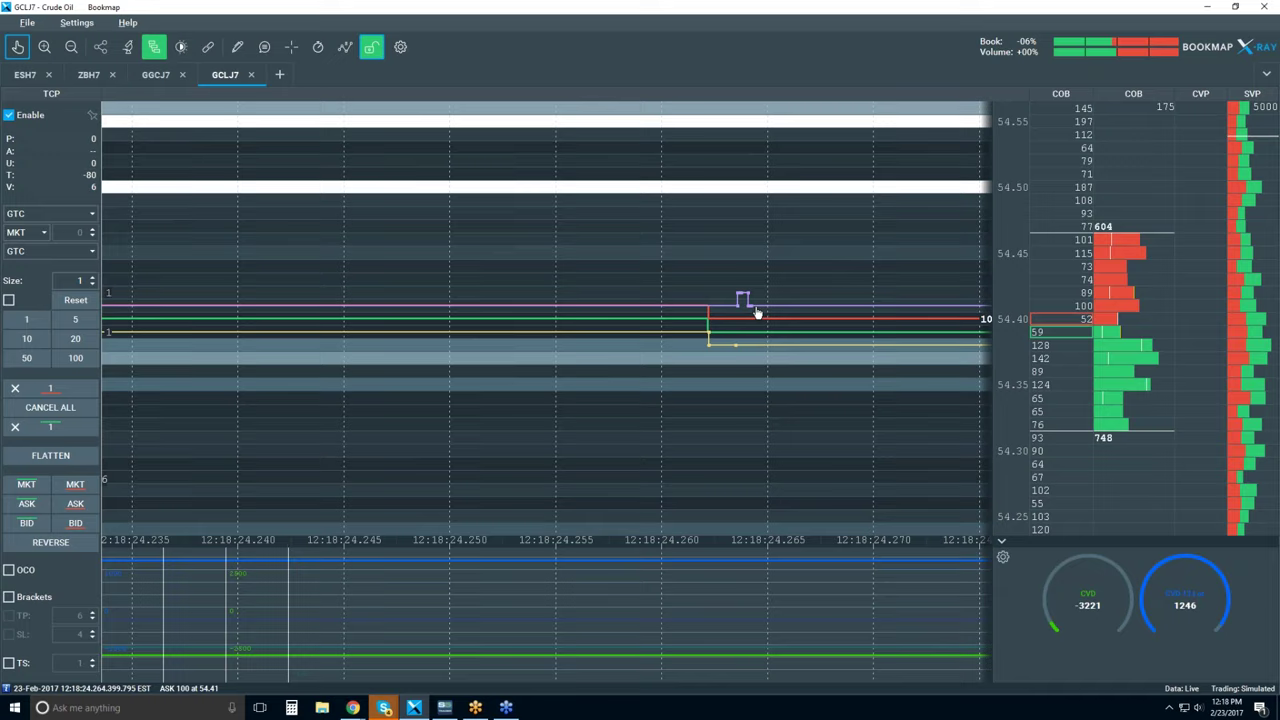
scroll(757, 313, down, 8)
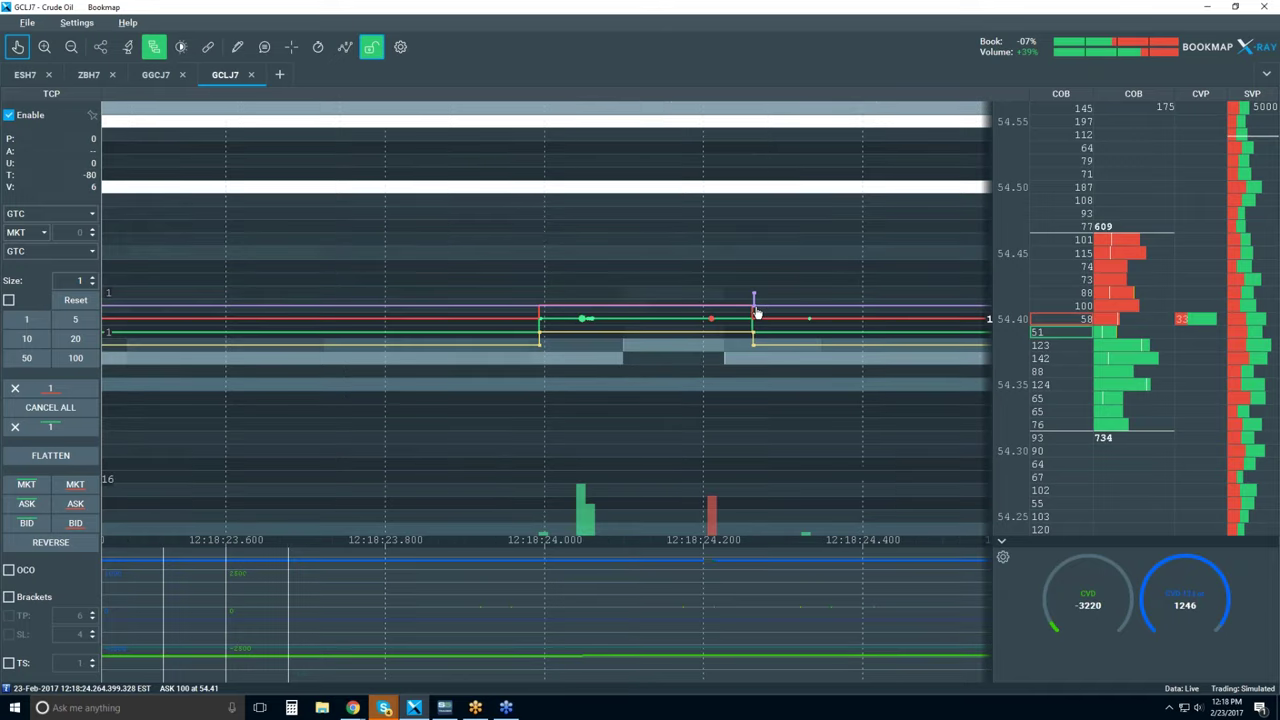
scroll(757, 313, down, 6)
scroll(770, 304, down, 8)
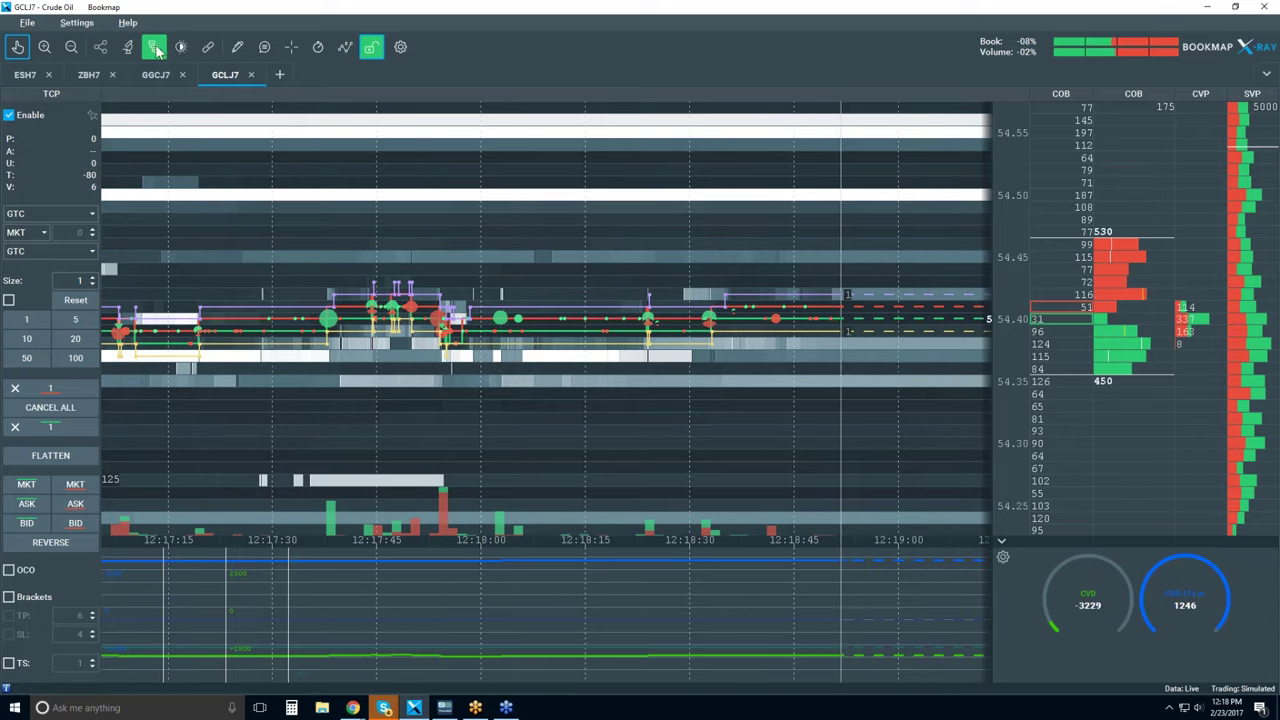
click(17, 47)
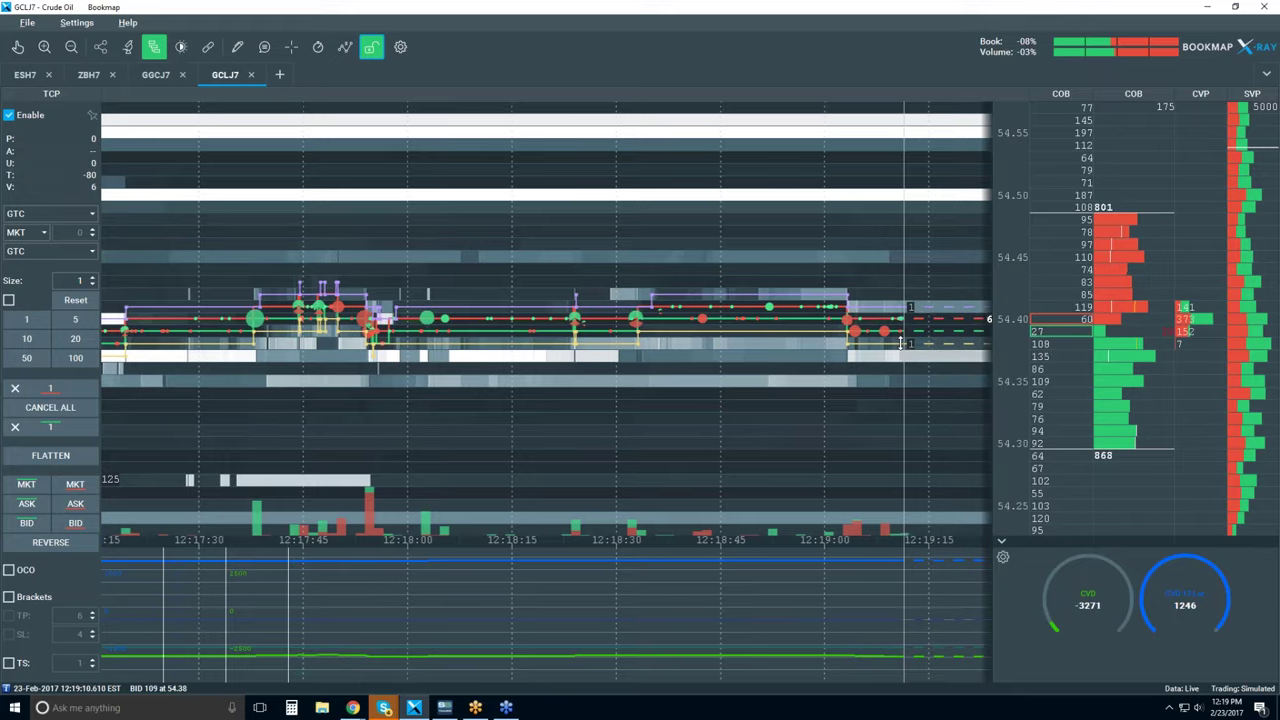
Review the Escape add-on's condition and action settings and view the managed orders against the wider price history back to 11:15.
scroll(776, 269, down, 5)
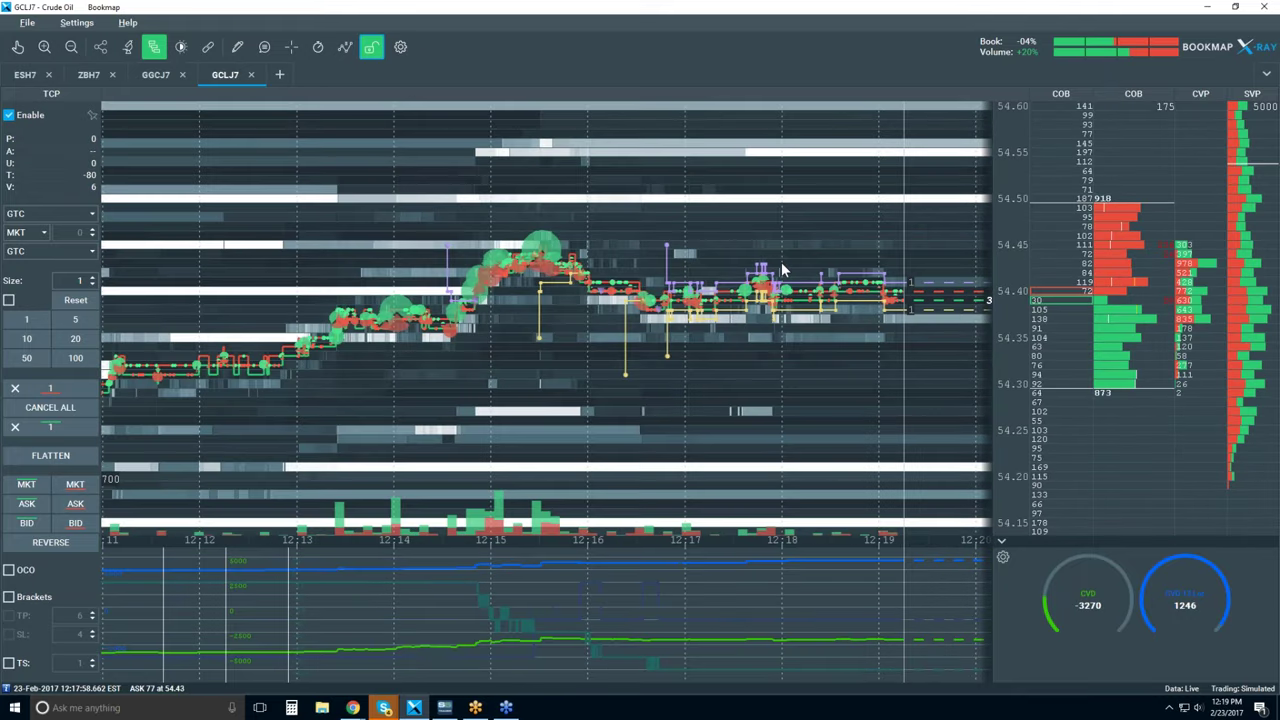
click(156, 47)
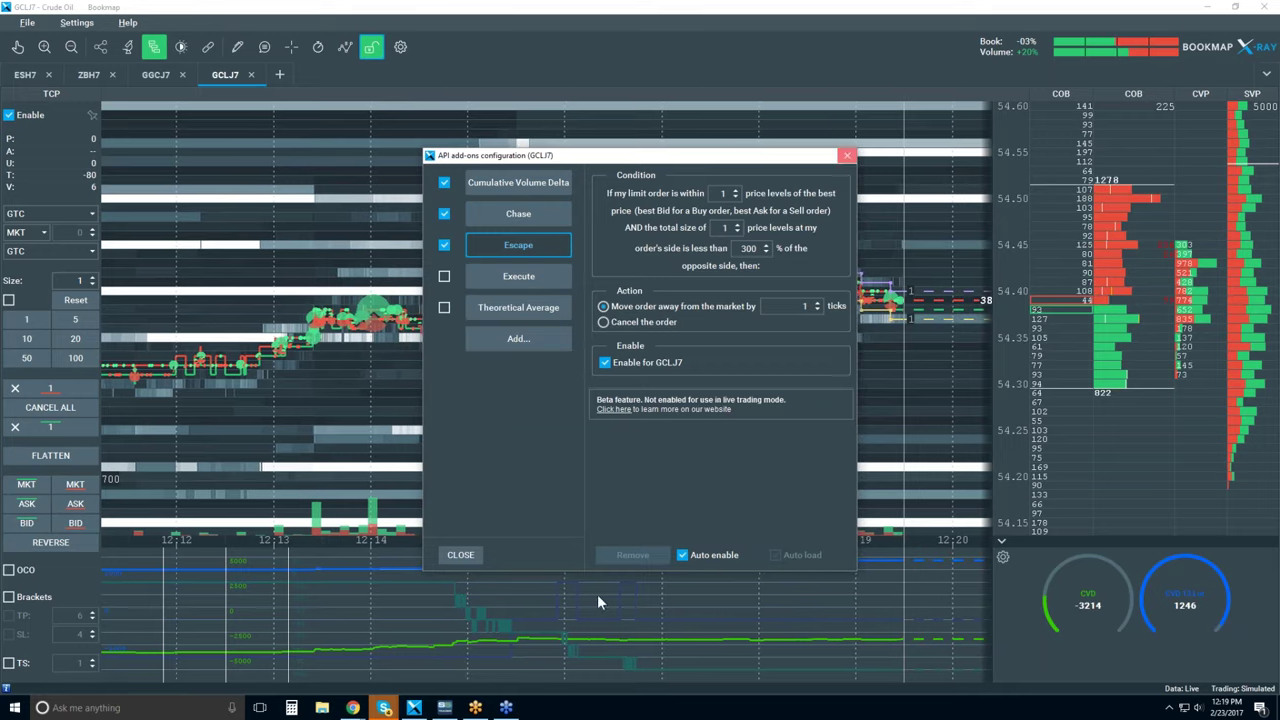
key(Escape)
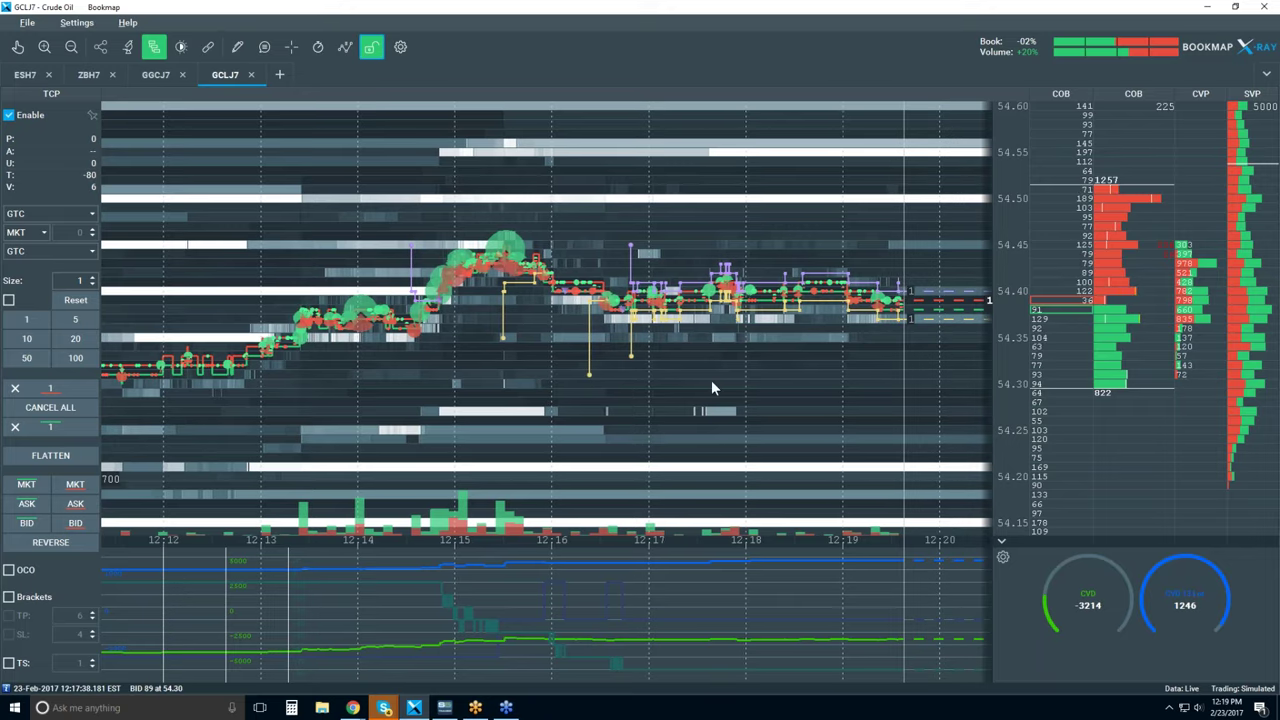
scroll(711, 380, down, 2)
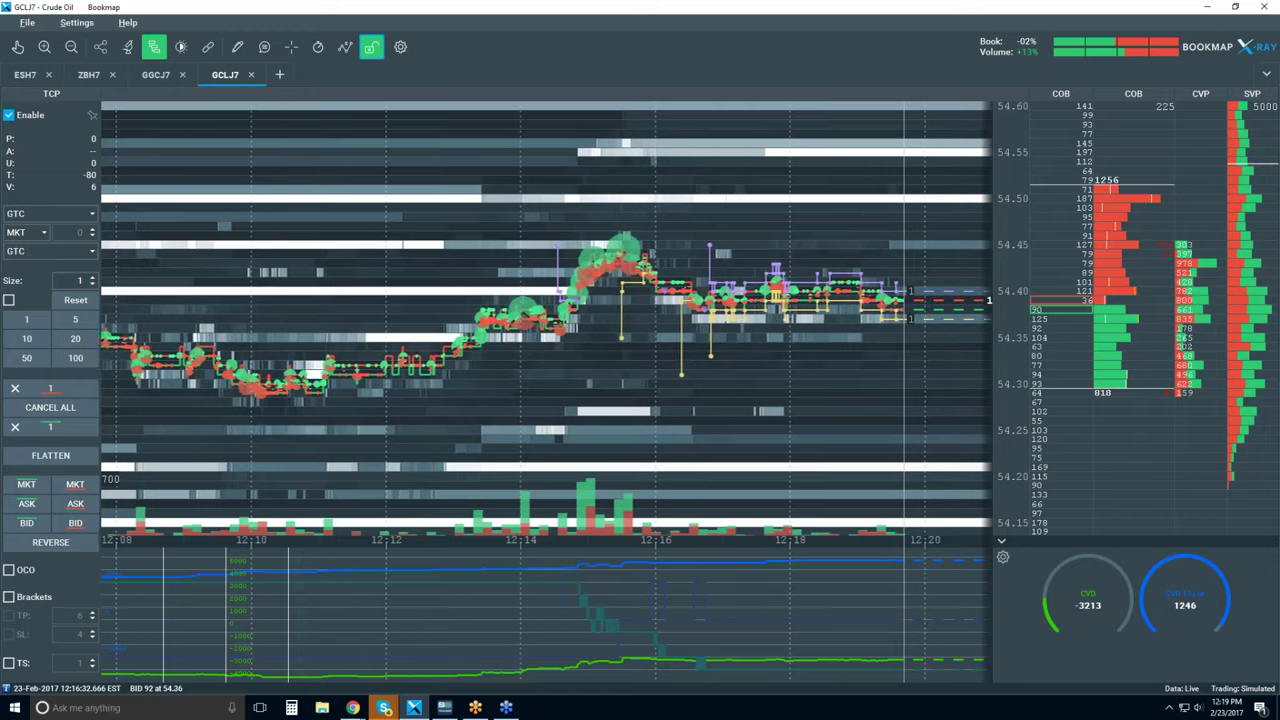
scroll(693, 324, down, 1)
scroll(693, 324, down, 1)
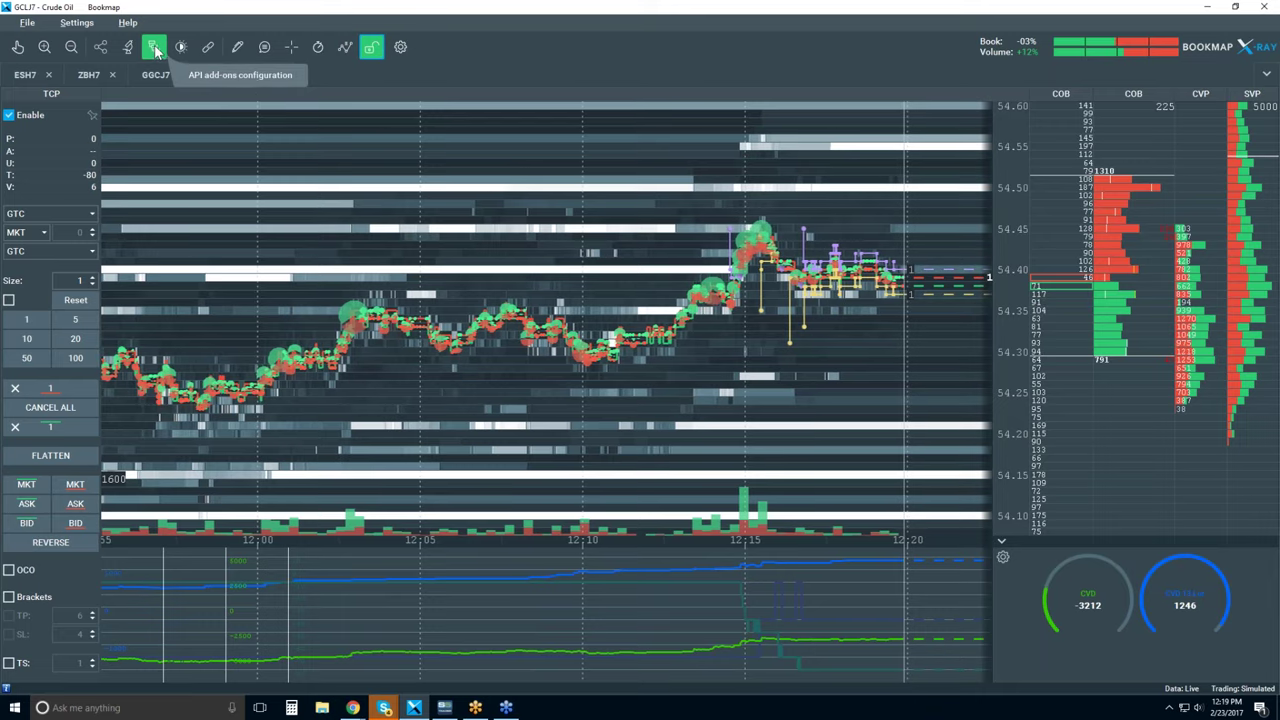
scroll(591, 170, down, 4)
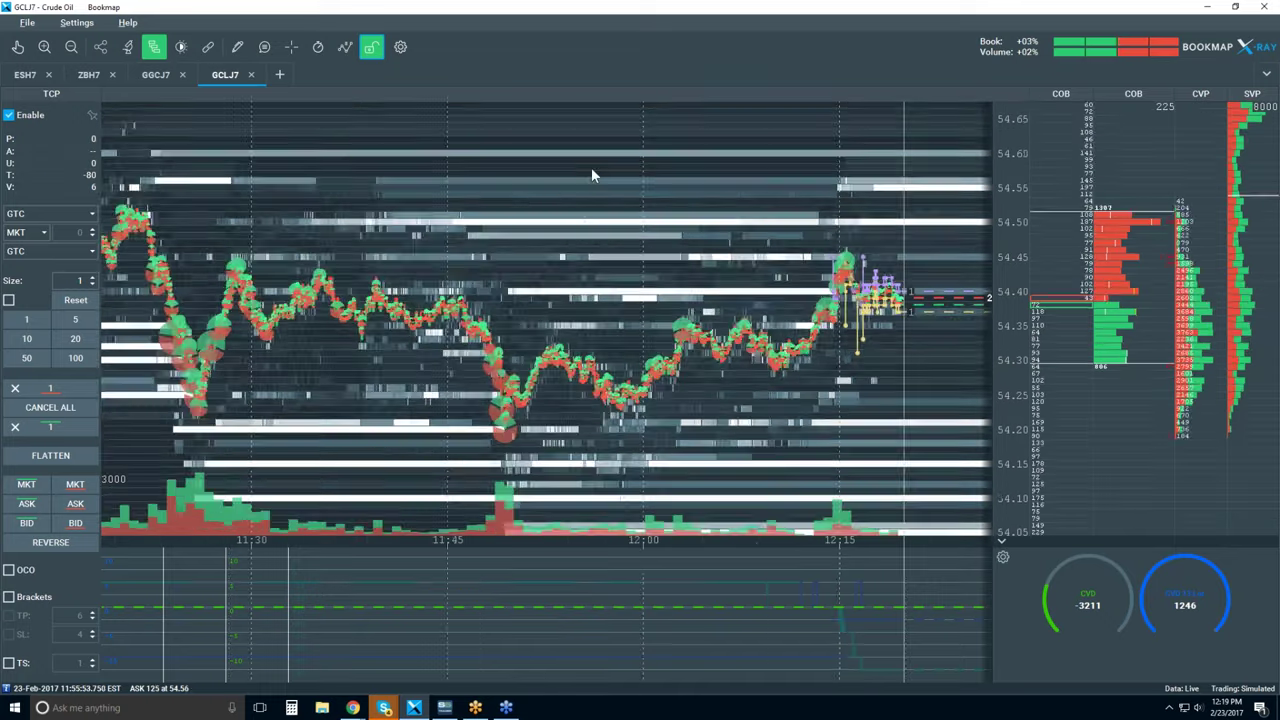
scroll(591, 175, down, 2)
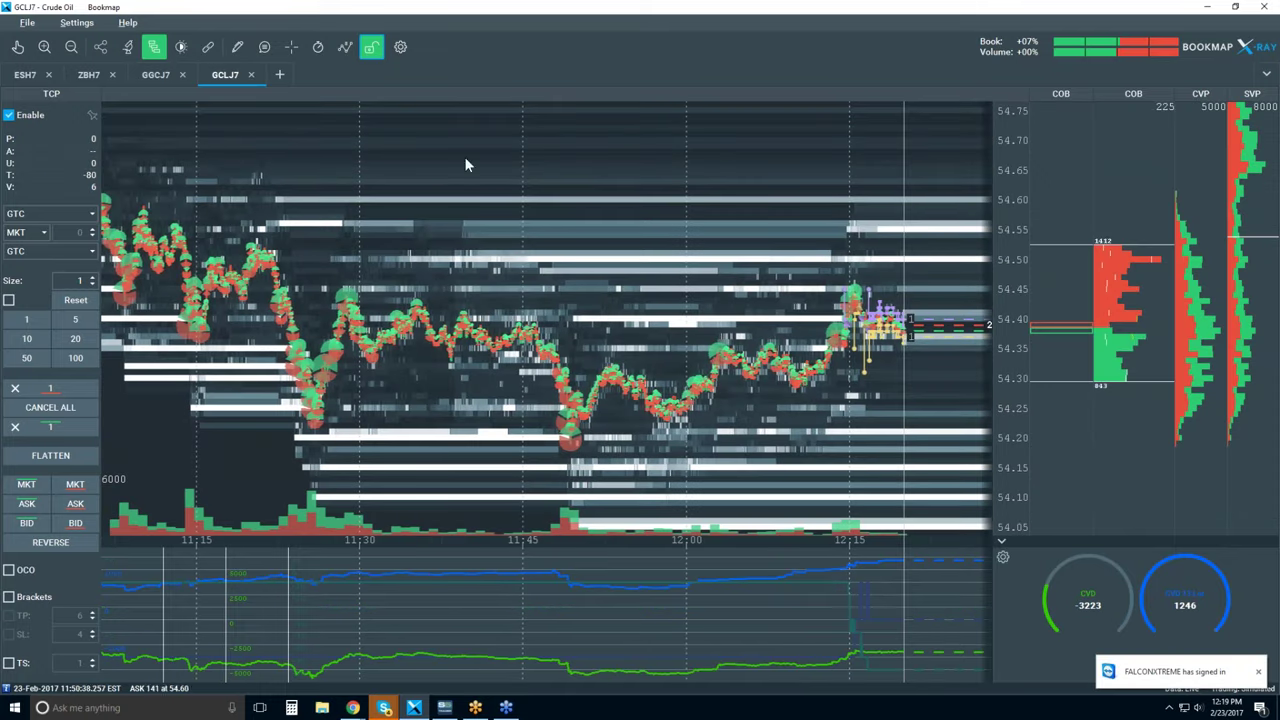
Flatten the position and disable the Chase and Escape add-ons, closing the add-ons configuration.
click(58, 458)
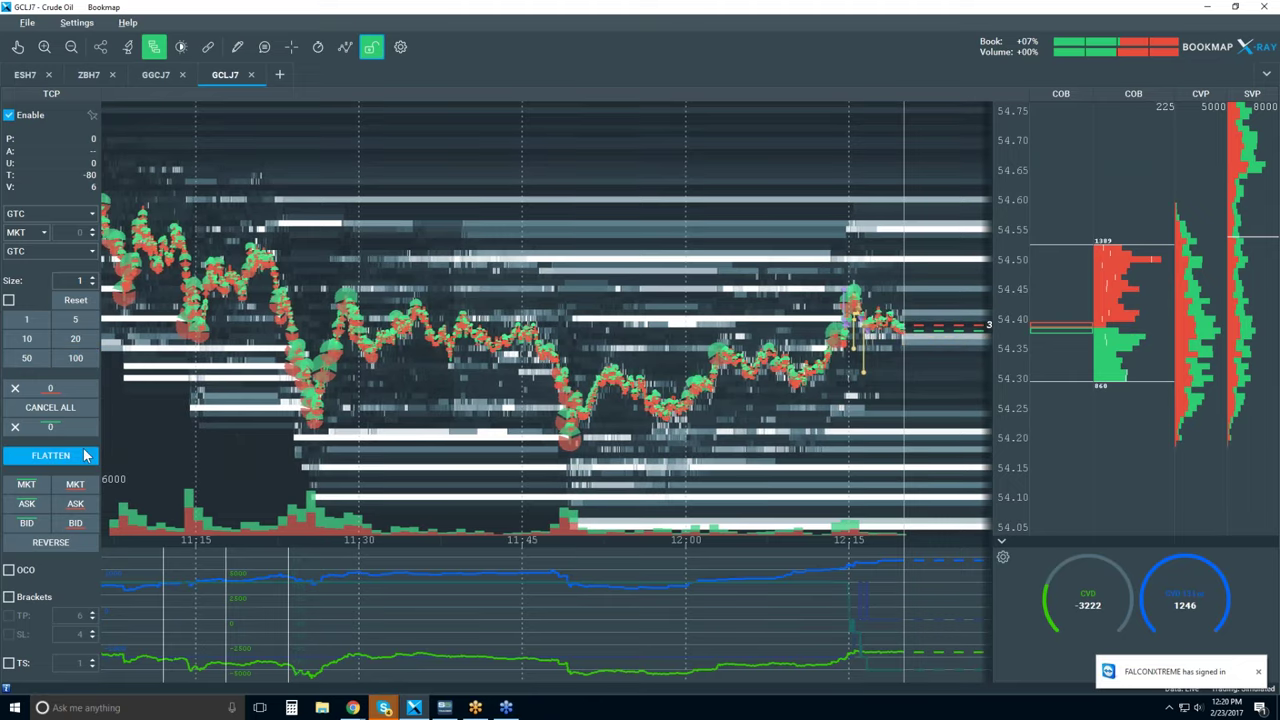
click(154, 47)
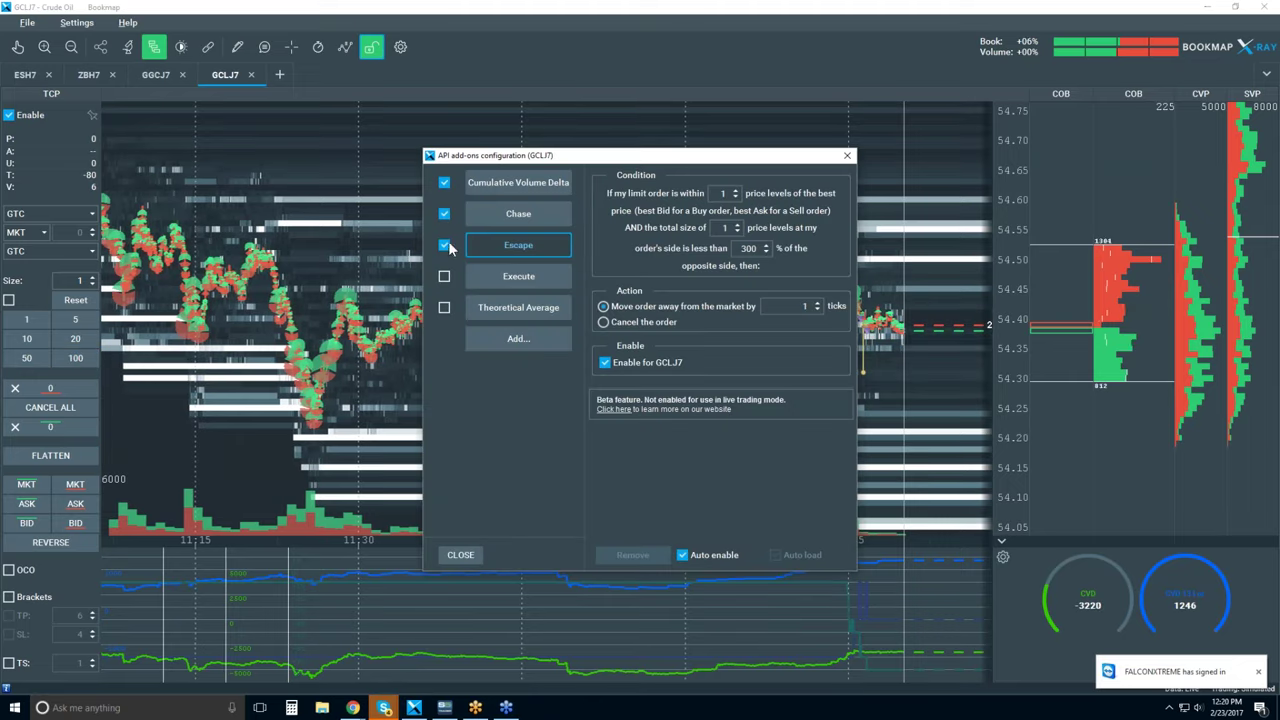
click(447, 218)
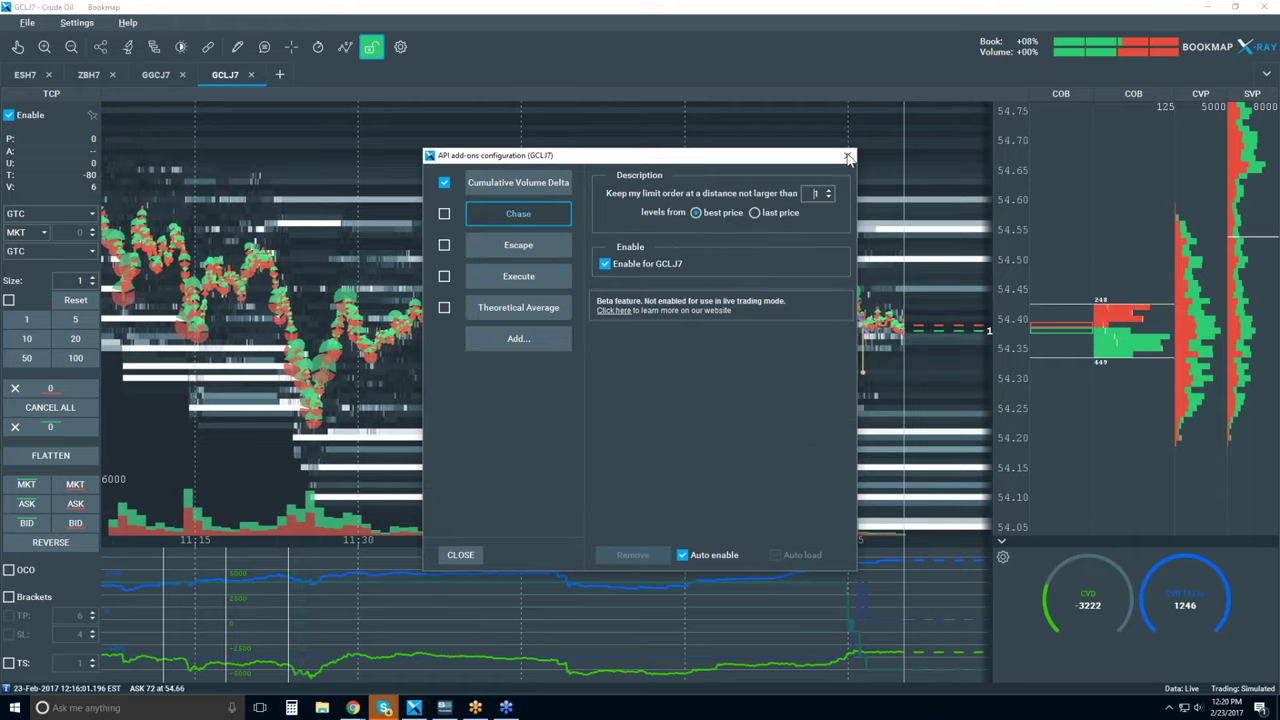
click(847, 155)
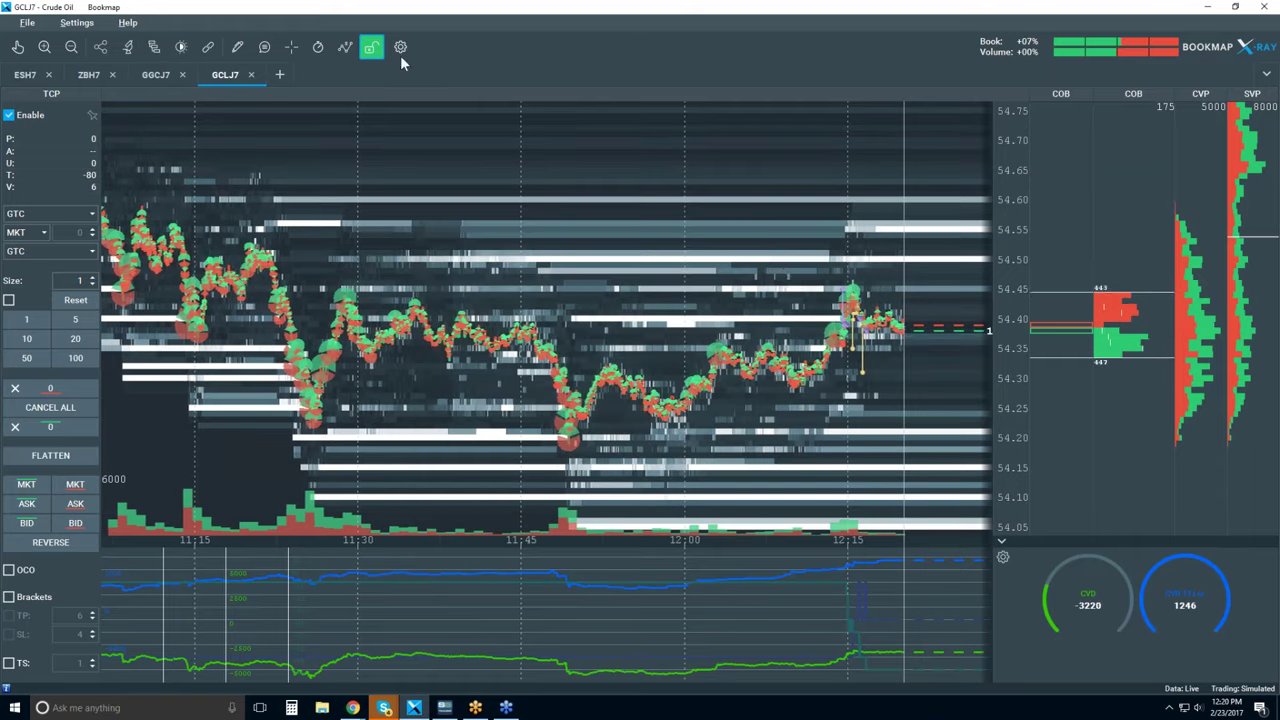
Examine the remaining traces of the earlier buy and sell limit orders on the chart between 12:14 and 12:16:40.
scroll(785, 273, up, 2)
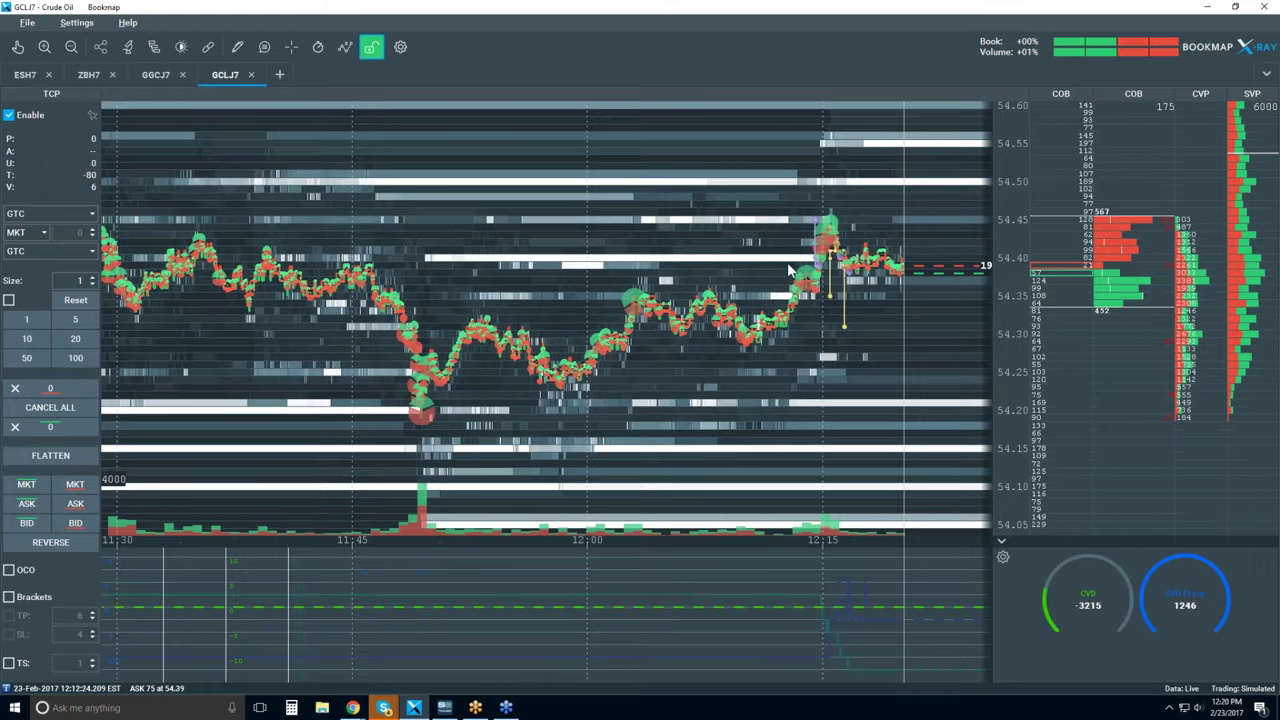
scroll(785, 273, up, 4)
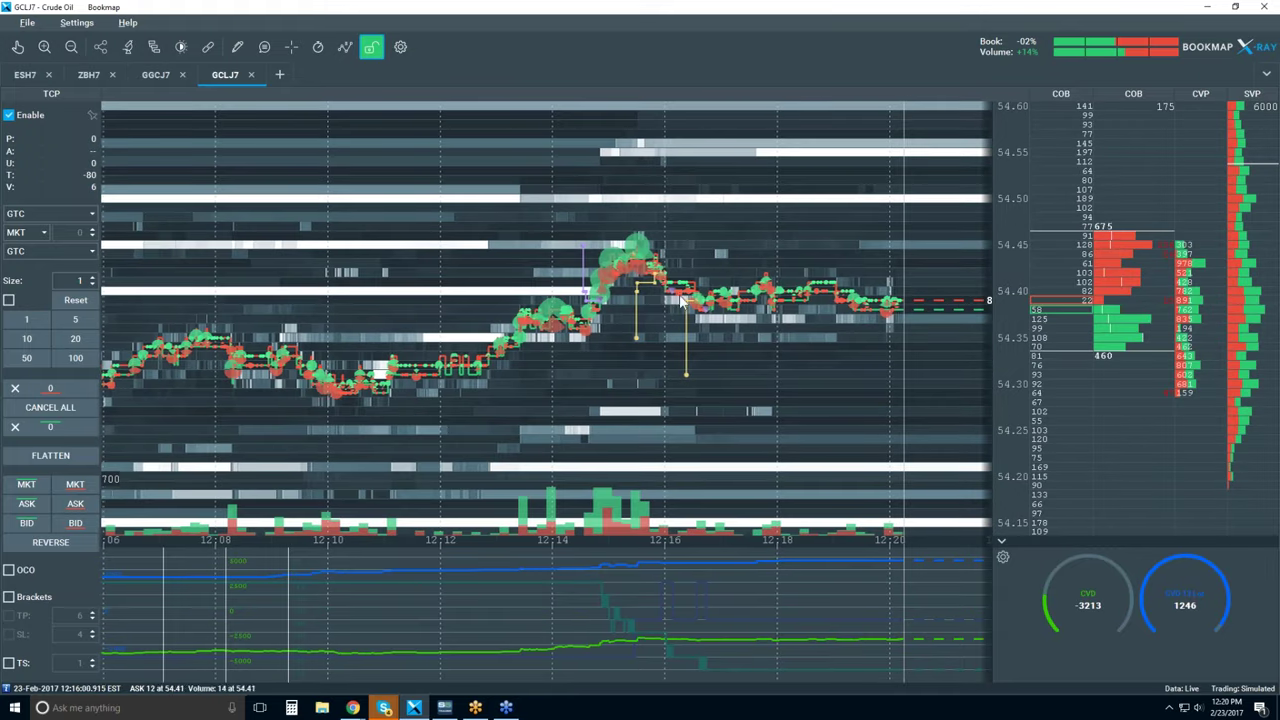
click(16, 48)
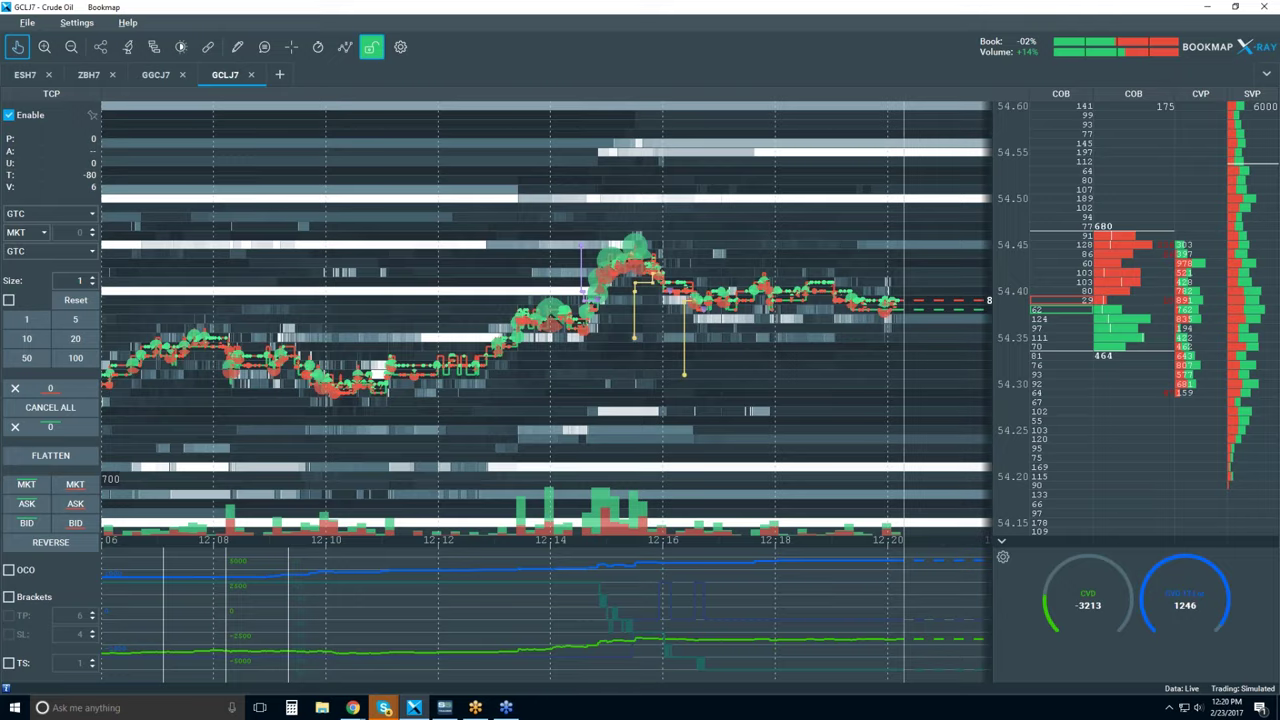
scroll(613, 296, up, 5)
scroll(613, 296, up, 3)
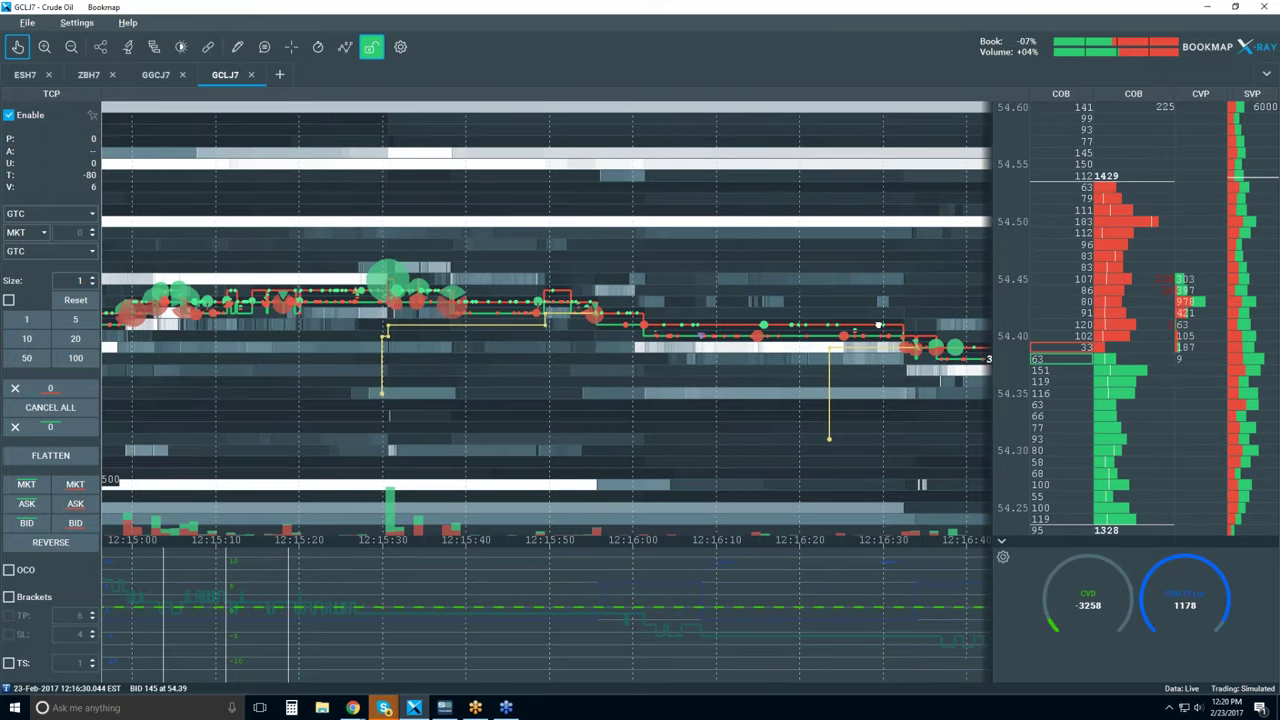
scroll(752, 286, down, 3)
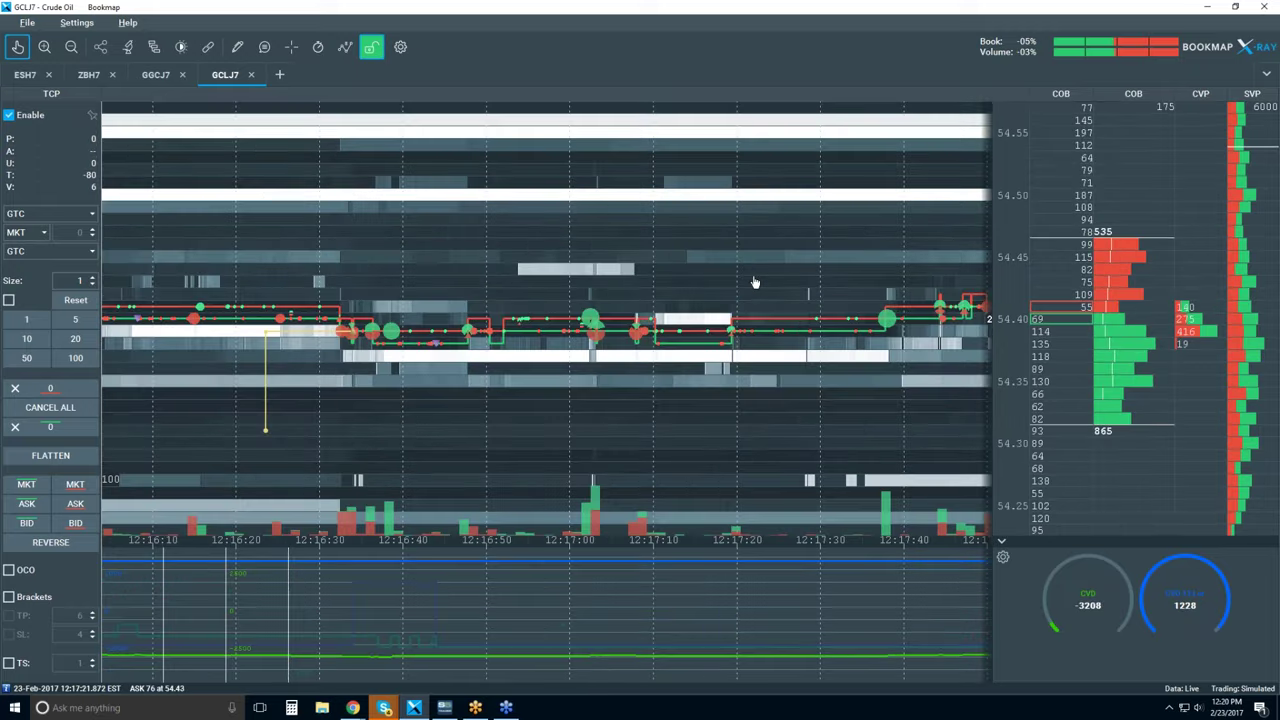
scroll(752, 286, down, 2)
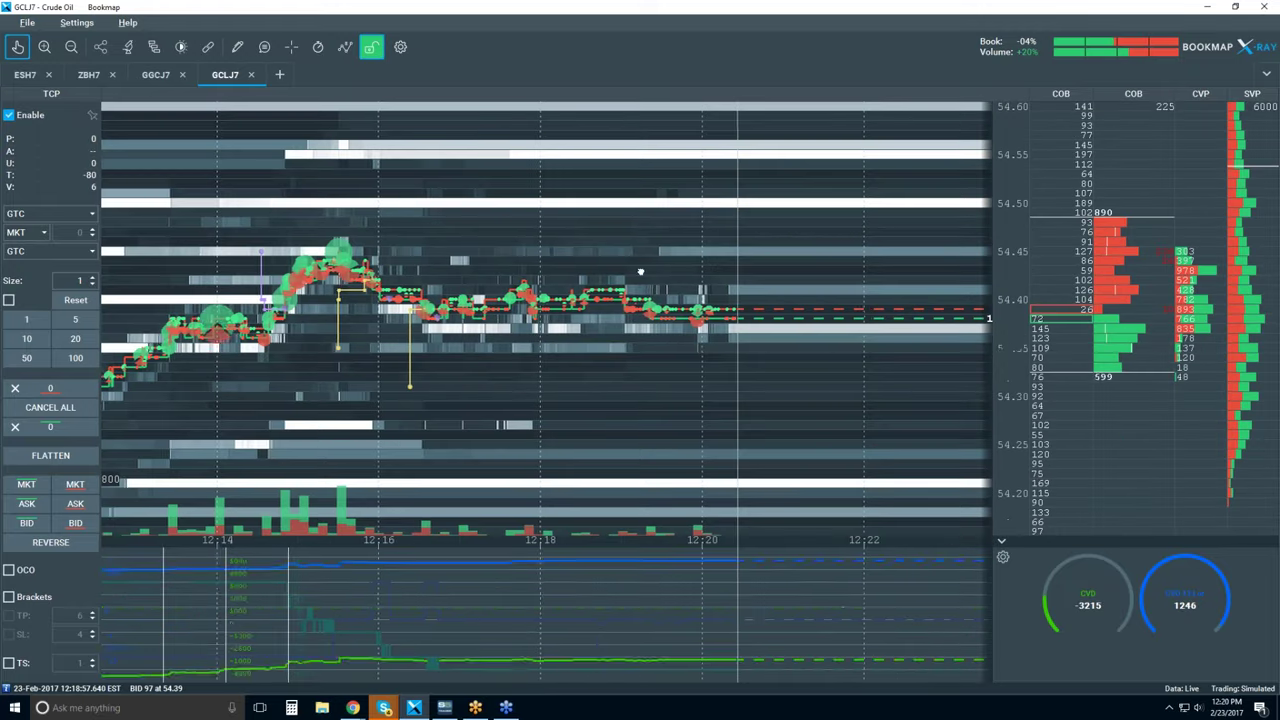
scroll(640, 271, down, 2)
drag(641, 272, 1108, 272)
scroll(633, 308, up, 3)
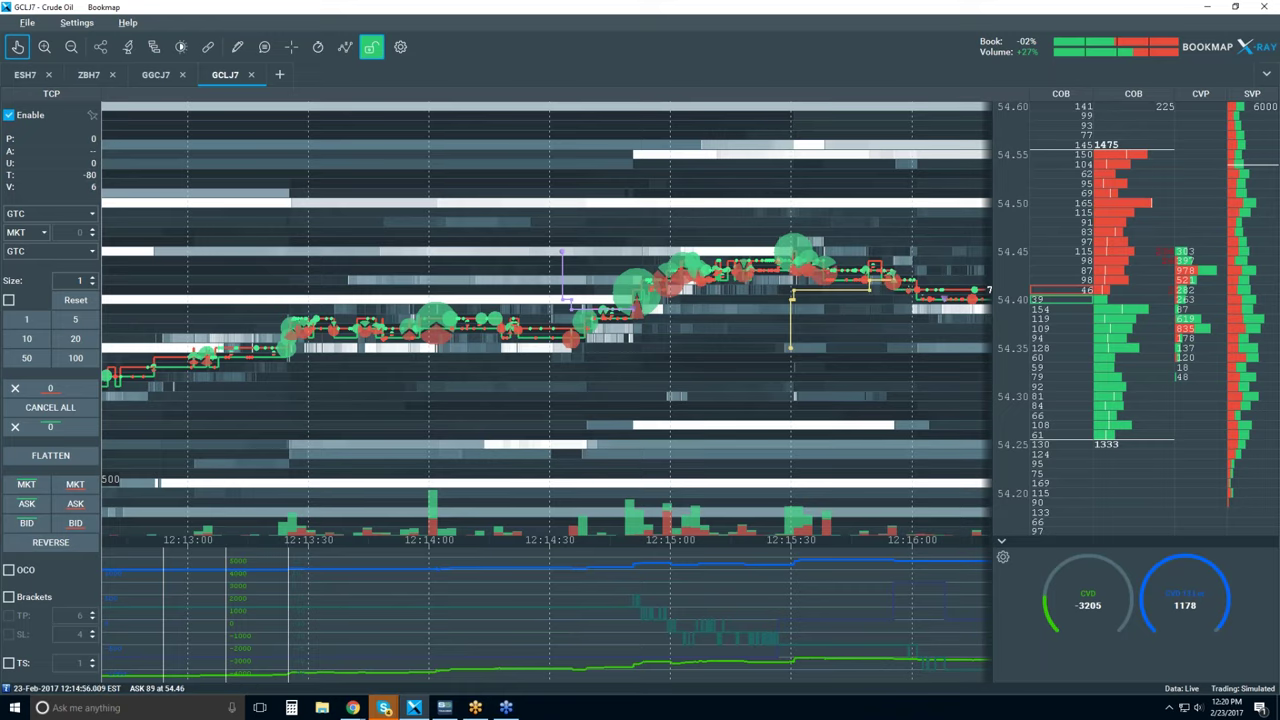
Disable trading on the GCLJ7 chart and hide the trade control panel, with the chart returned to live time.
click(344, 46)
click(9, 115)
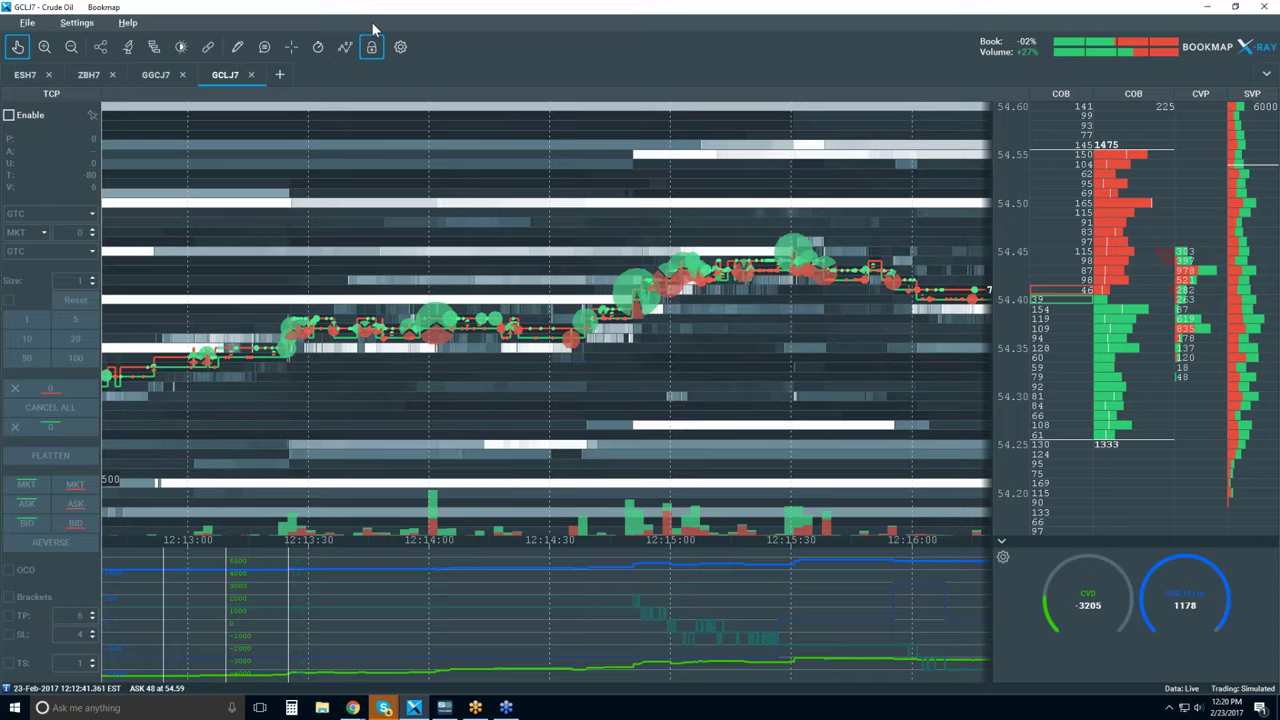
click(12, 47)
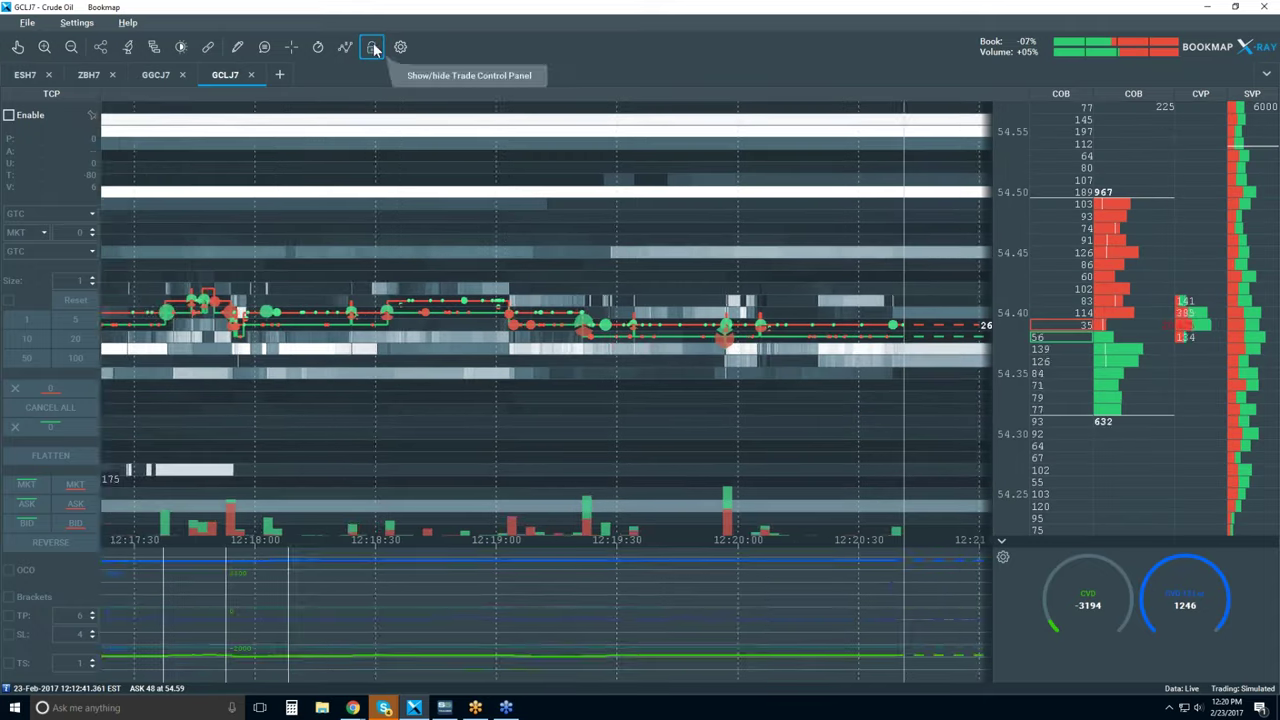
scroll(640, 255, down, 5)
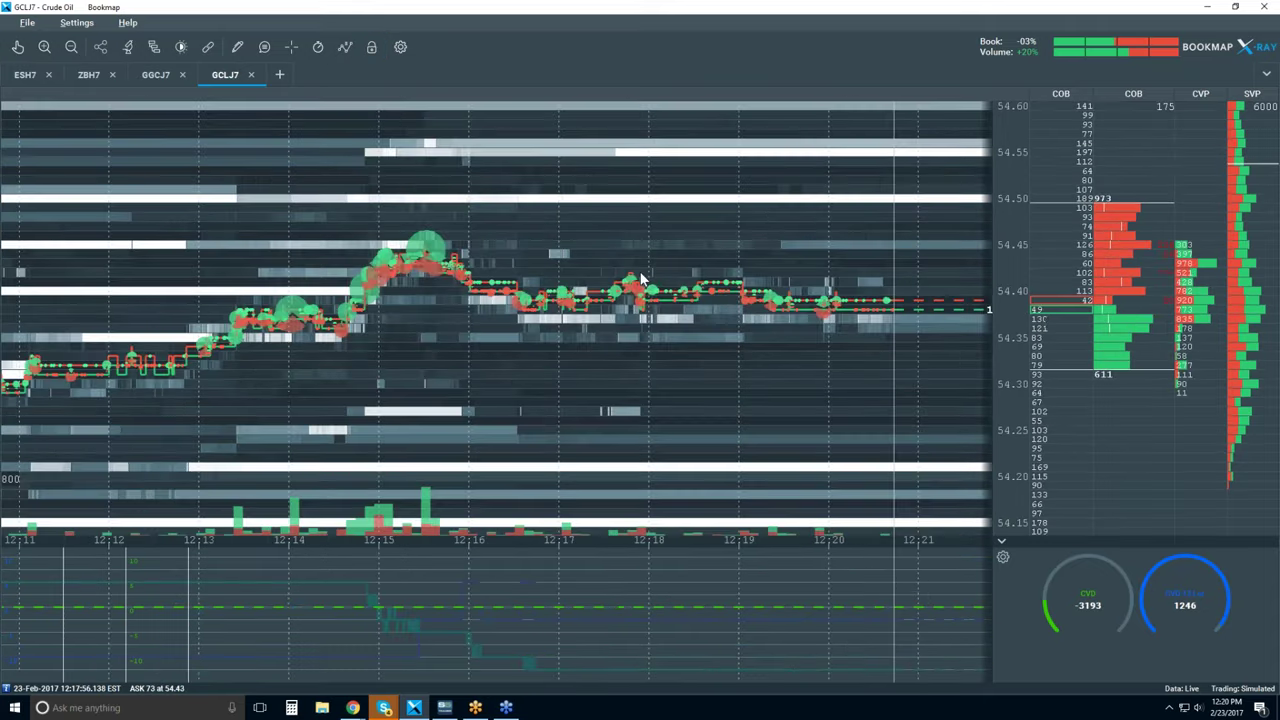
scroll(641, 278, down, 3)
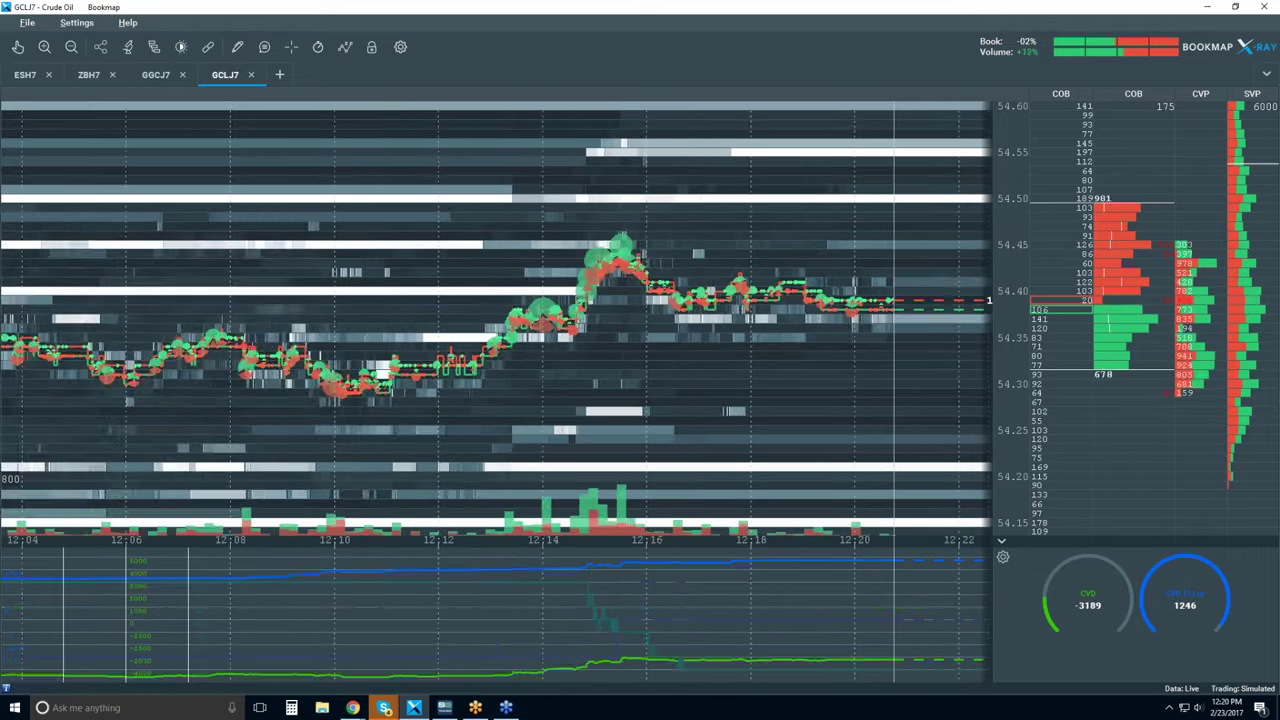
scroll(657, 264, down, 4)
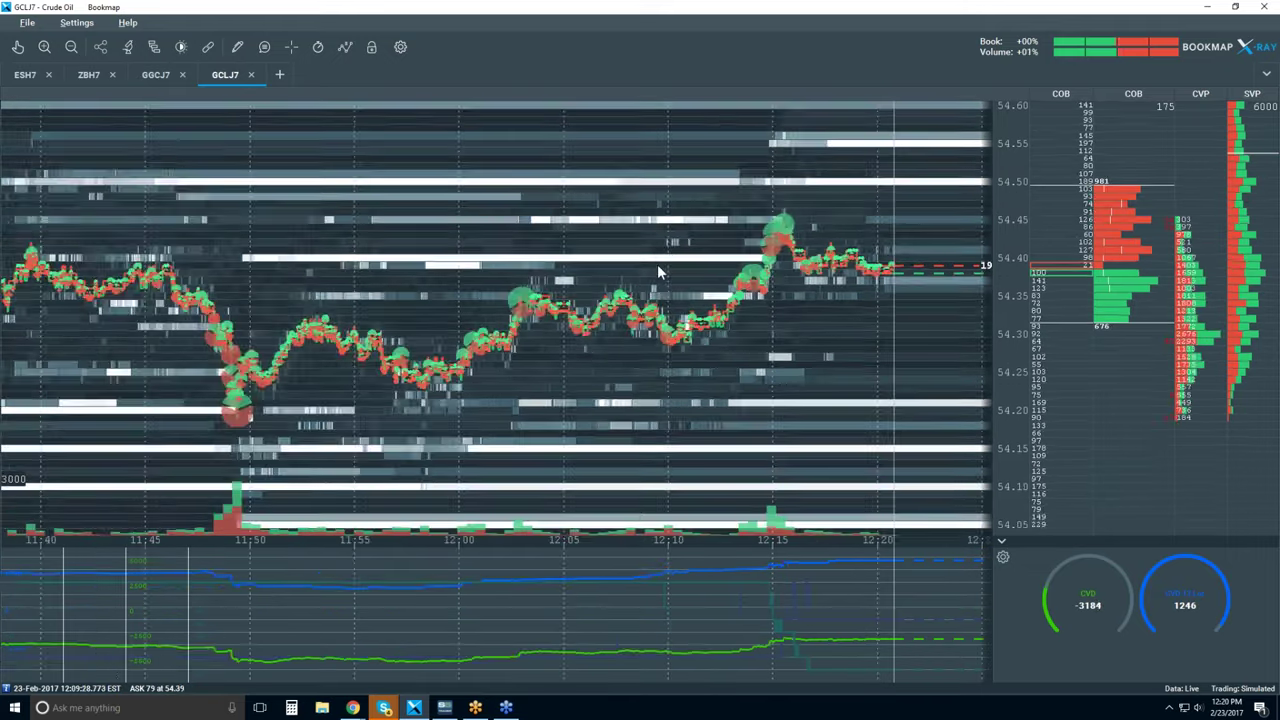
Draw a descending ray from the 11:13 high near 54.56 through about 54.40 at 11:45, and leave drawing mode.
scroll(657, 264, down, 4)
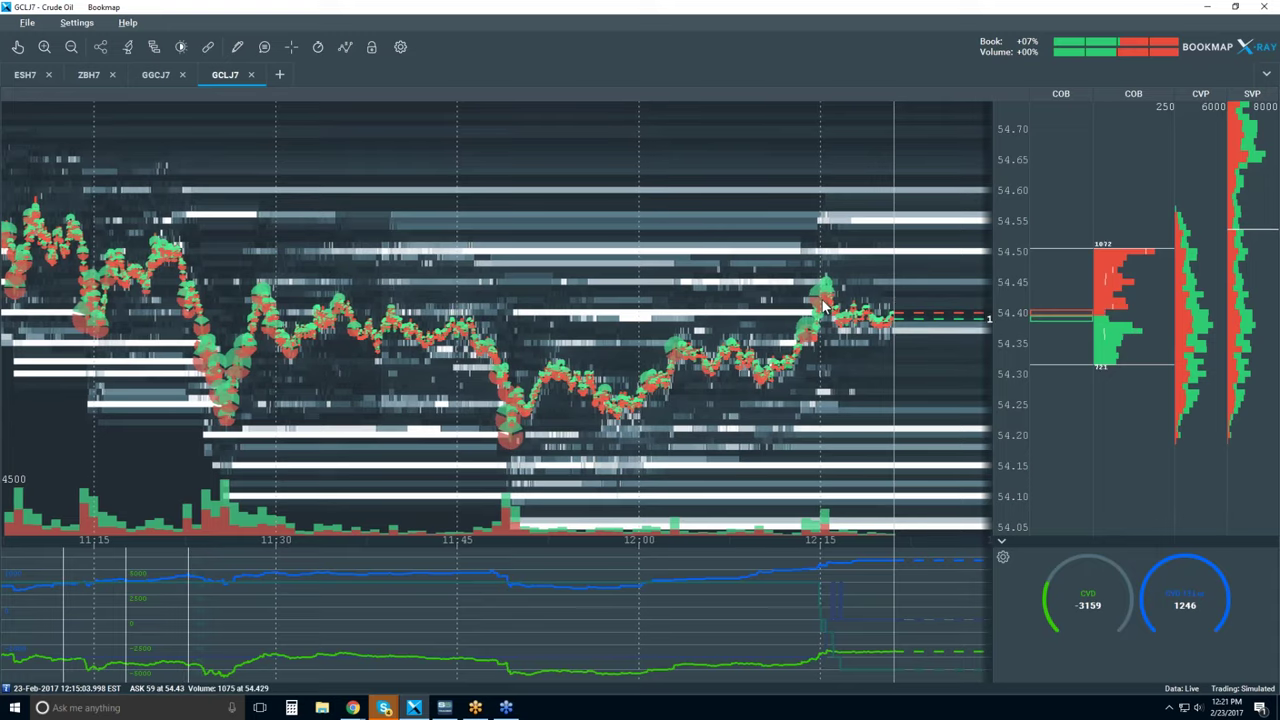
scroll(183, 347, down, 2)
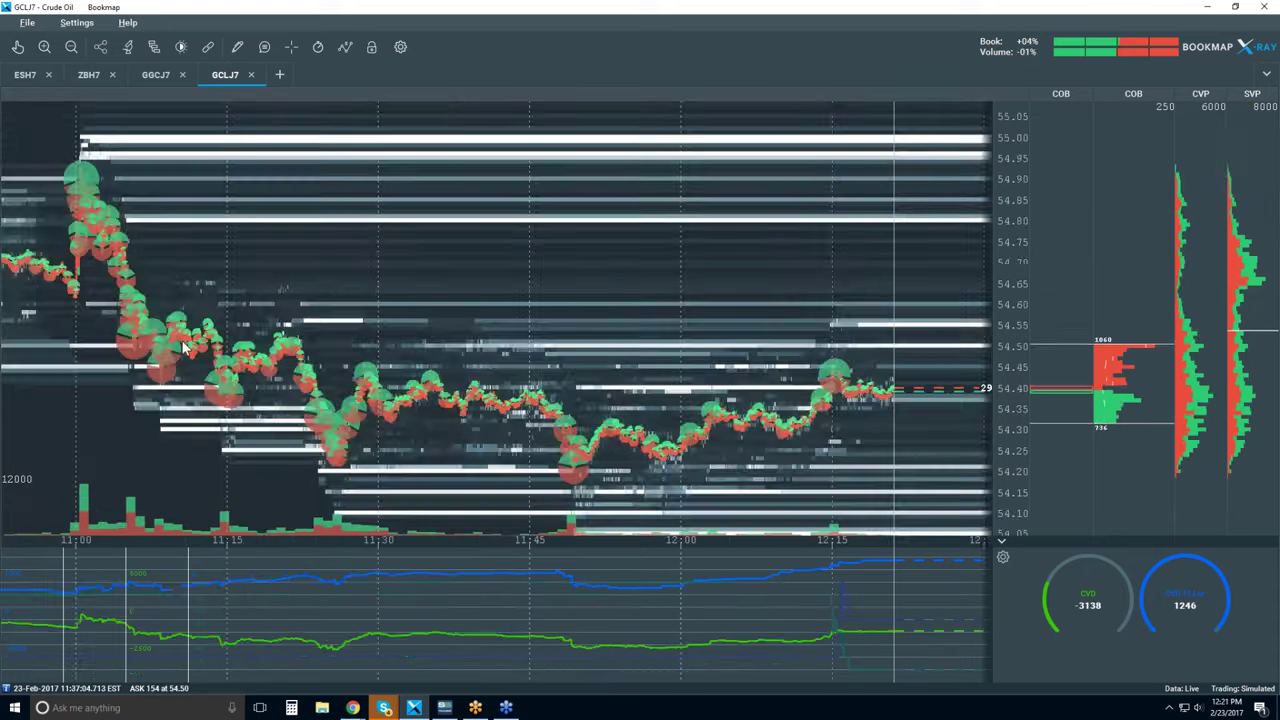
scroll(183, 347, down, 1)
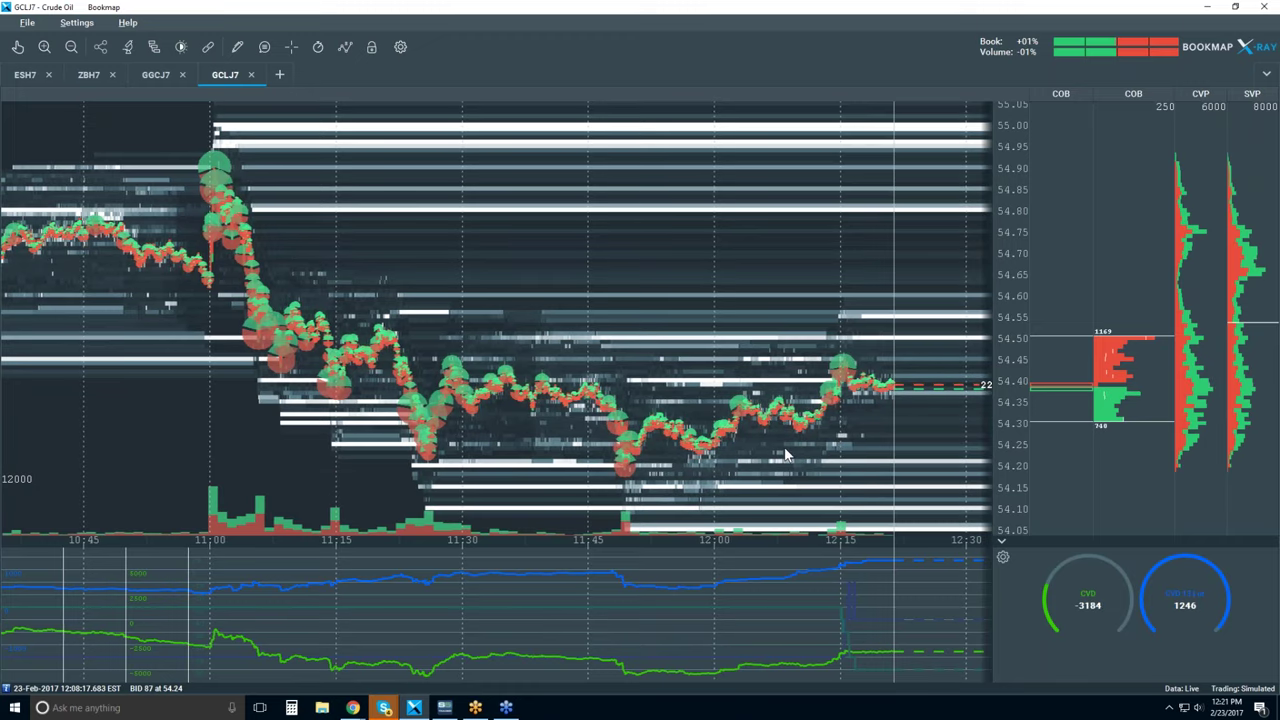
click(237, 48)
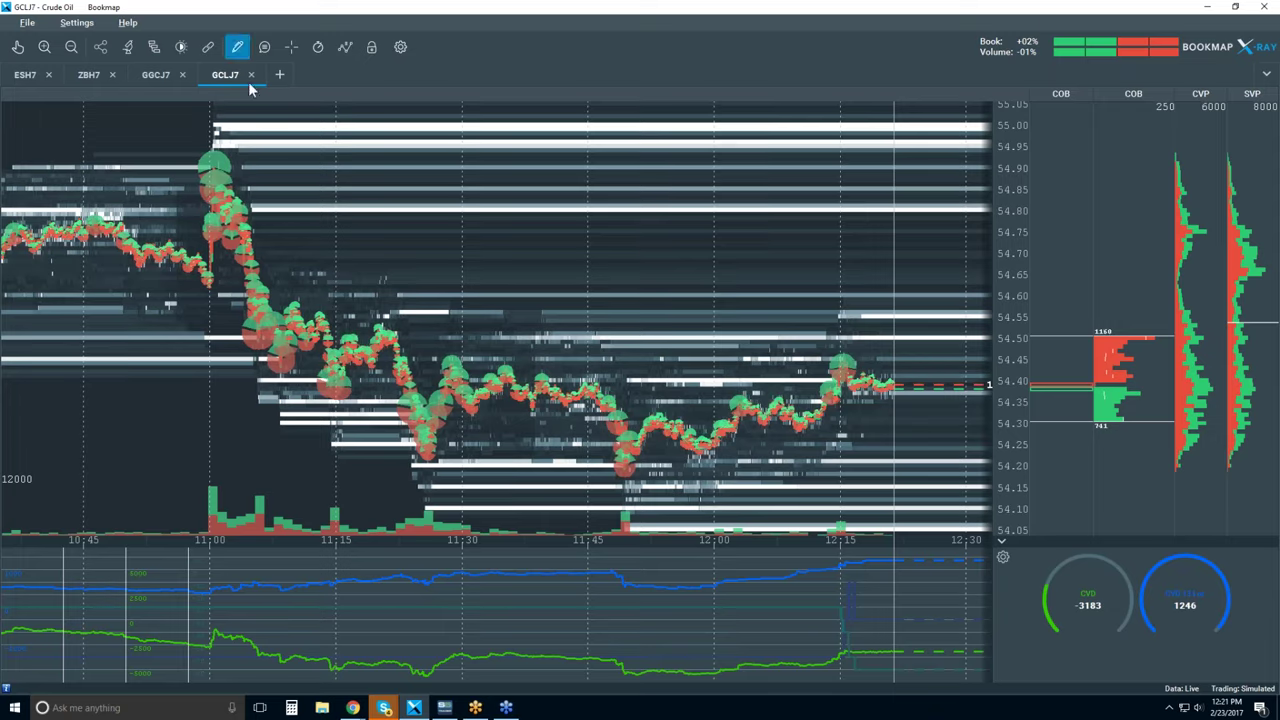
click(268, 151)
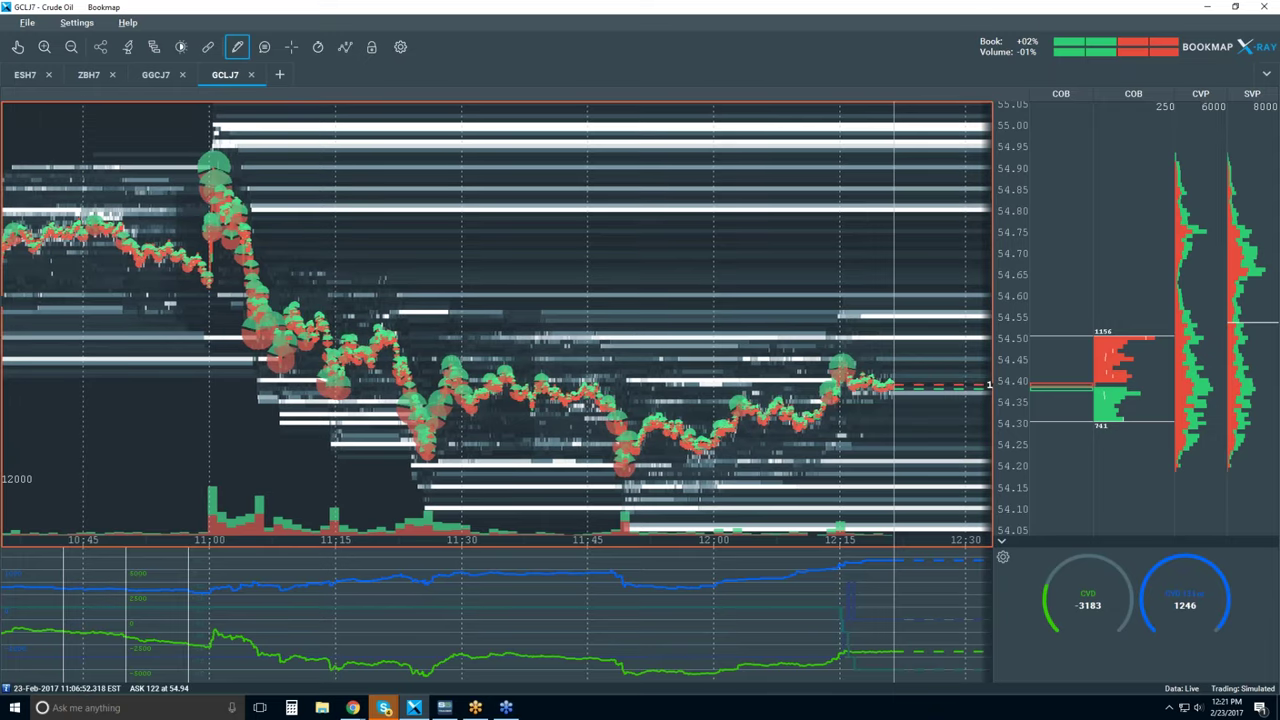
mouse_move(318, 314)
mouse_down()
mouse_move(450, 318)
mouse_move(601, 378)
mouse_move(589, 381)
mouse_up()
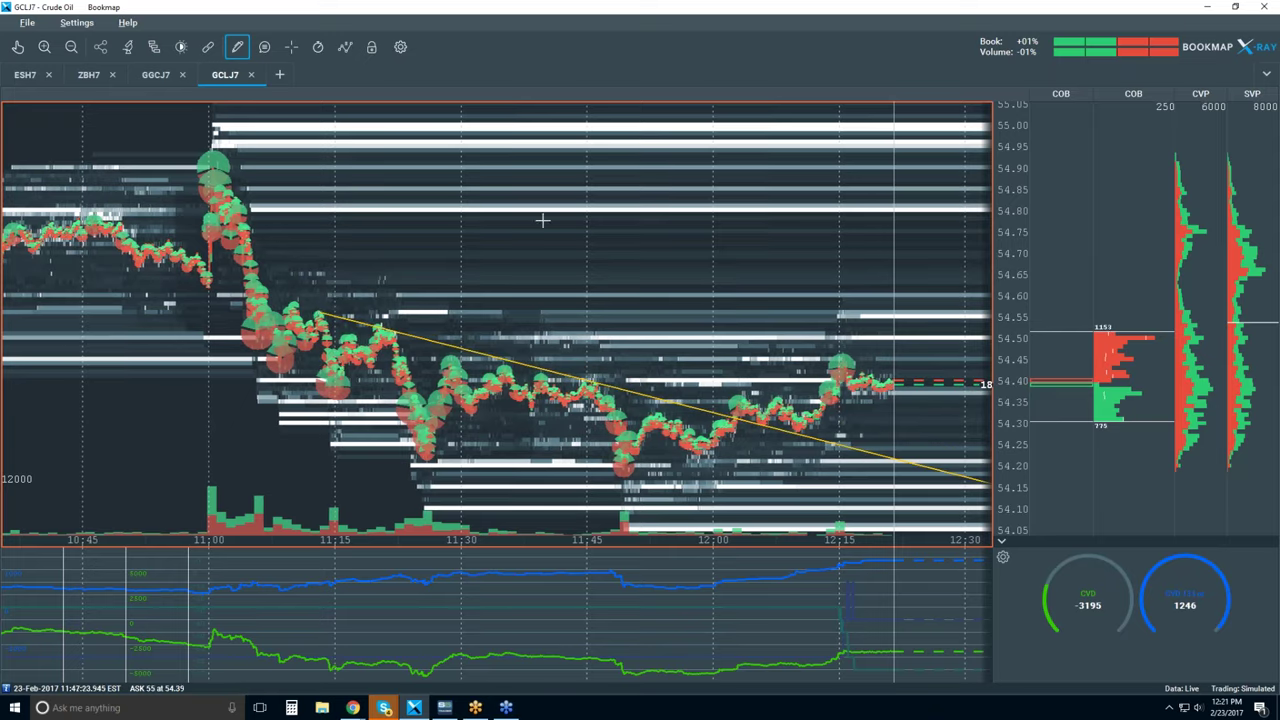
click(237, 47)
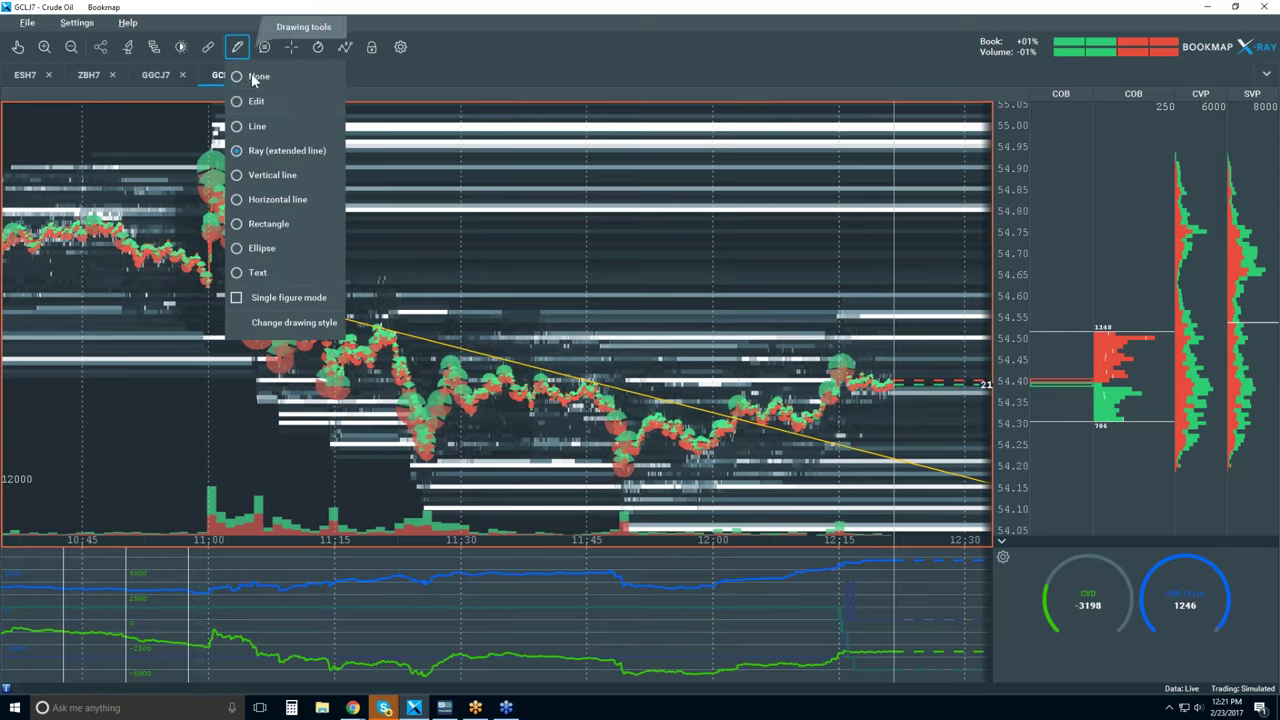
click(240, 77)
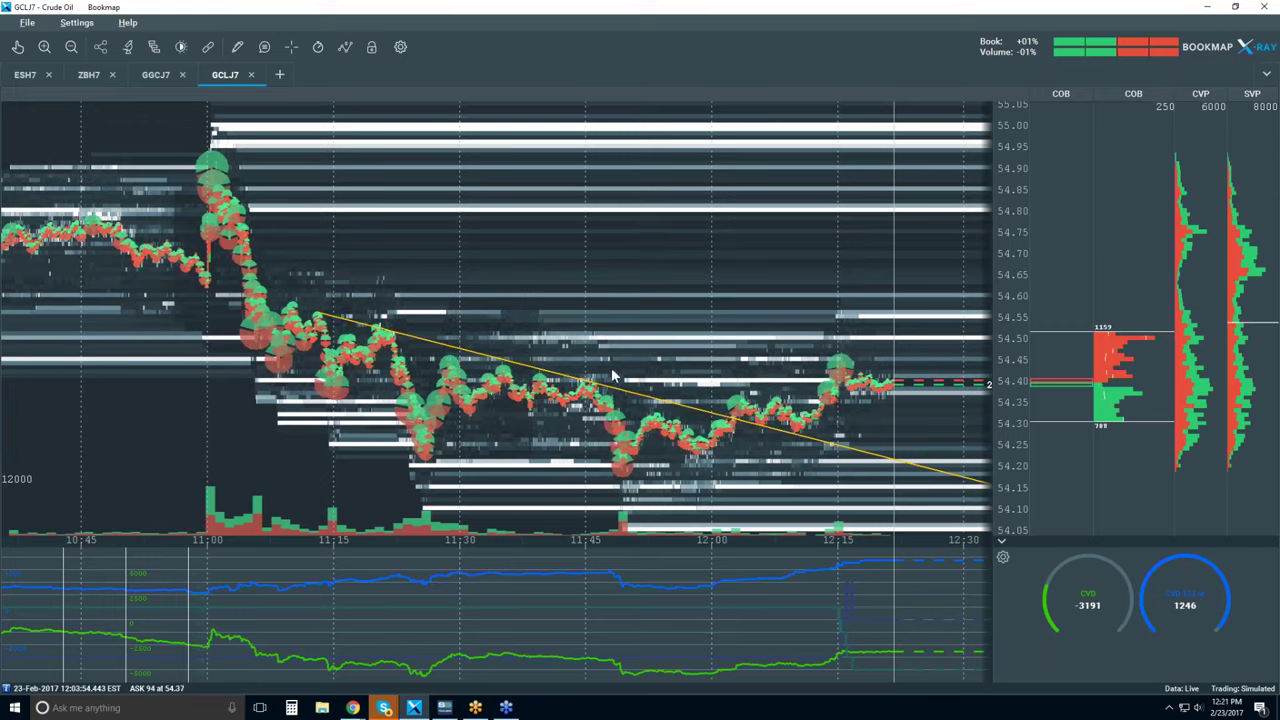
Draw an ascending ray from the 11:49 low near 54.20 through the 11:58 low at about 54.23.
click(239, 48)
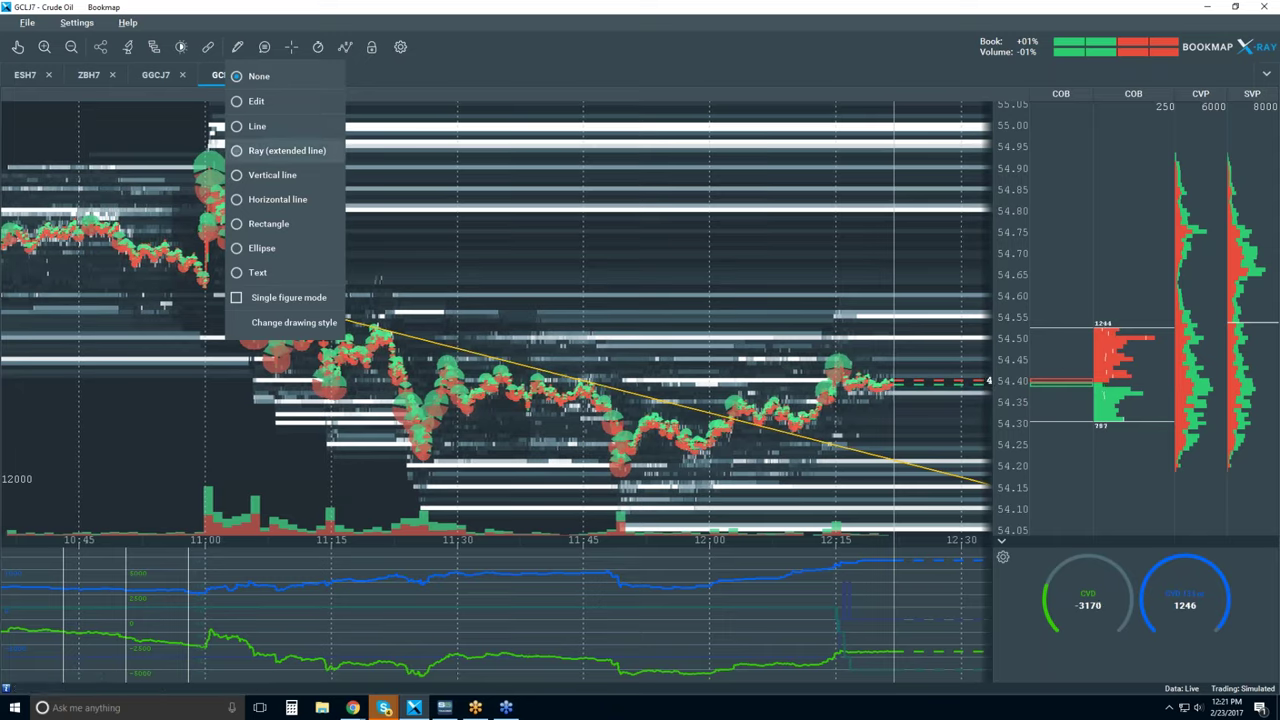
click(256, 151)
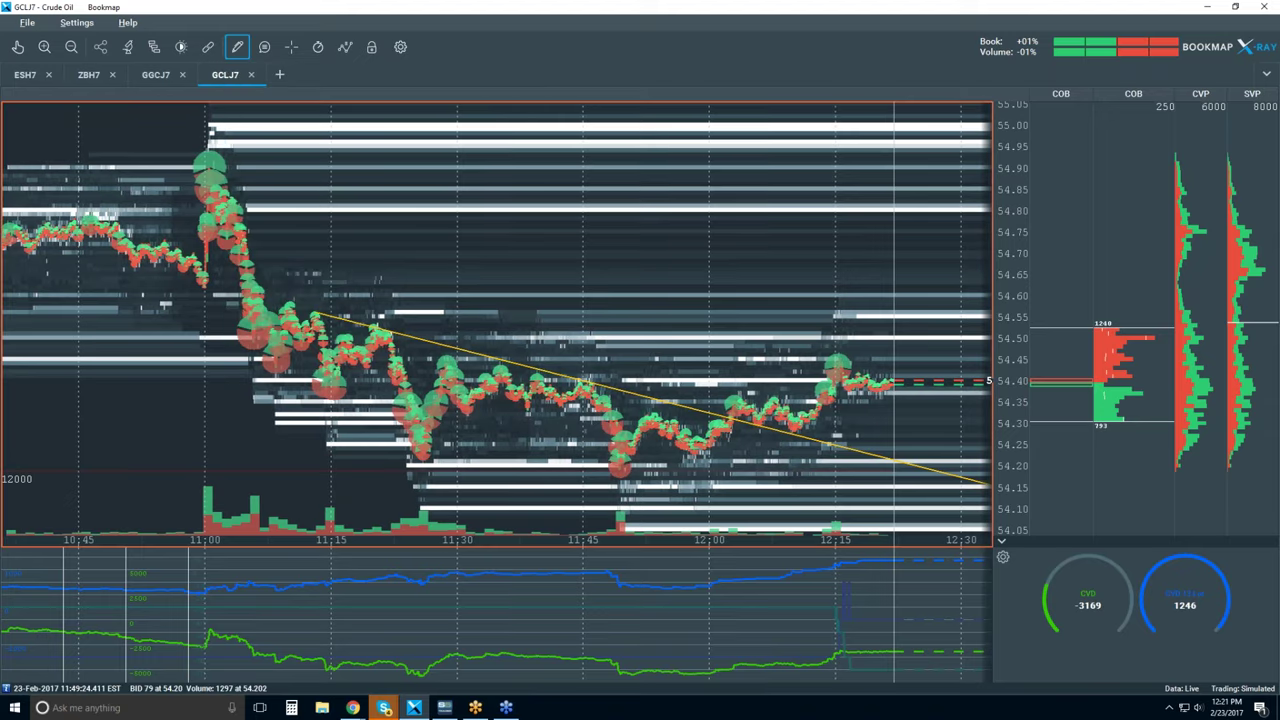
drag(620, 465, 696, 452)
Edit the ascending ray so it starts on the large volume dot at the 11:49 low, realign its second point, and leave drawing mode.
scroll(497, 325, up, 5)
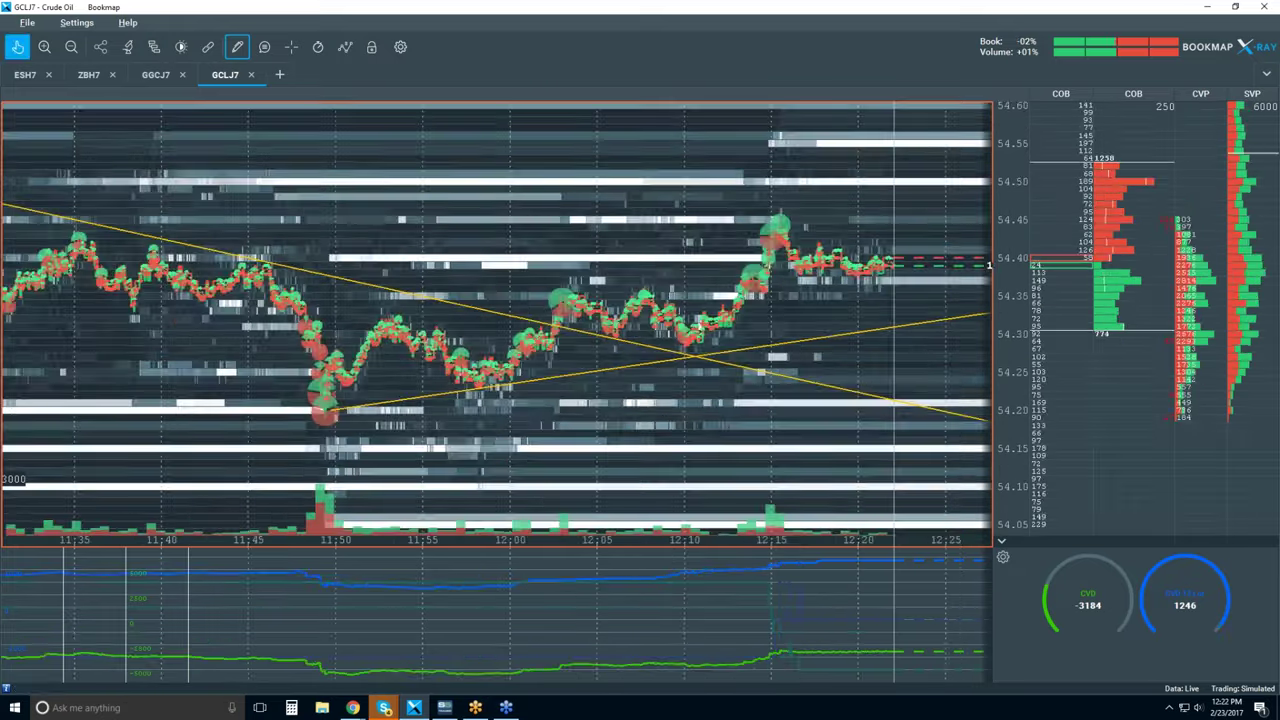
scroll(497, 325, up, 2)
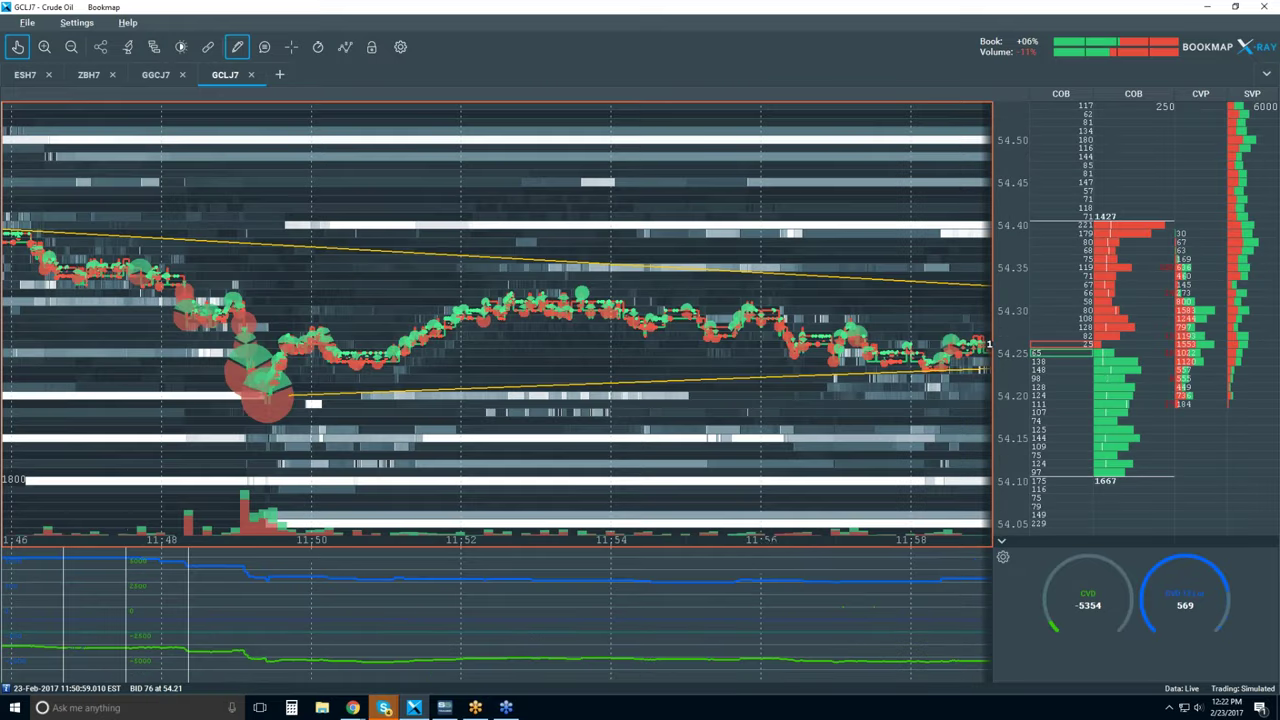
click(237, 47)
click(257, 102)
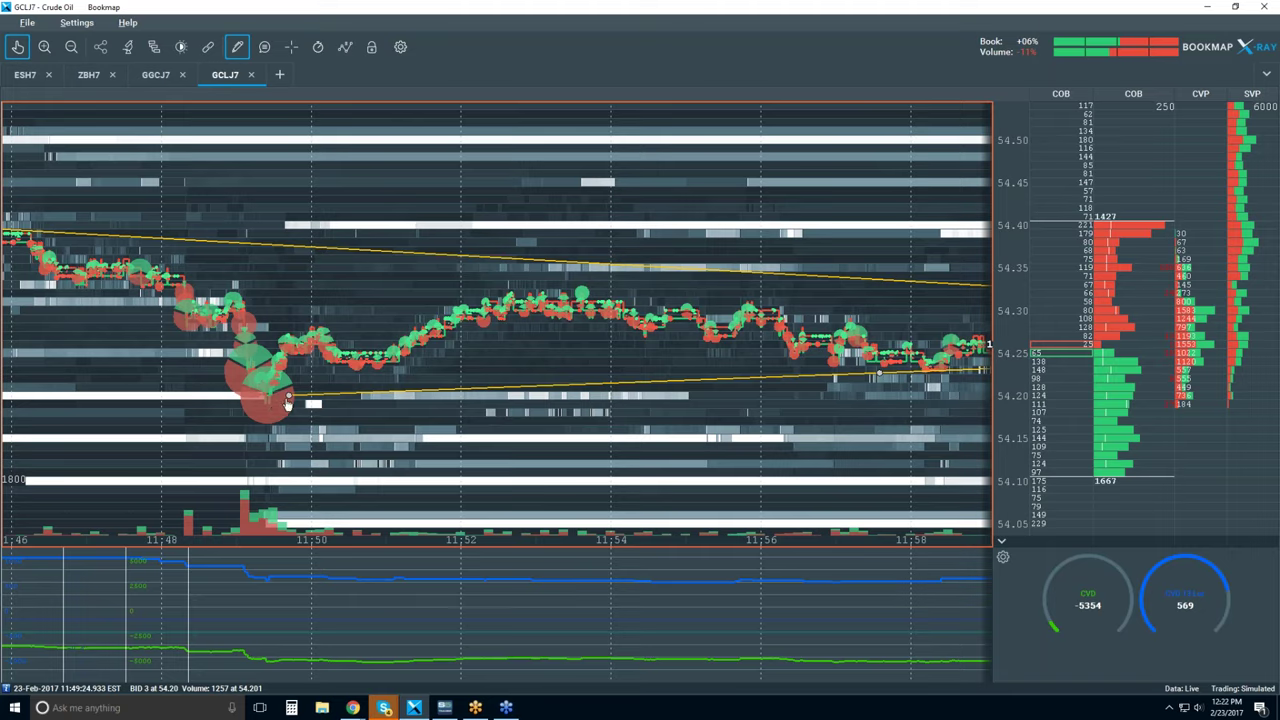
drag(282, 400, 268, 404)
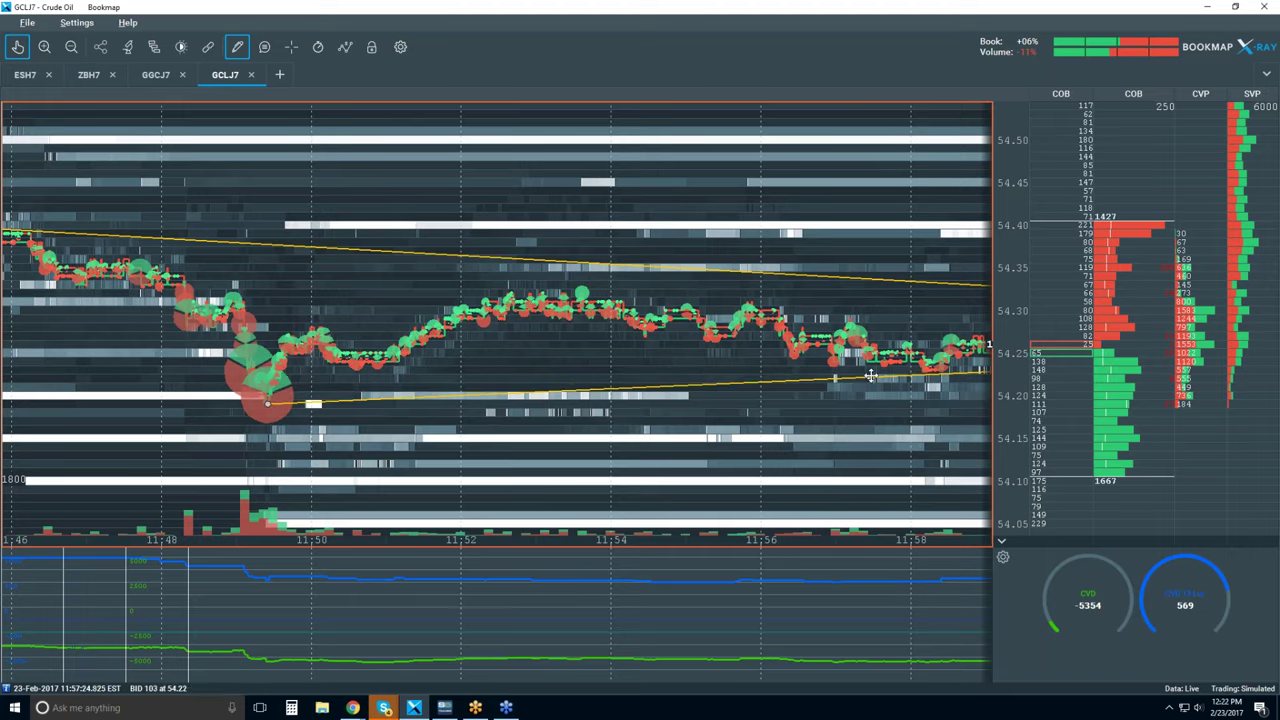
drag(870, 375, 872, 374)
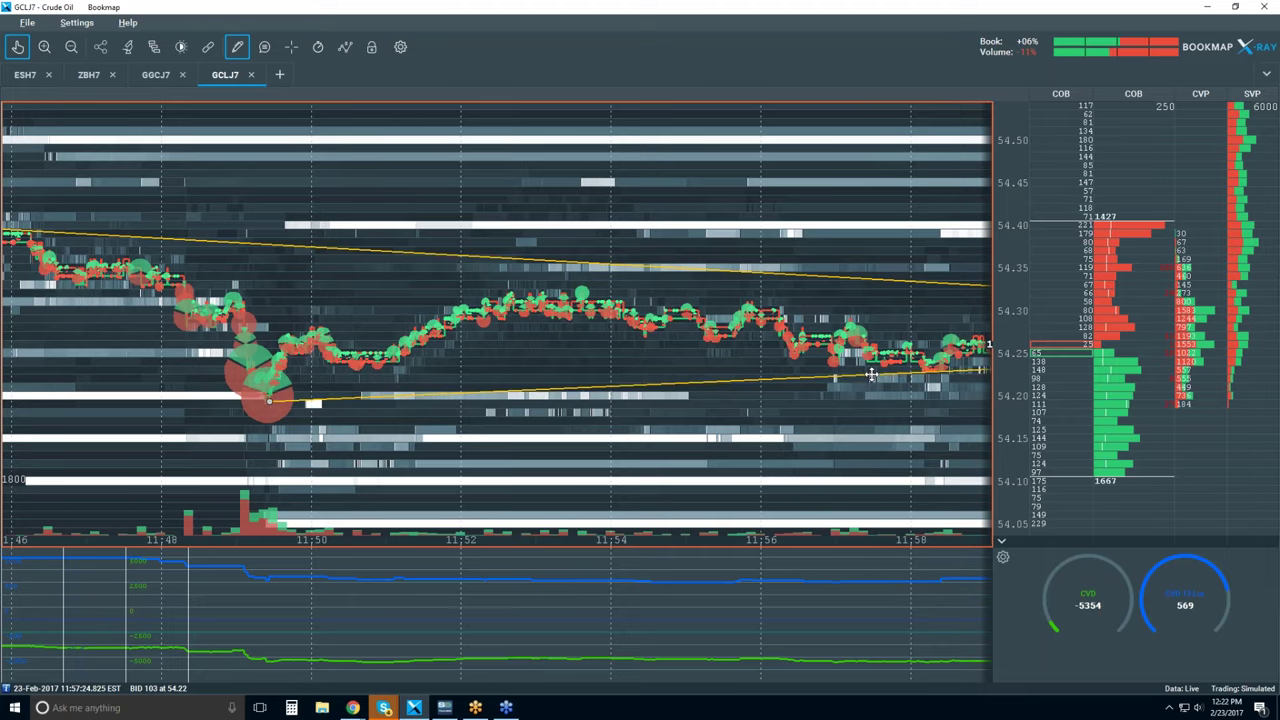
click(237, 47)
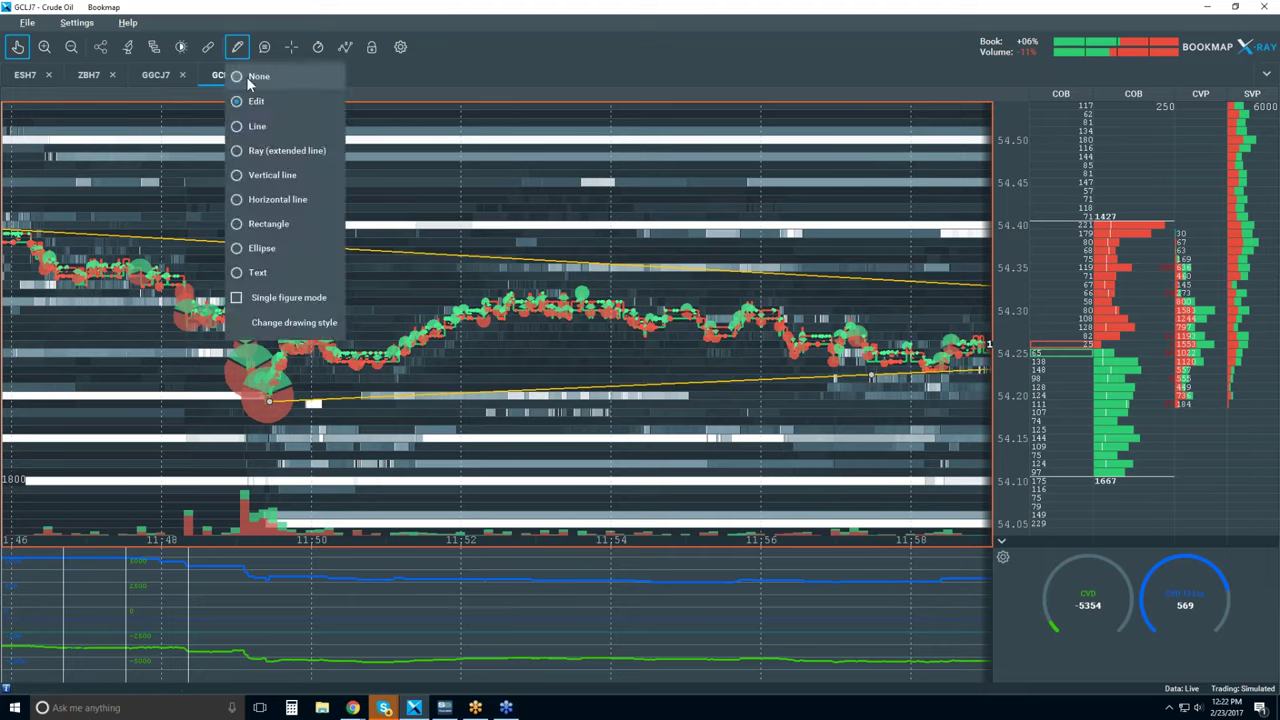
click(246, 76)
Examine both rays against the GCLJ7 price history back to 10:30.
scroll(734, 194, down, 2)
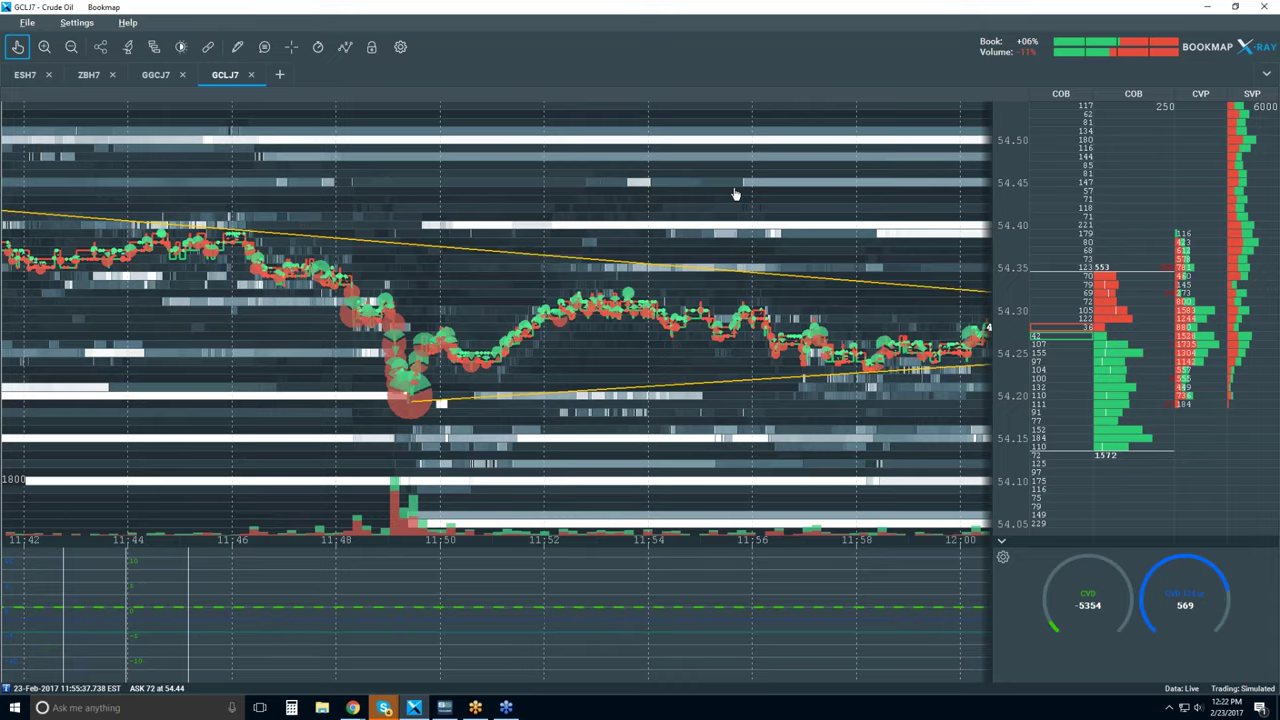
scroll(735, 194, down, 3)
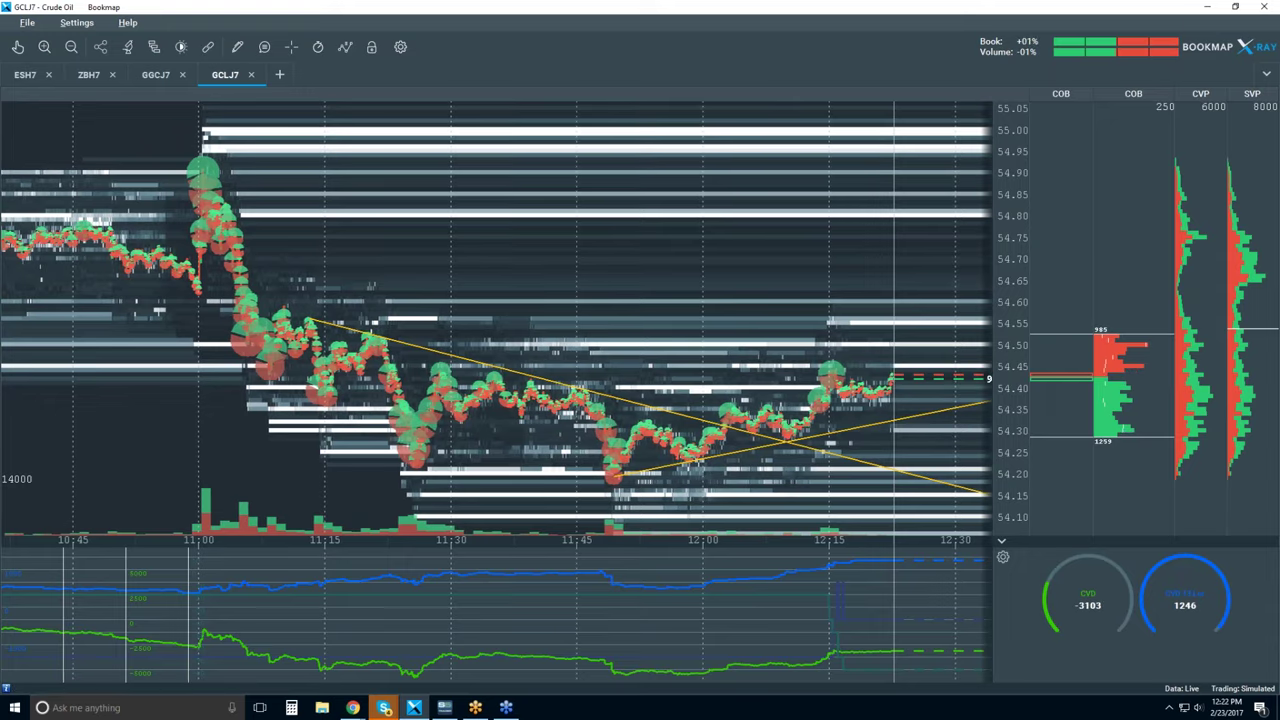
scroll(886, 272, up, 3)
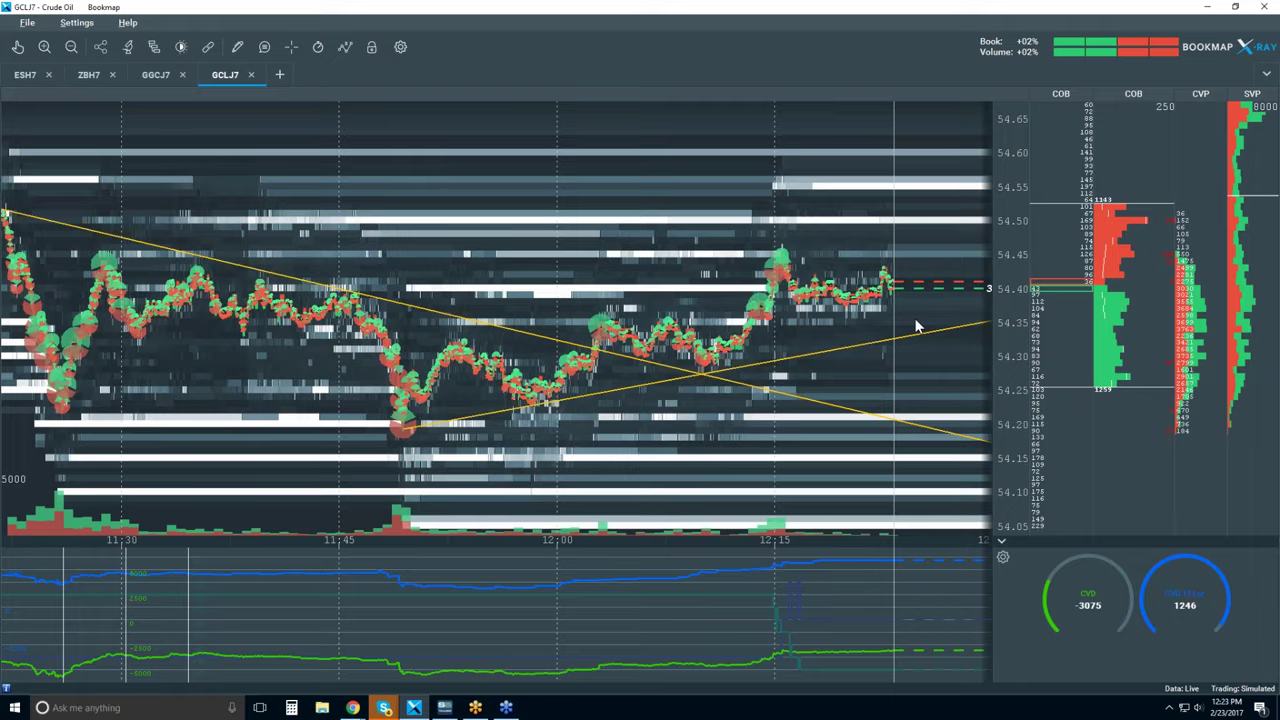
scroll(787, 218, down, 2)
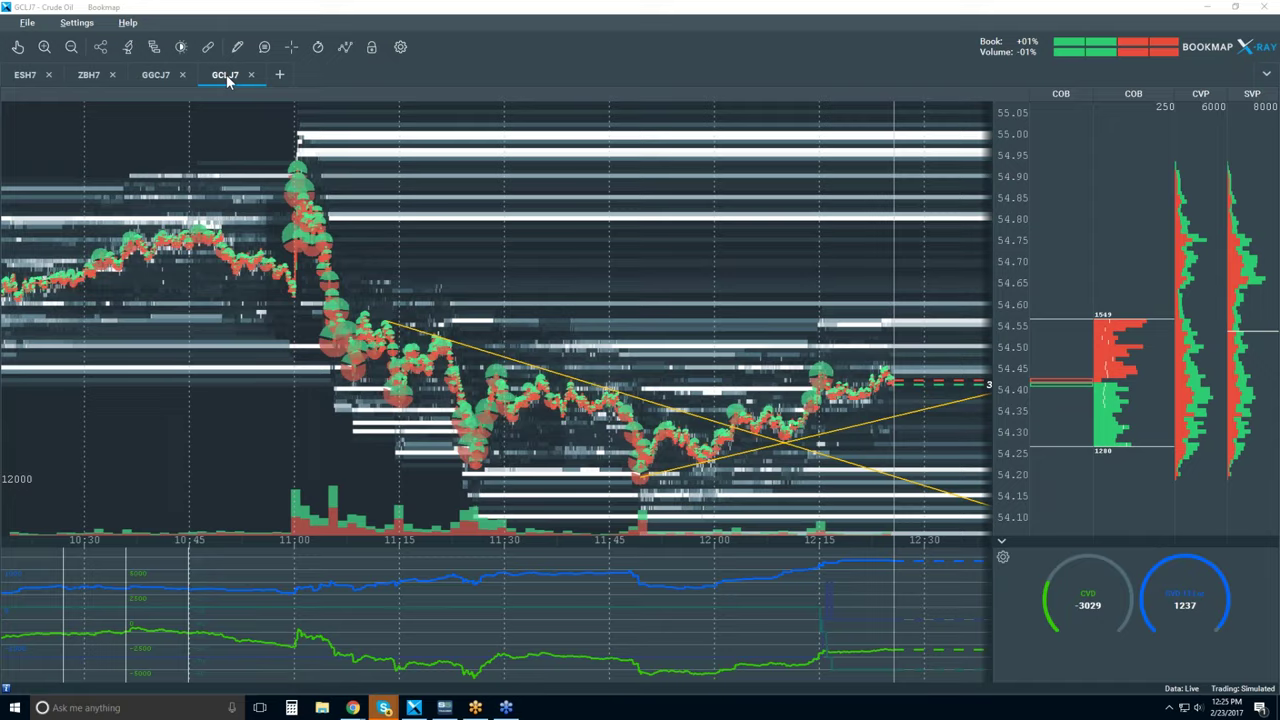
Restore the main window down, detach the GGCJ7 chart into its own window over the 30-minute chart, and enlarge its heatmap and window.
double_click(283, 13)
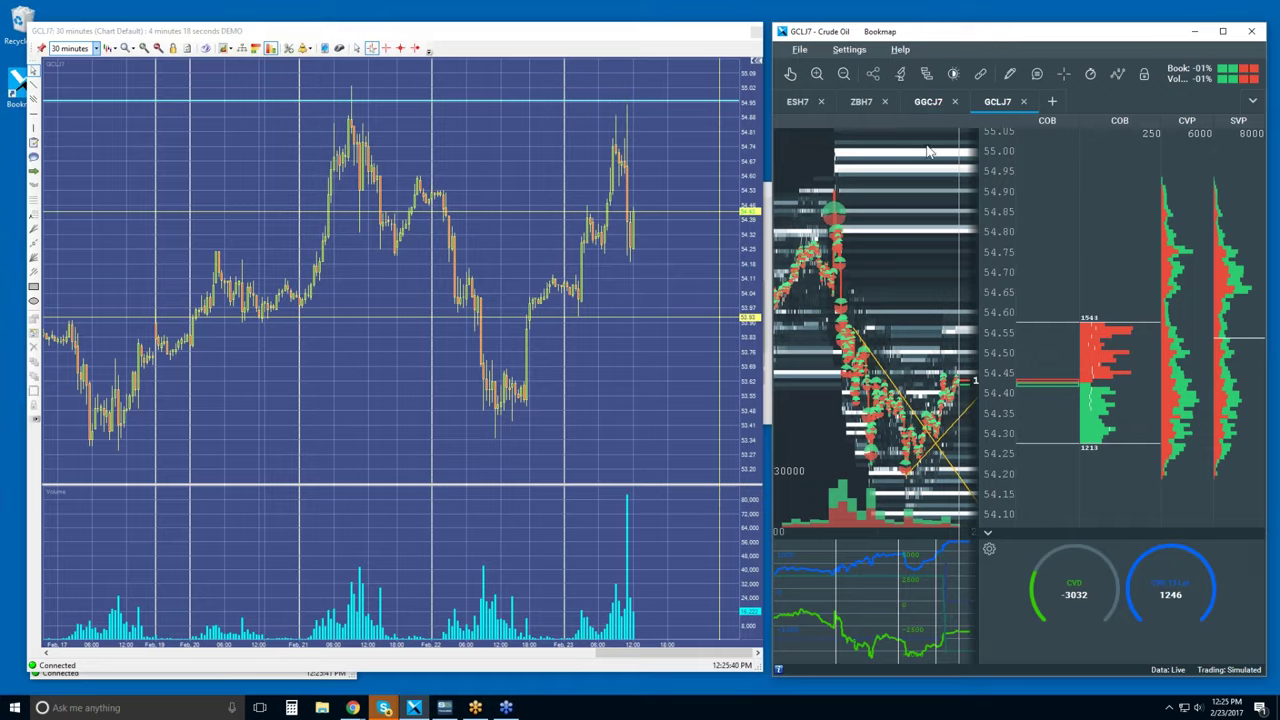
click(928, 101)
drag(928, 101, 917, 177)
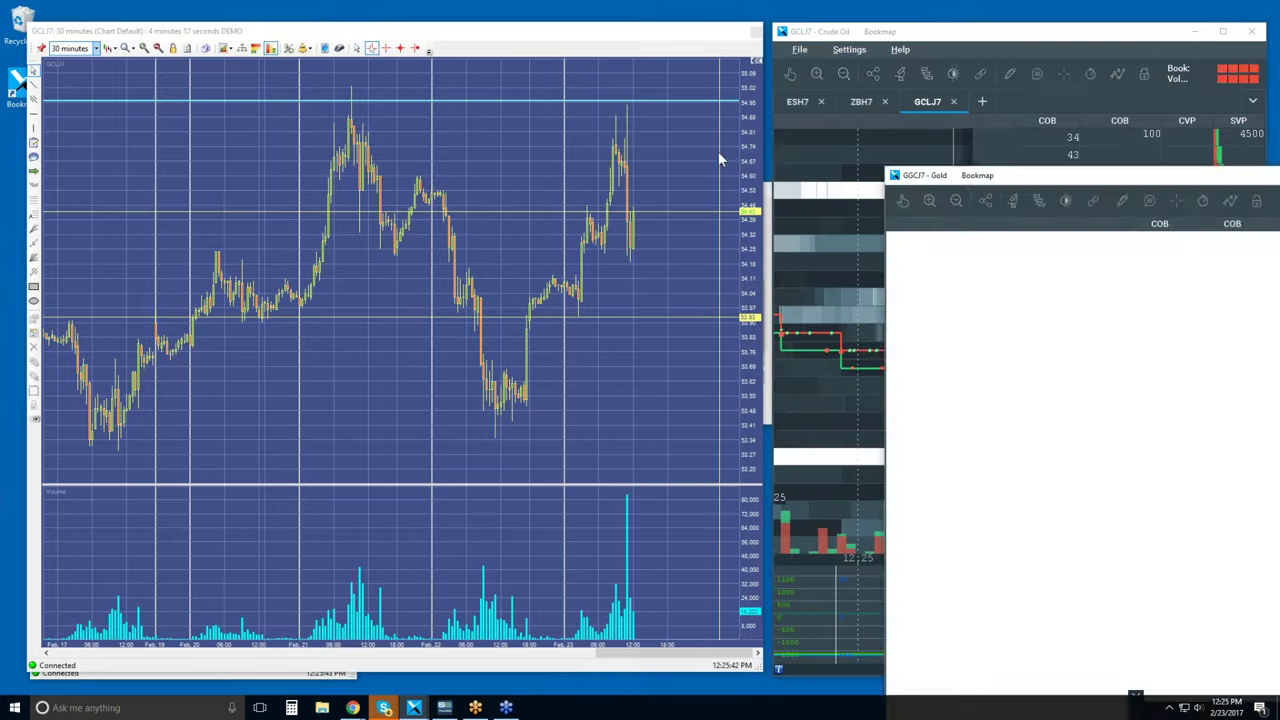
drag(1013, 180, 171, 36)
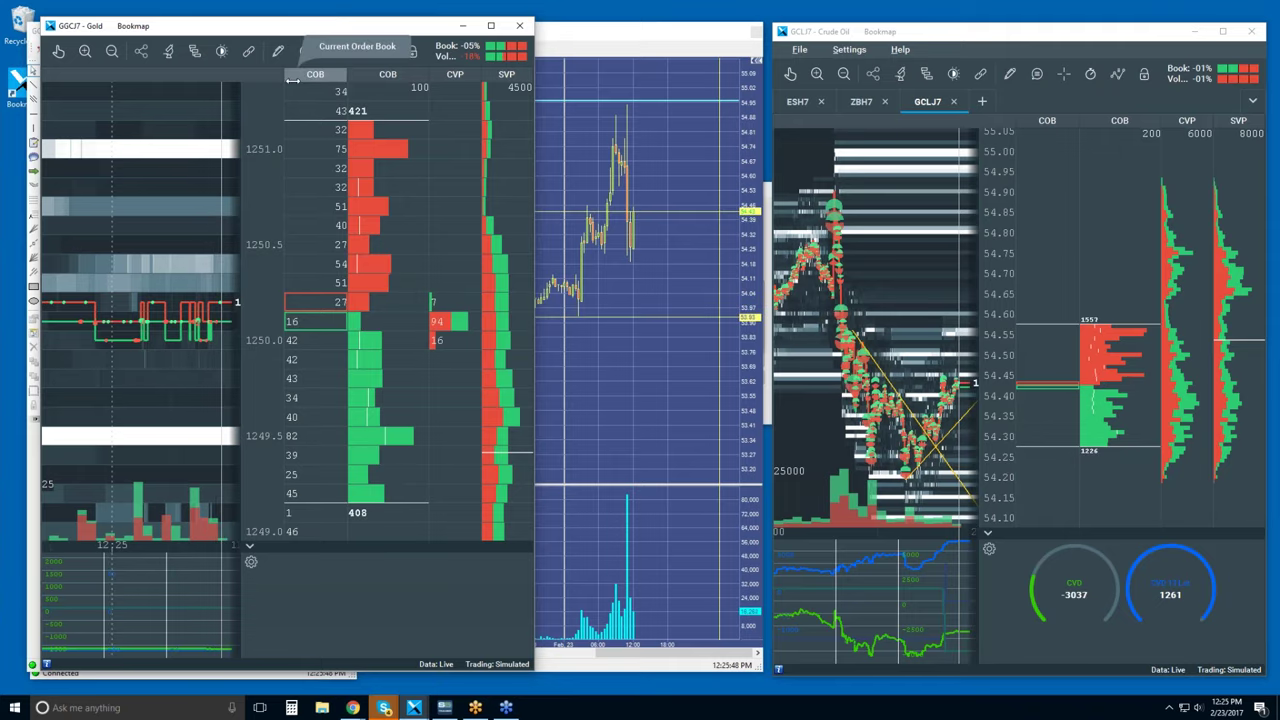
drag(291, 82, 387, 82)
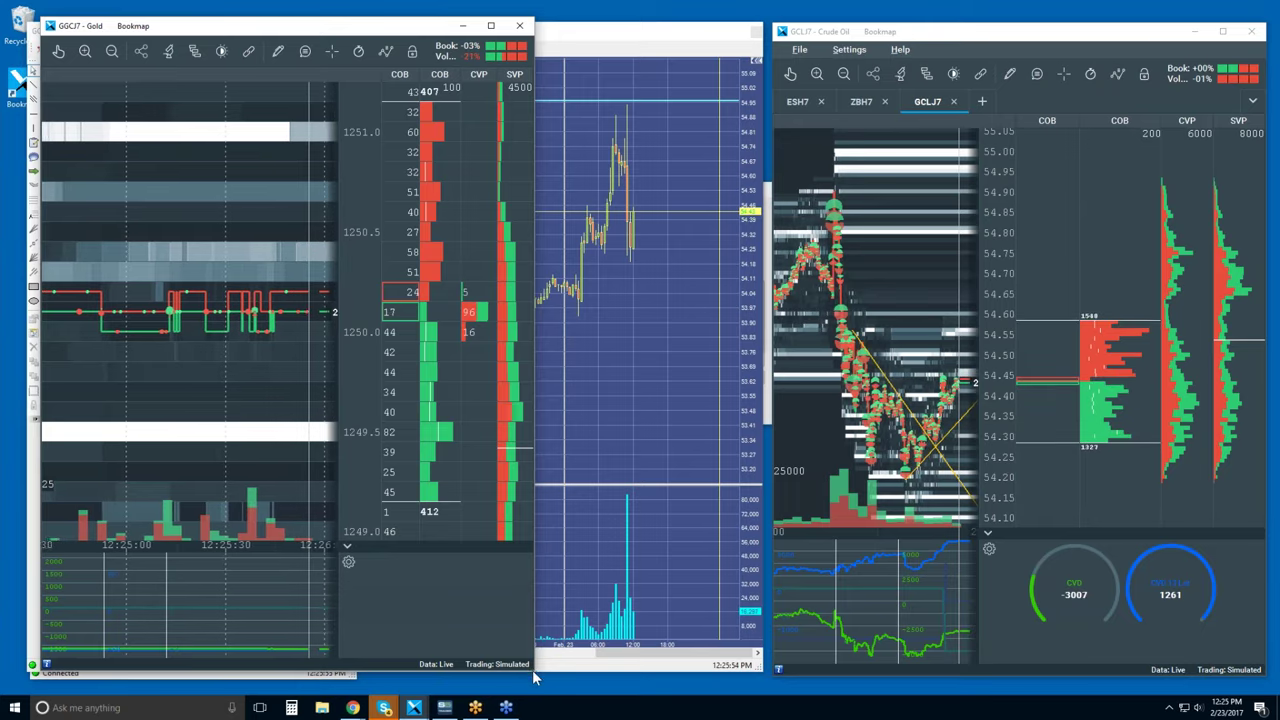
drag(533, 675, 727, 687)
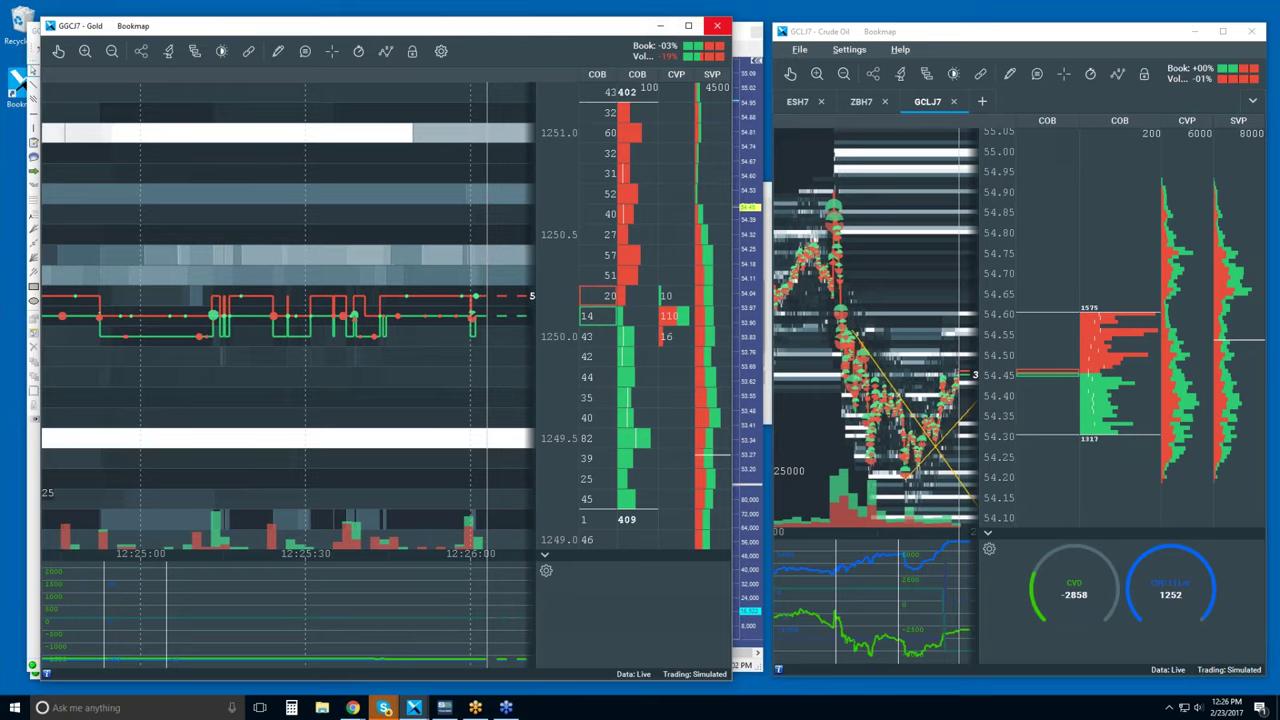
Dock the GGCJ7 chart back by closing its separate window, and maximize the main window.
click(717, 25)
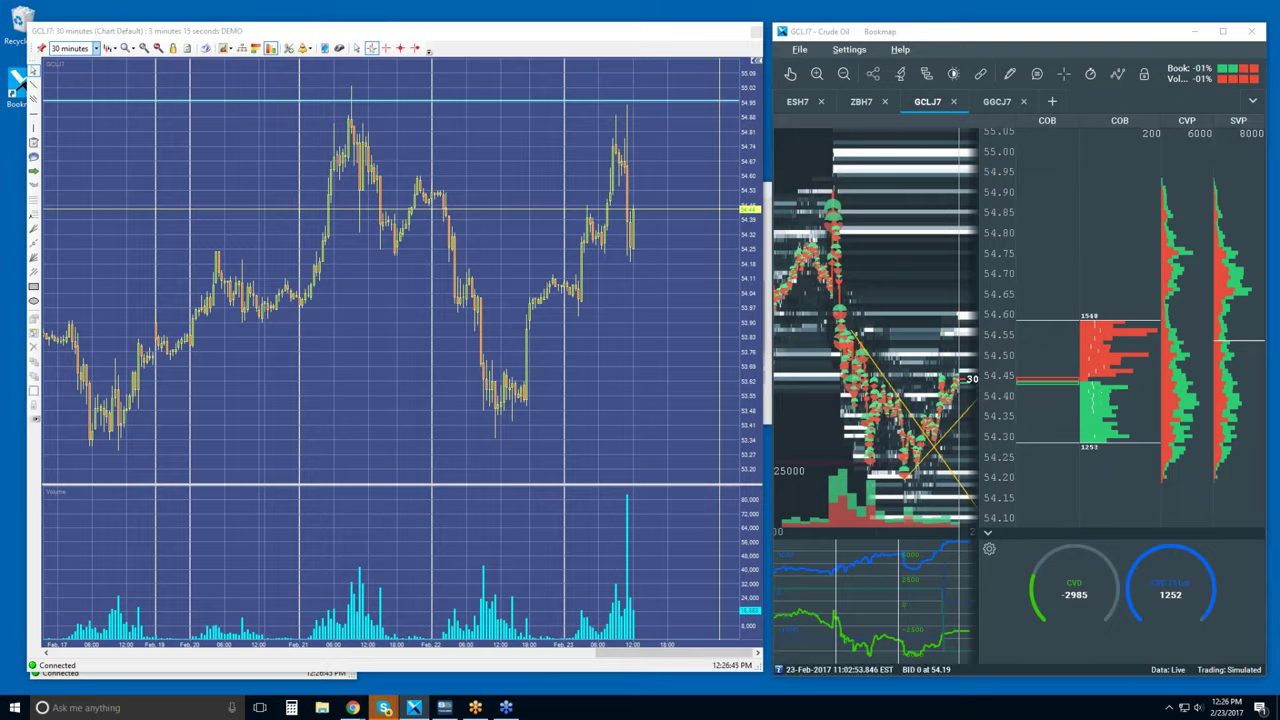
click(925, 40)
double_click(925, 40)
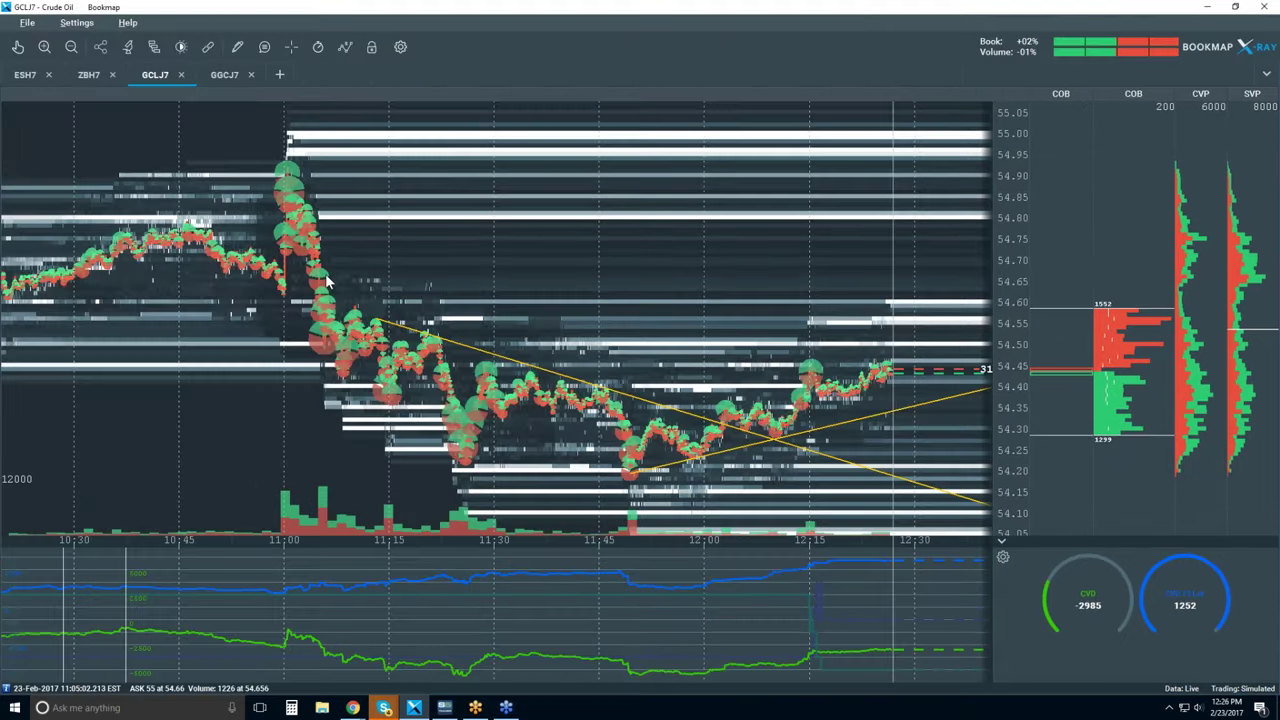
Review the available help options, including Bookmap Resources, User Guide and Update, without opening any.
scroll(340, 255, down, 1)
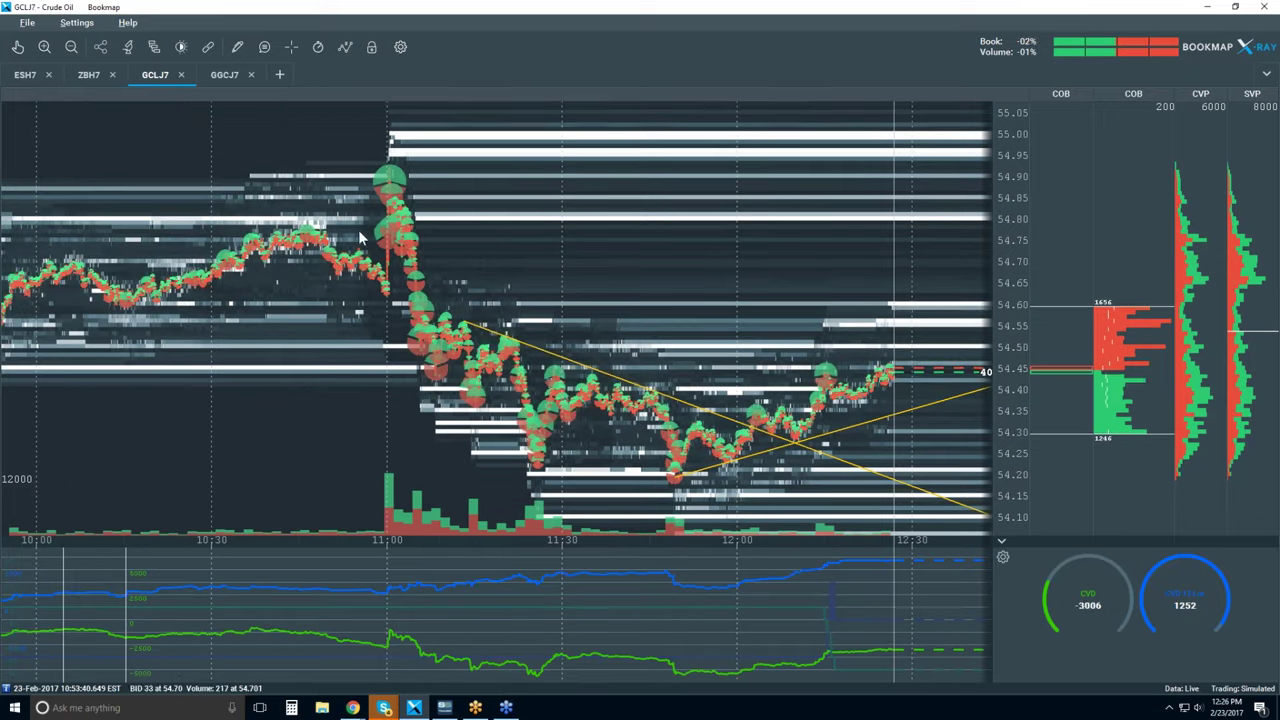
click(180, 46)
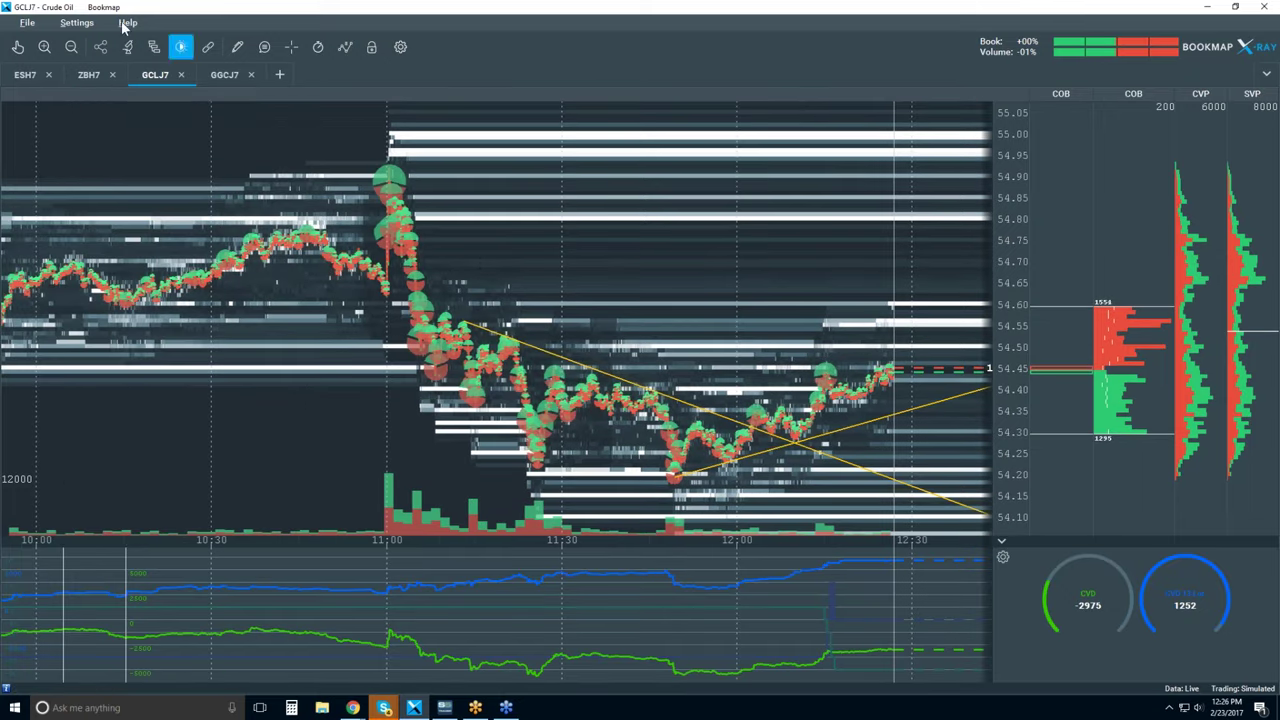
click(127, 23)
mouse_move(158, 120)
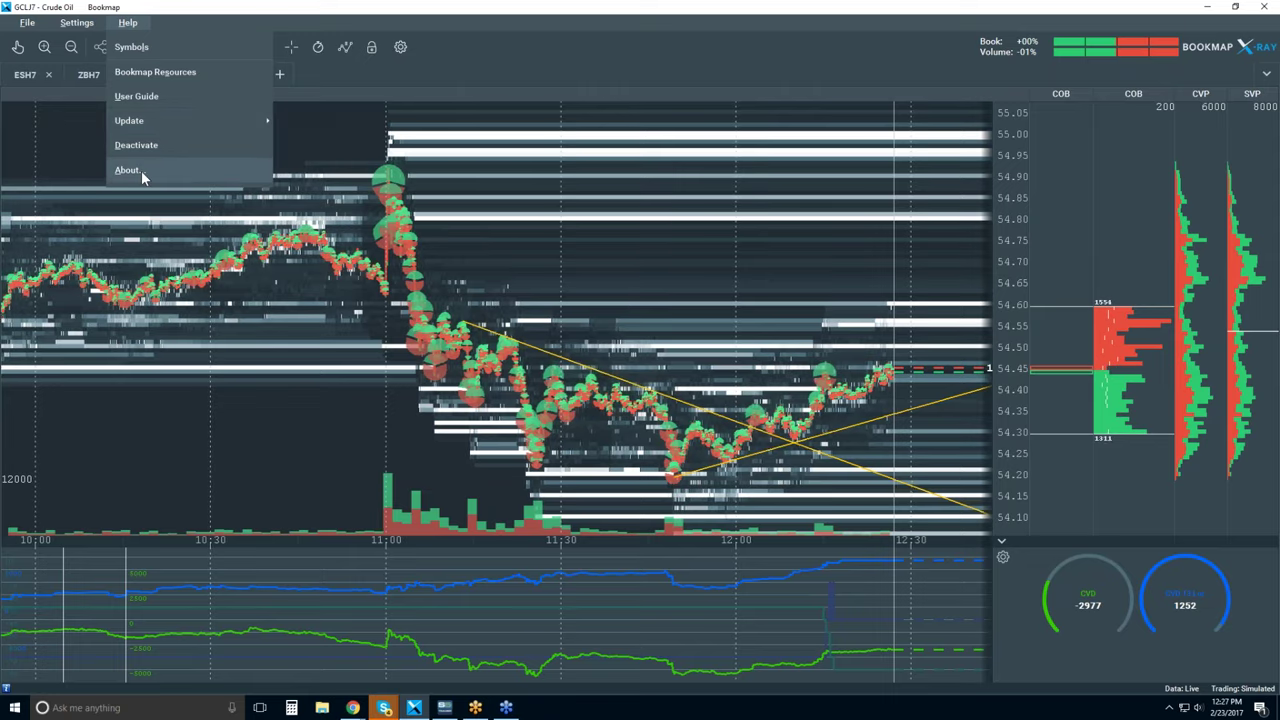
click(210, 12)
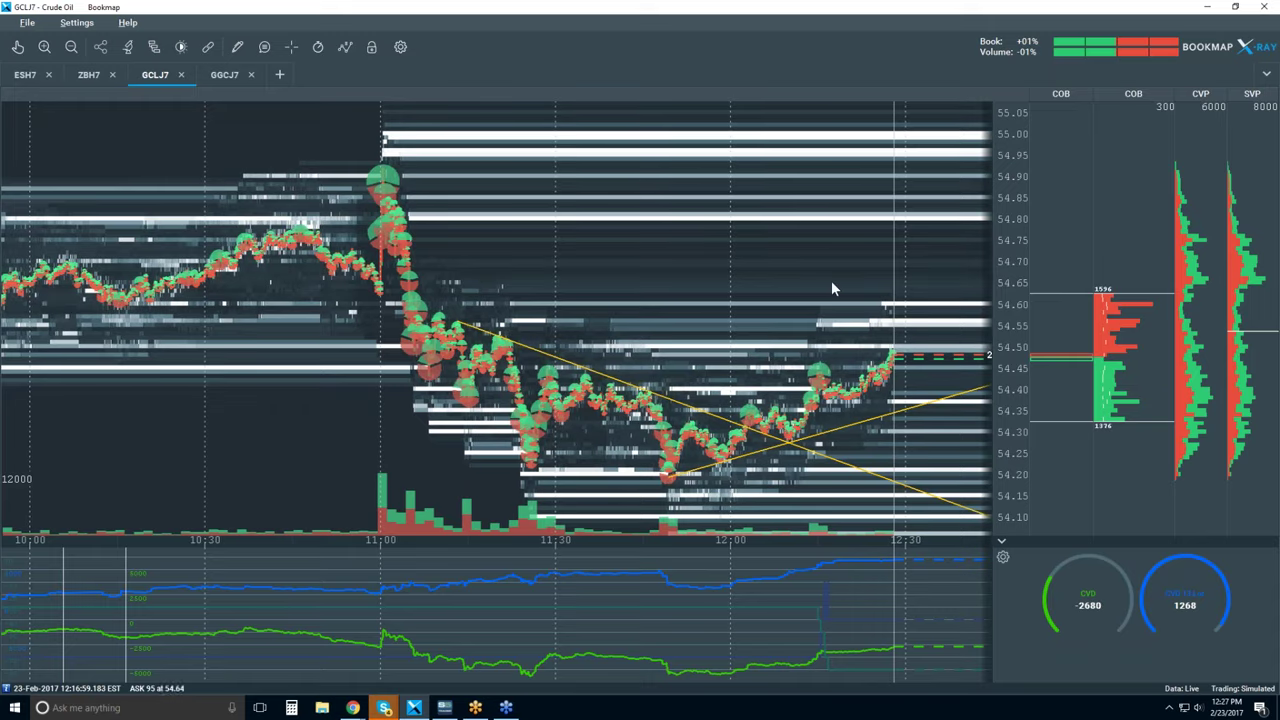
Examine the GCLJ7 price action from 11:55 to 12:28 relative to the two rays and the surrounding liquidity levels.
scroll(831, 280, up, 5)
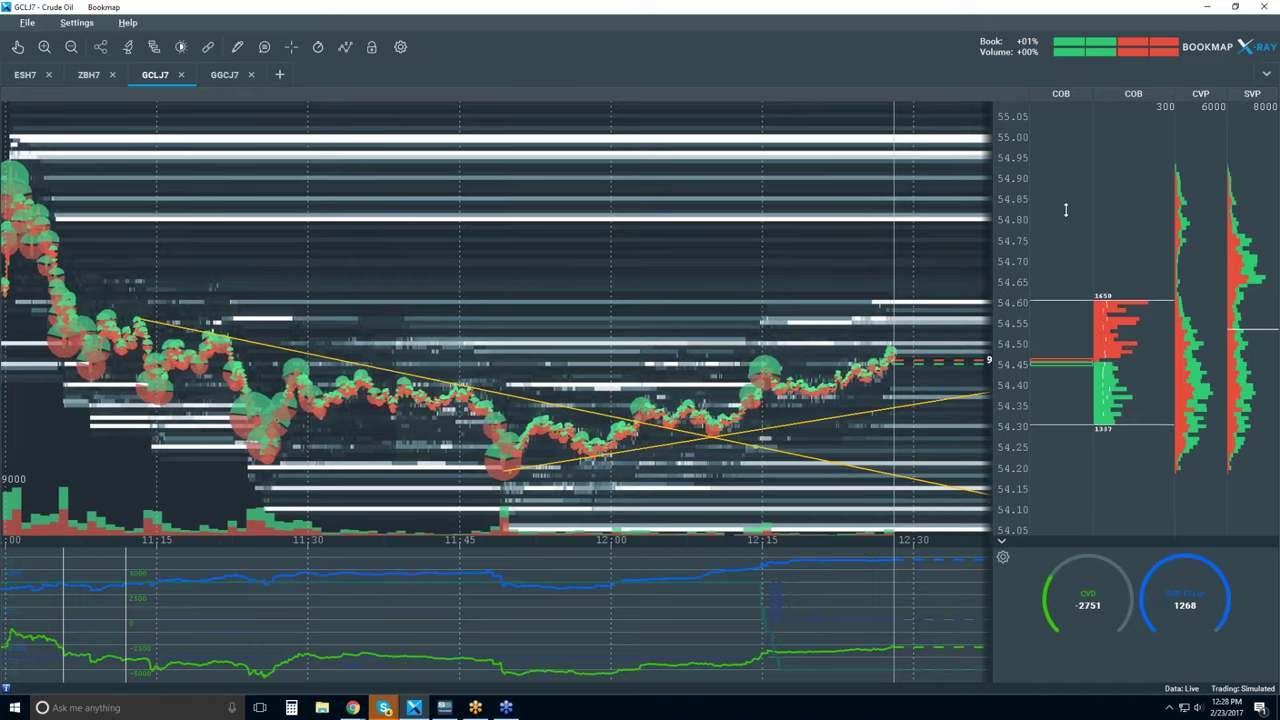
scroll(783, 288, up, 3)
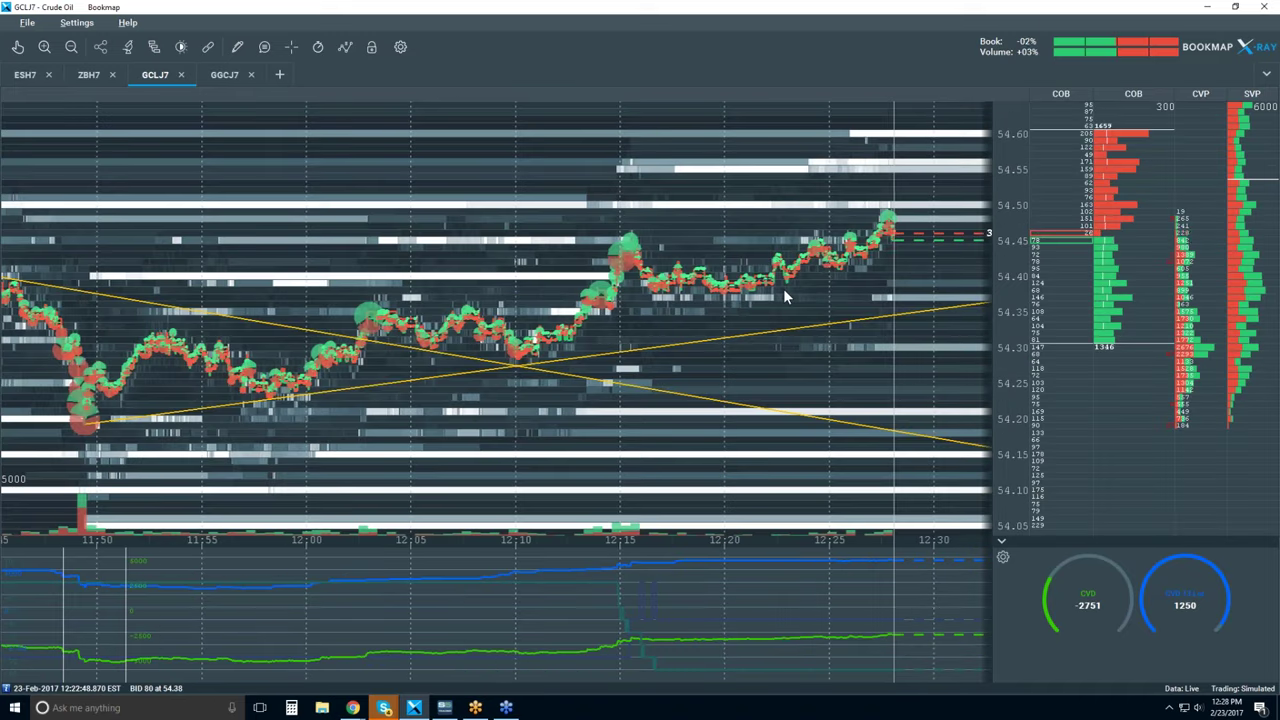
scroll(783, 288, down, 2)
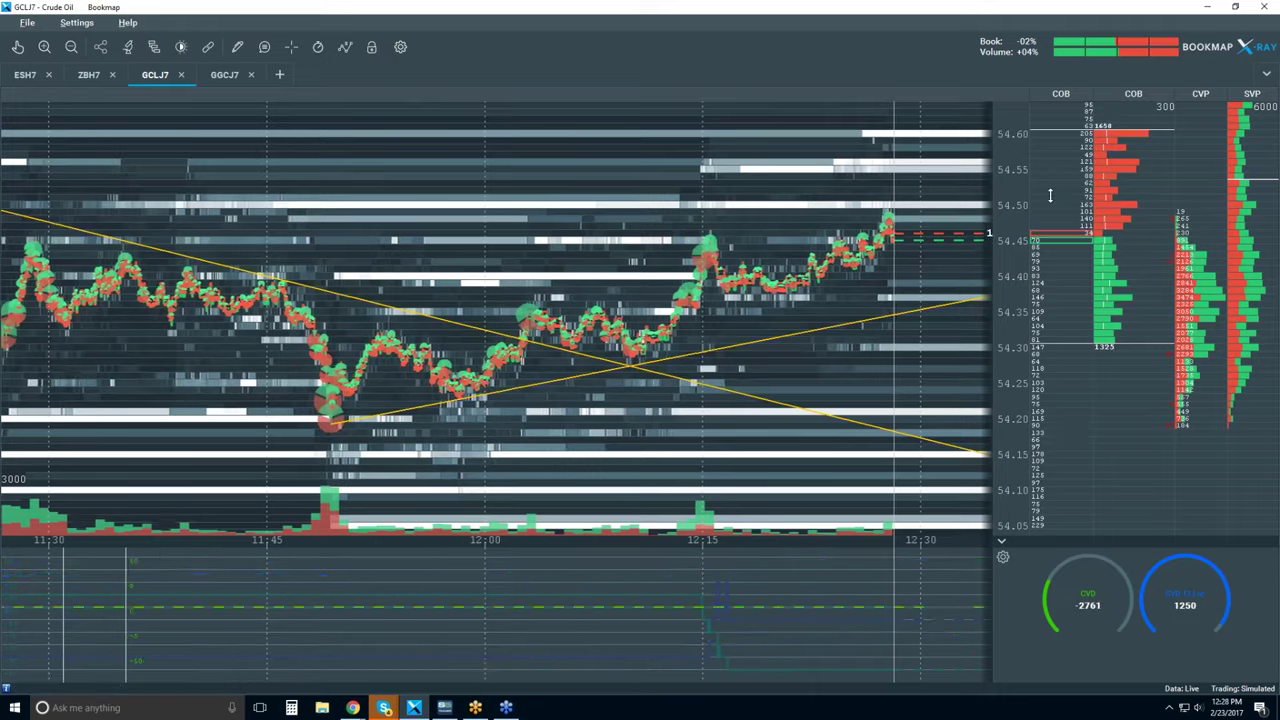
scroll(497, 320, up, 4)
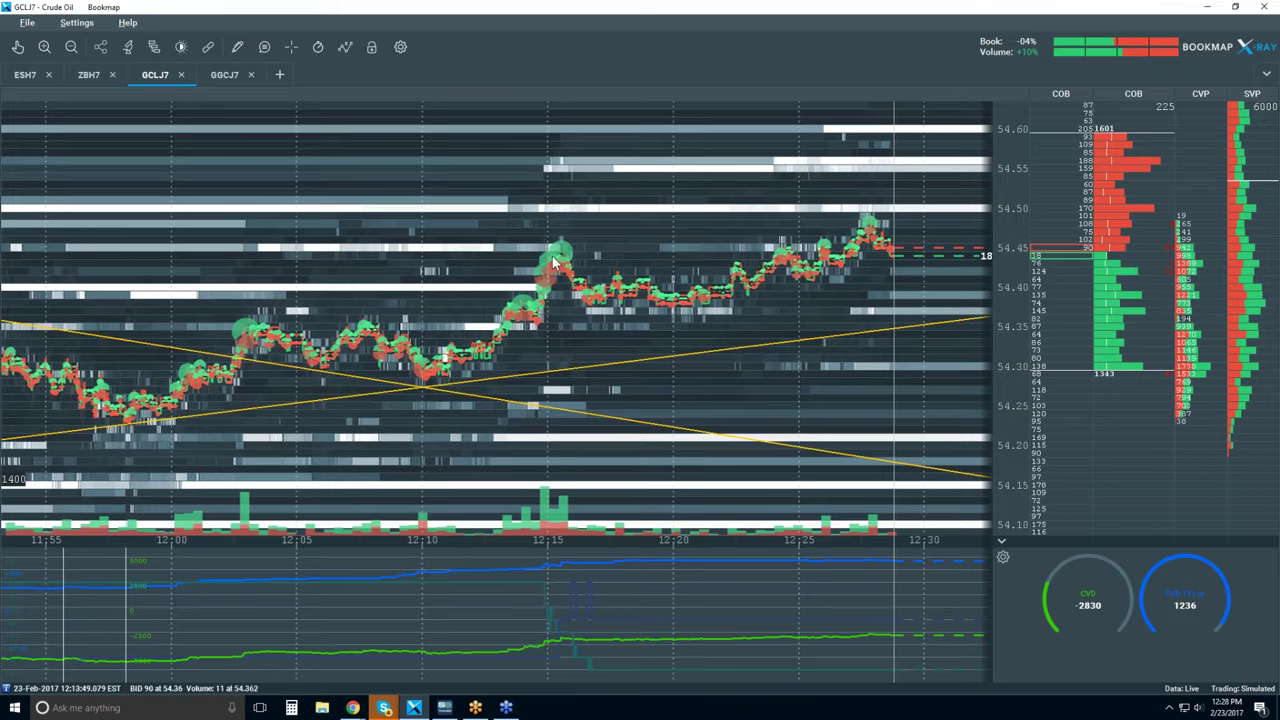
Change the chart-range accumulated volume profile (CVP) column of the GCLJ7 chart to Trades Counter.
scroll(625, 268, up, 3)
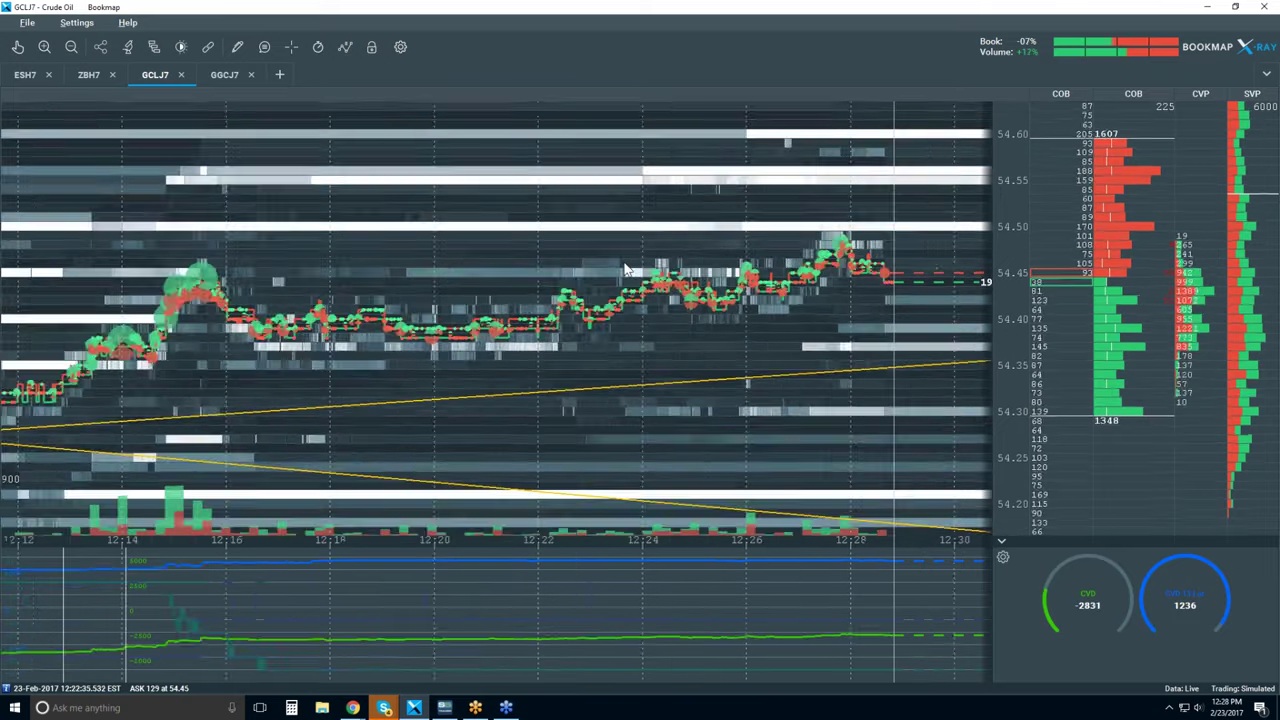
scroll(625, 268, up, 2)
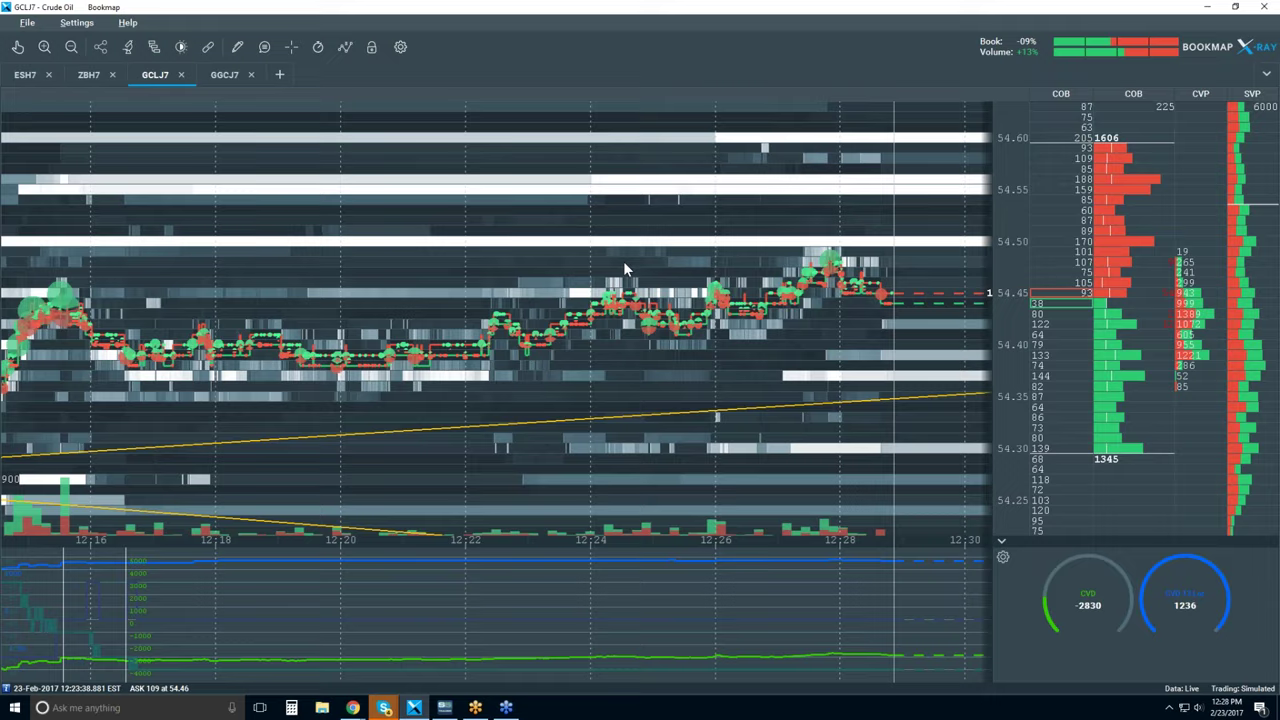
scroll(623, 268, down, 2)
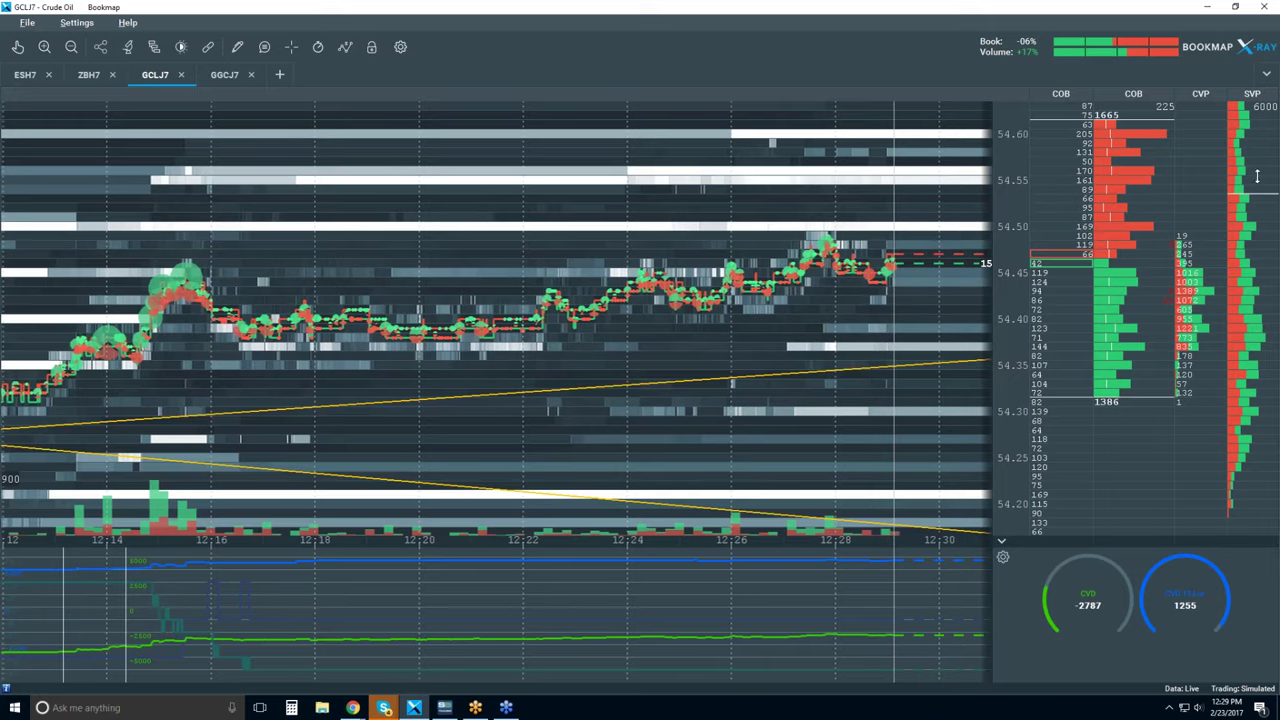
right_click(1200, 212)
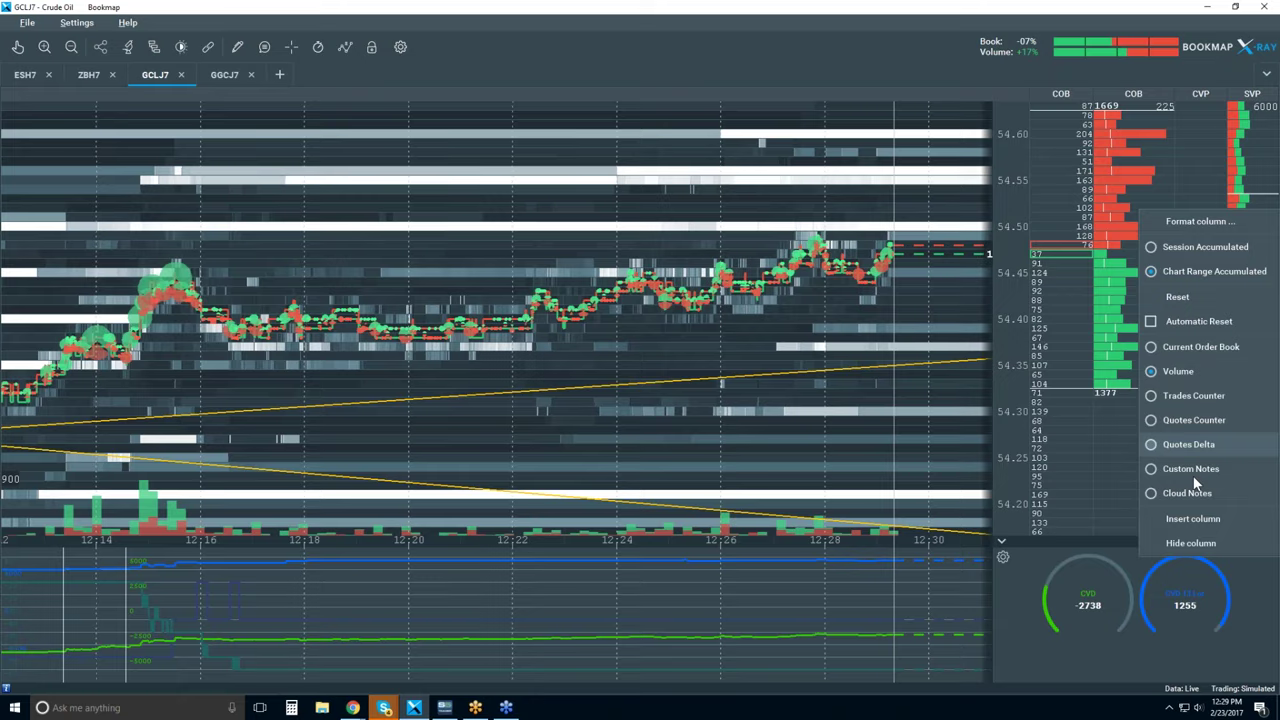
click(1192, 397)
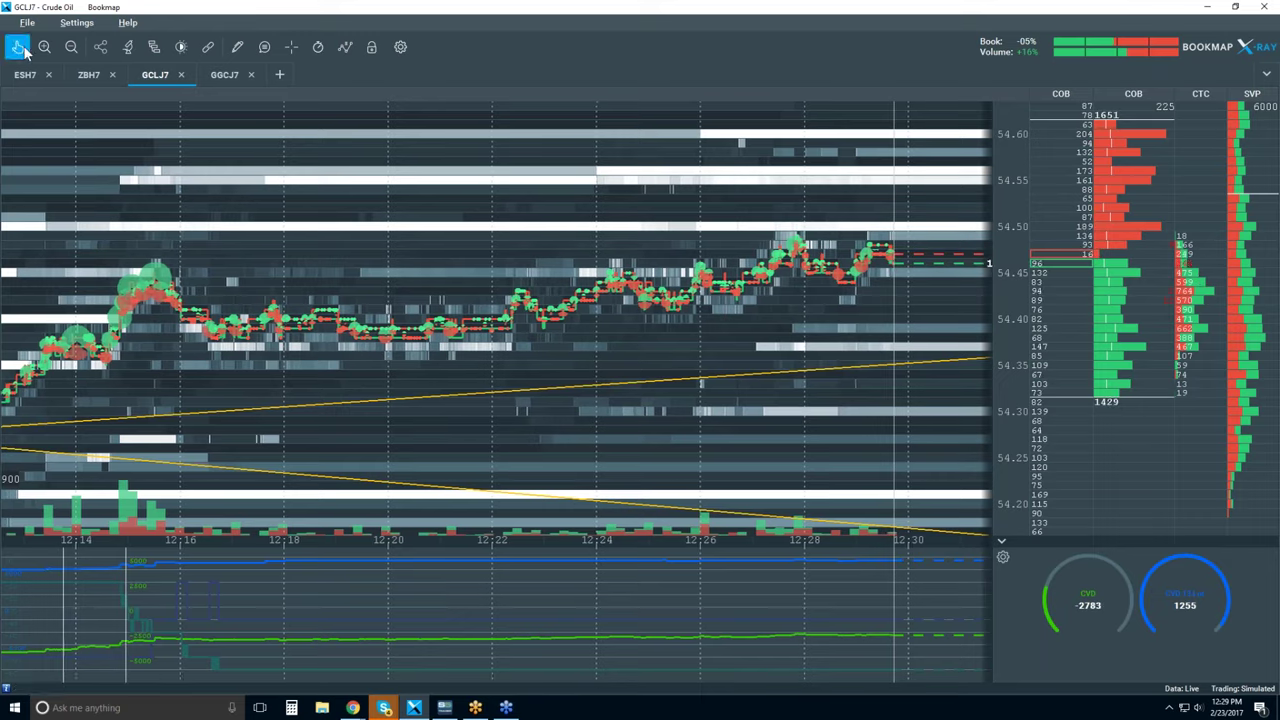
Examine the GCLJ7 trades around 12:27:48 at millisecond scale, isolating a single buy trade on the 54.48 ask line.
scroll(790, 288, up, 5)
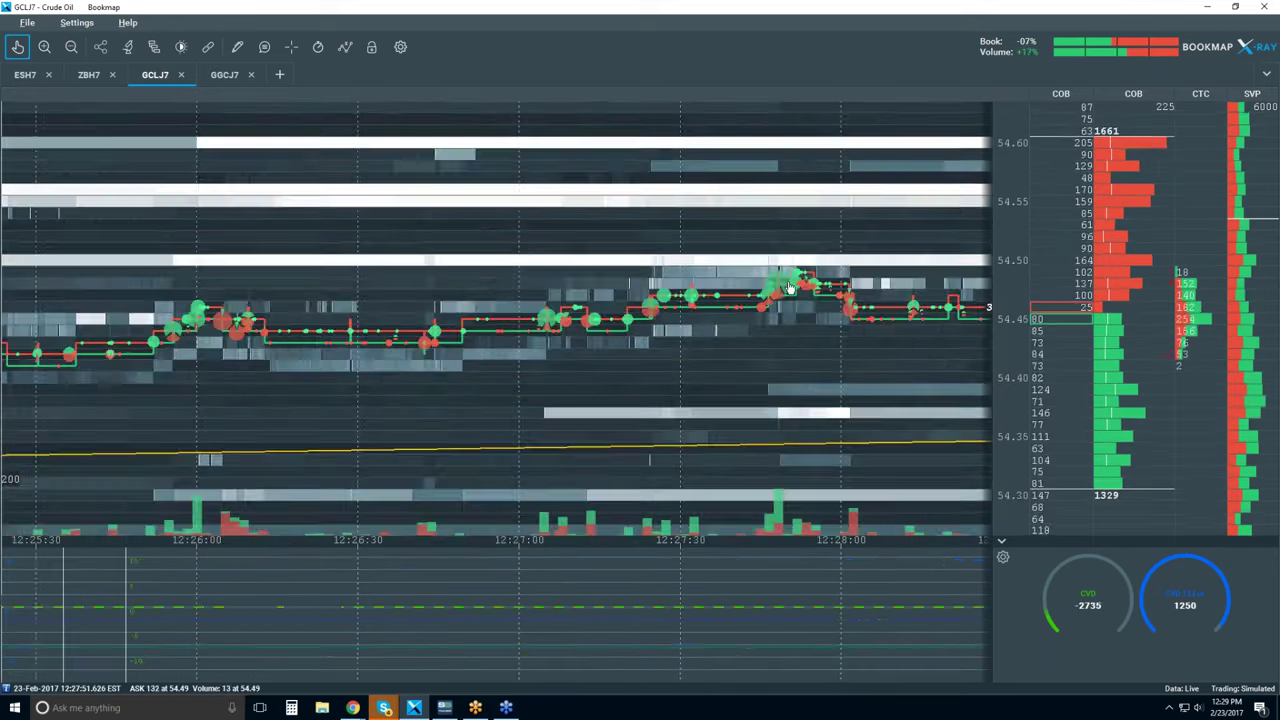
scroll(790, 288, up, 8)
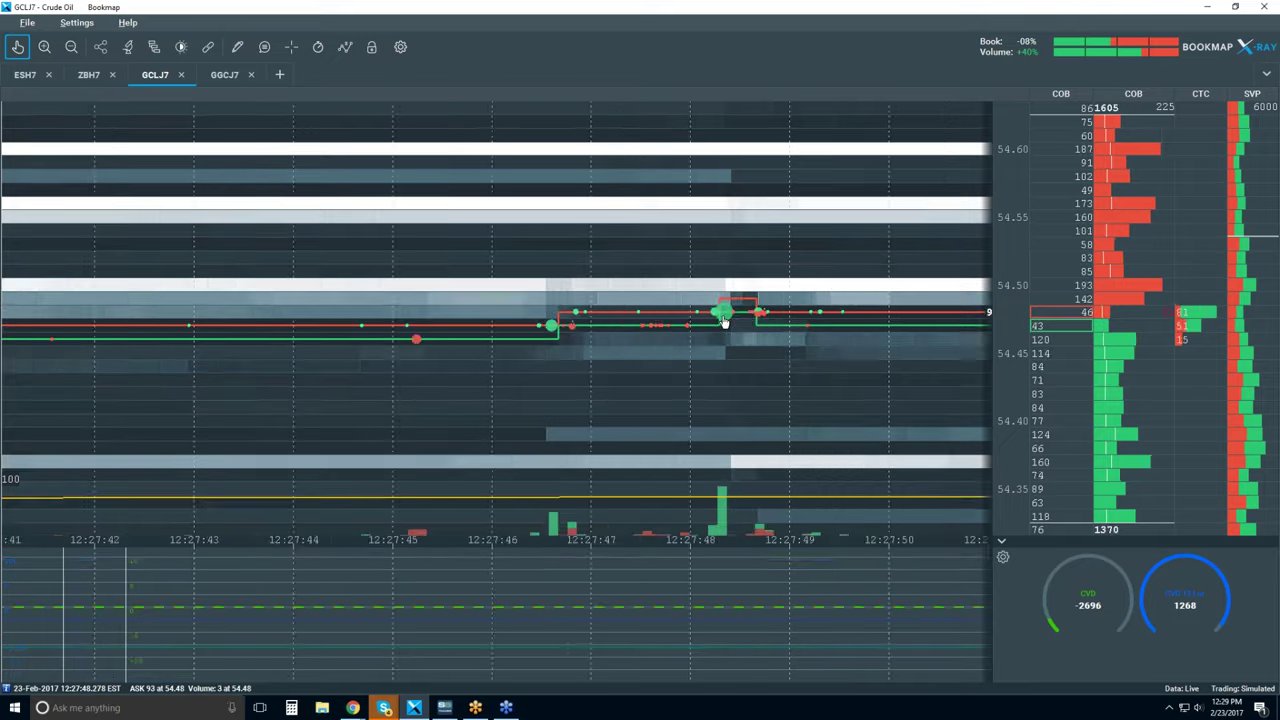
scroll(724, 320, up, 8)
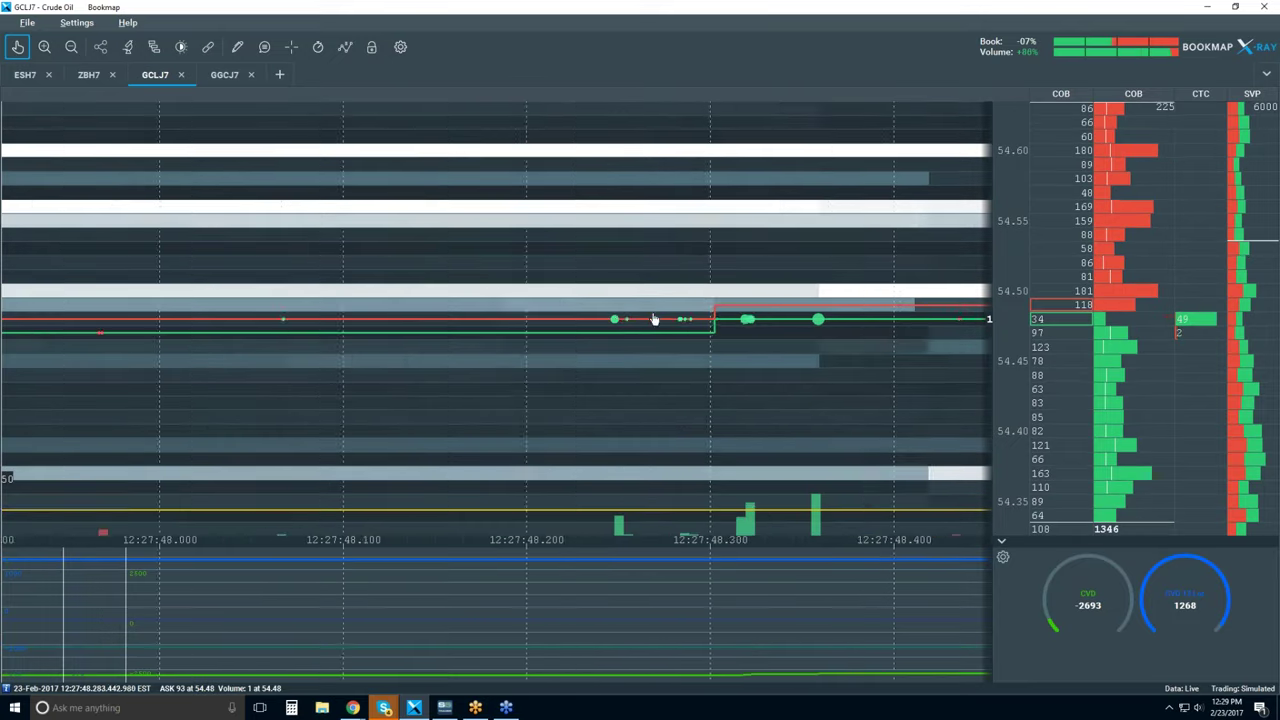
scroll(608, 320, up, 6)
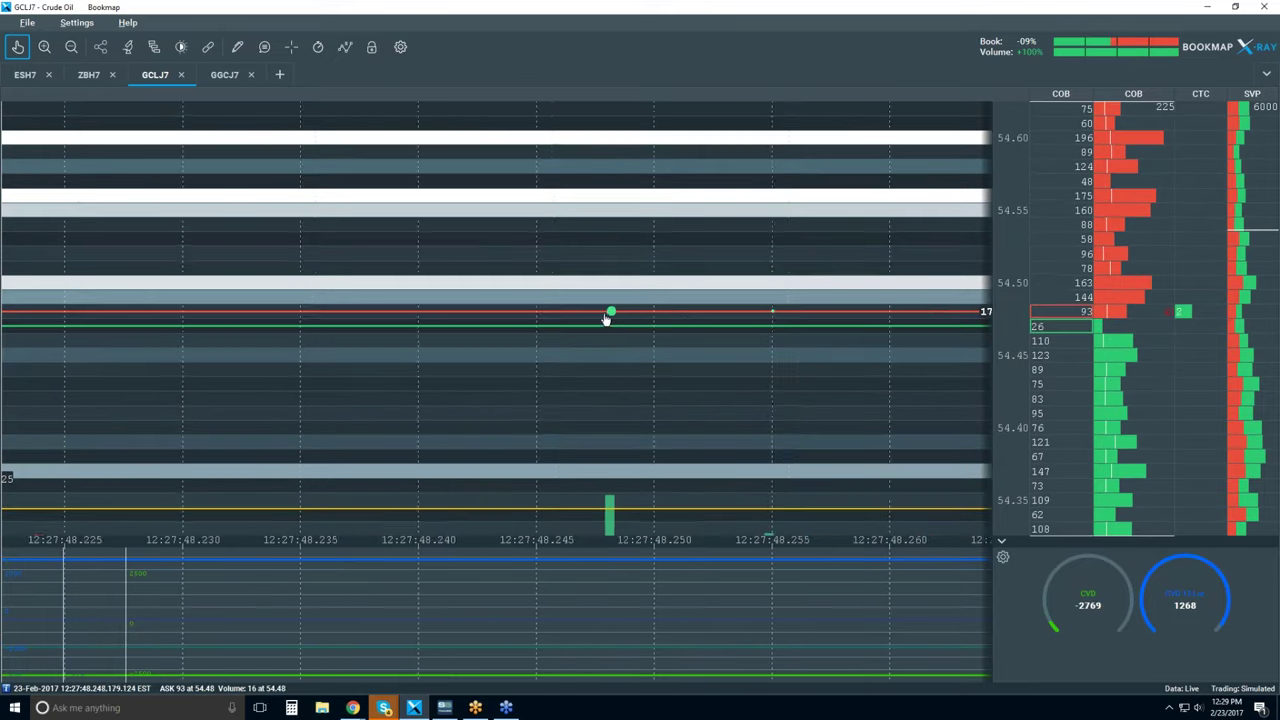
scroll(637, 311, up, 3)
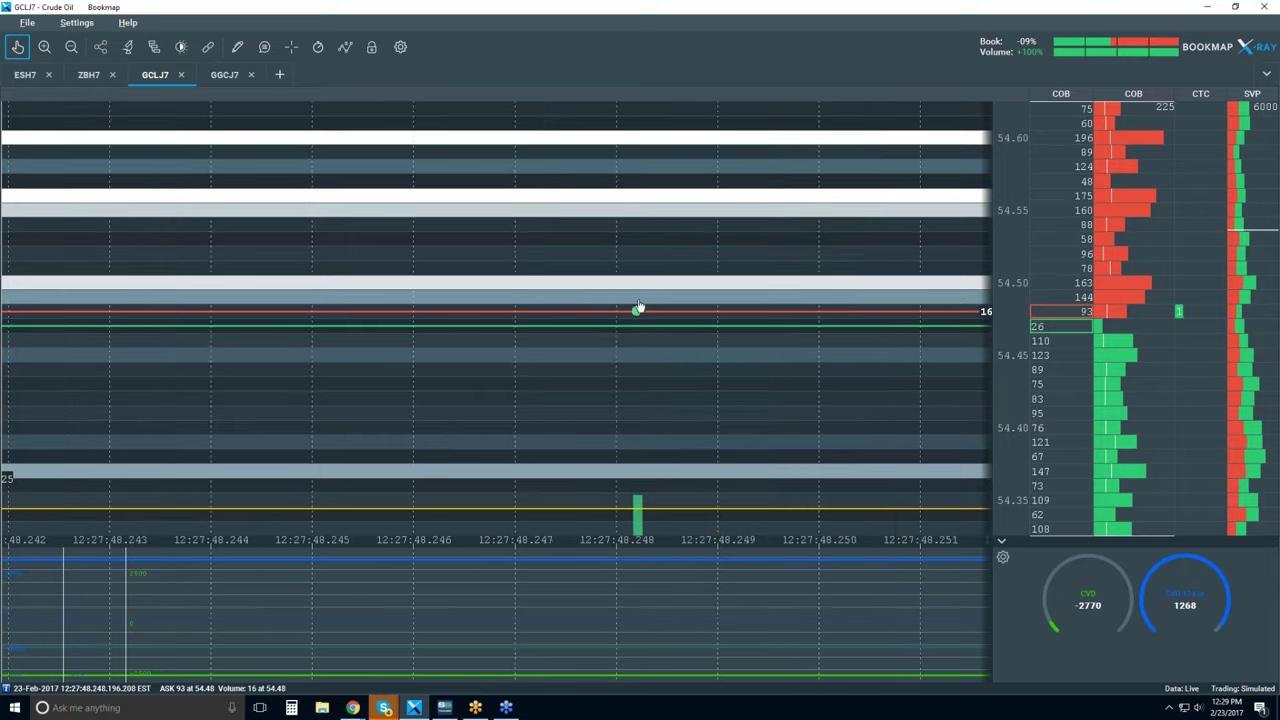